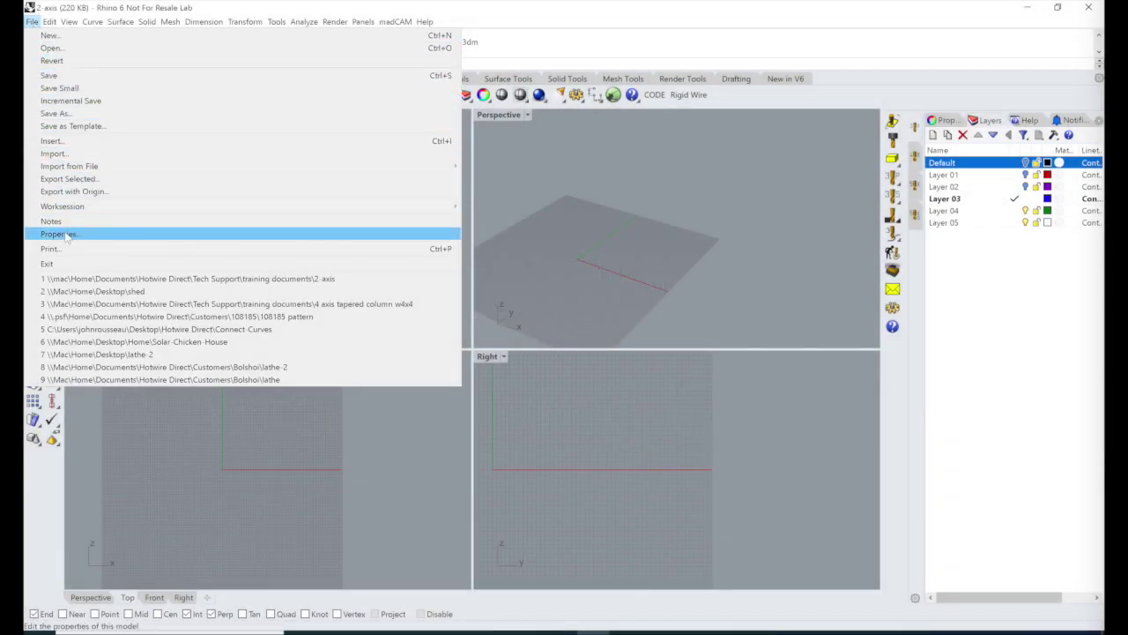
Review the grid line and snap spacing settings in the document properties
left_click(64, 234)
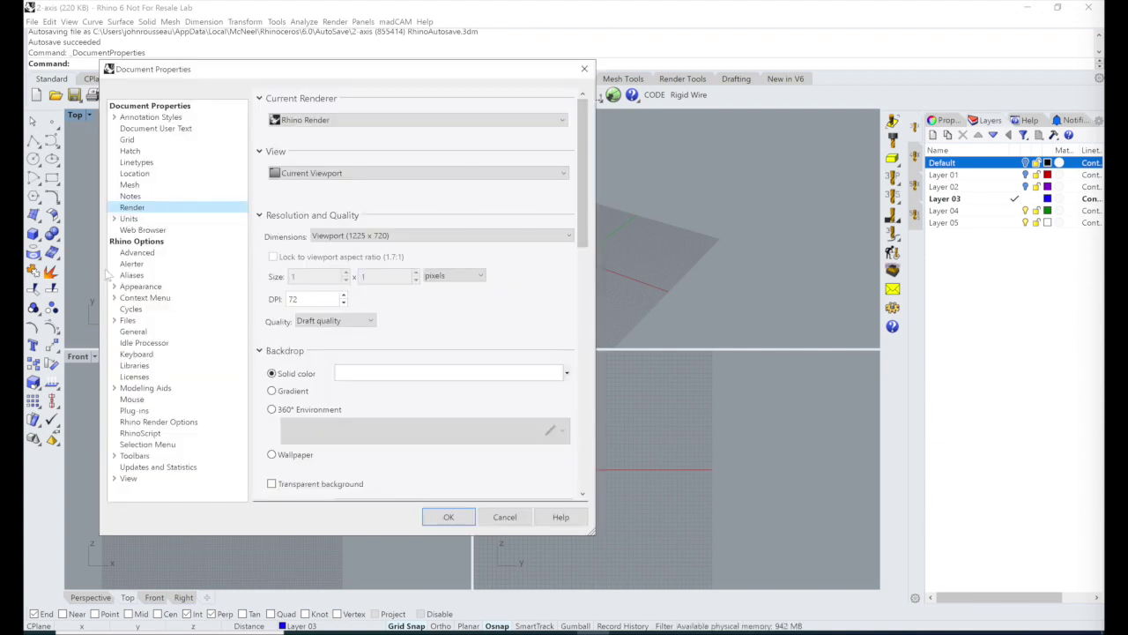
left_click(128, 139)
left_click_drag(386, 320, 356, 323)
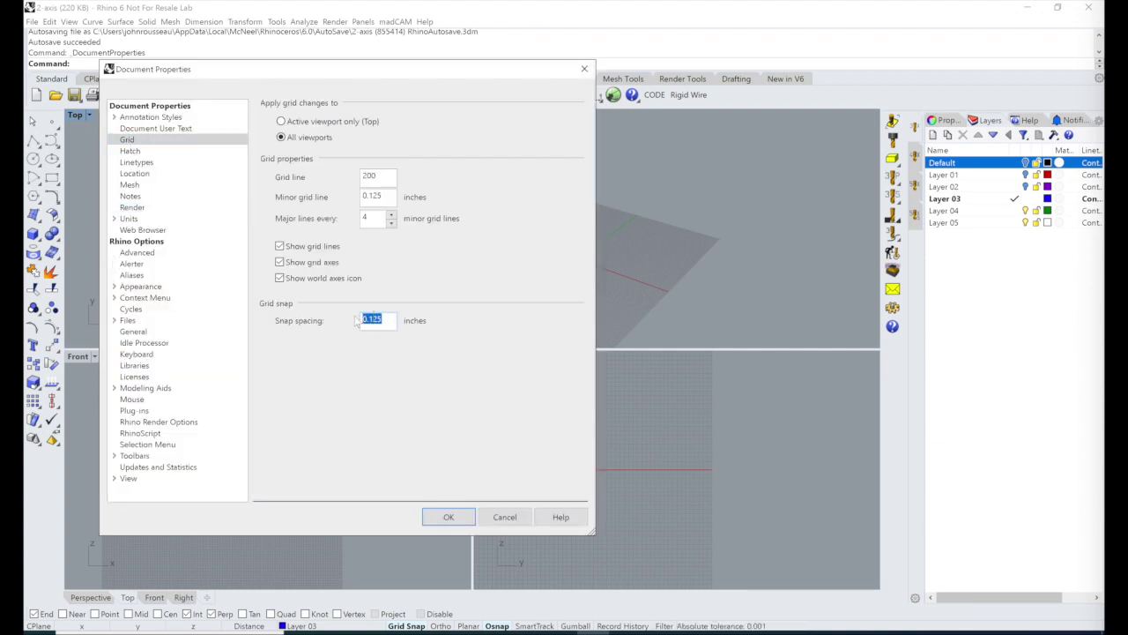
left_click(450, 517)
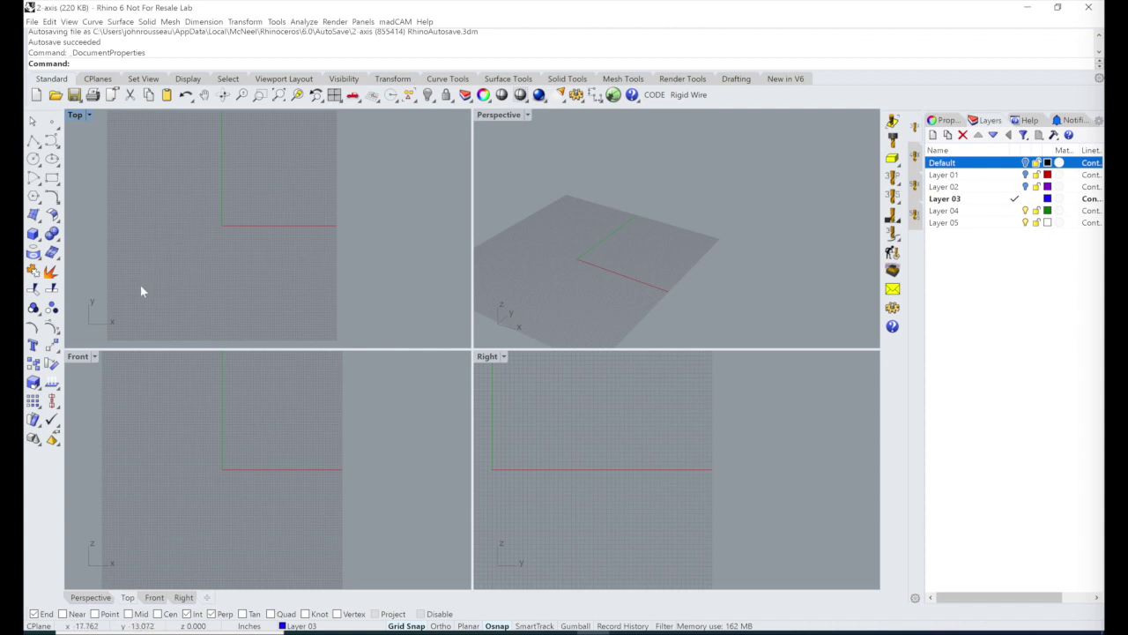
Maximize the Top viewport, restore the four-viewport layout, and maximize the Top viewport again
left_click_drag(80, 272, 130, 338)
scroll(97, 332, "up", 3)
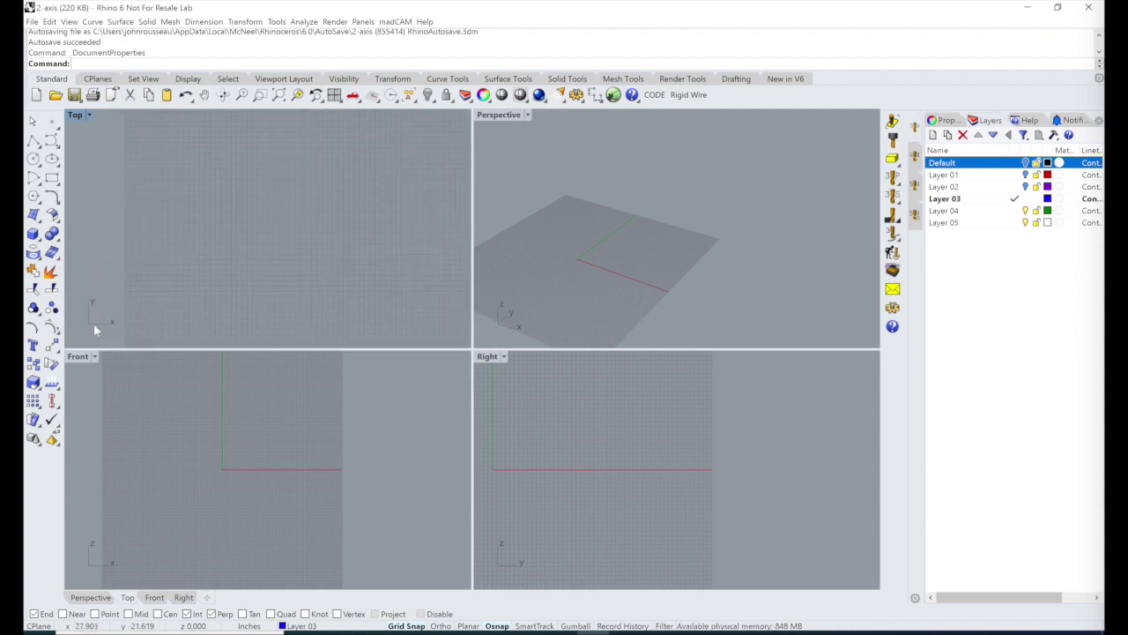
double_click(75, 116)
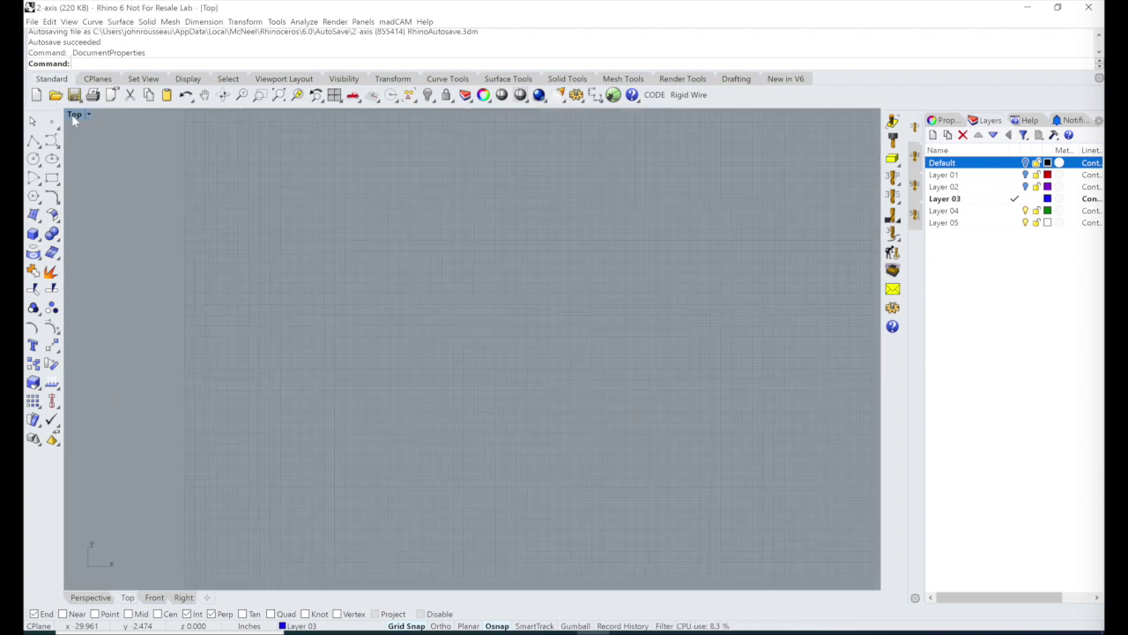
right_click(334, 97)
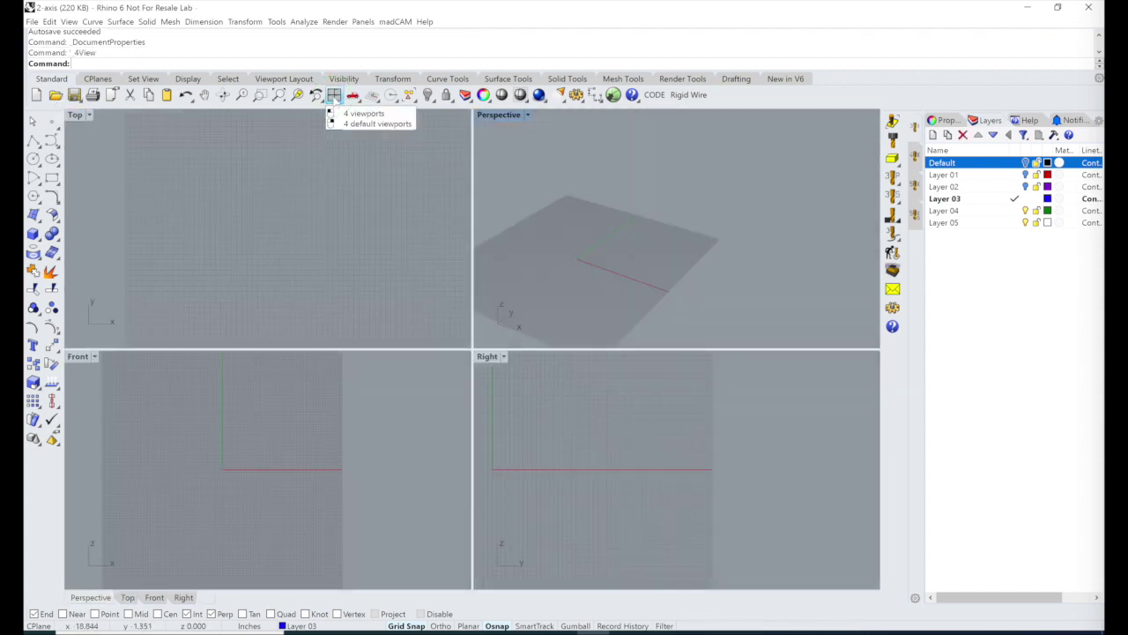
double_click(75, 115)
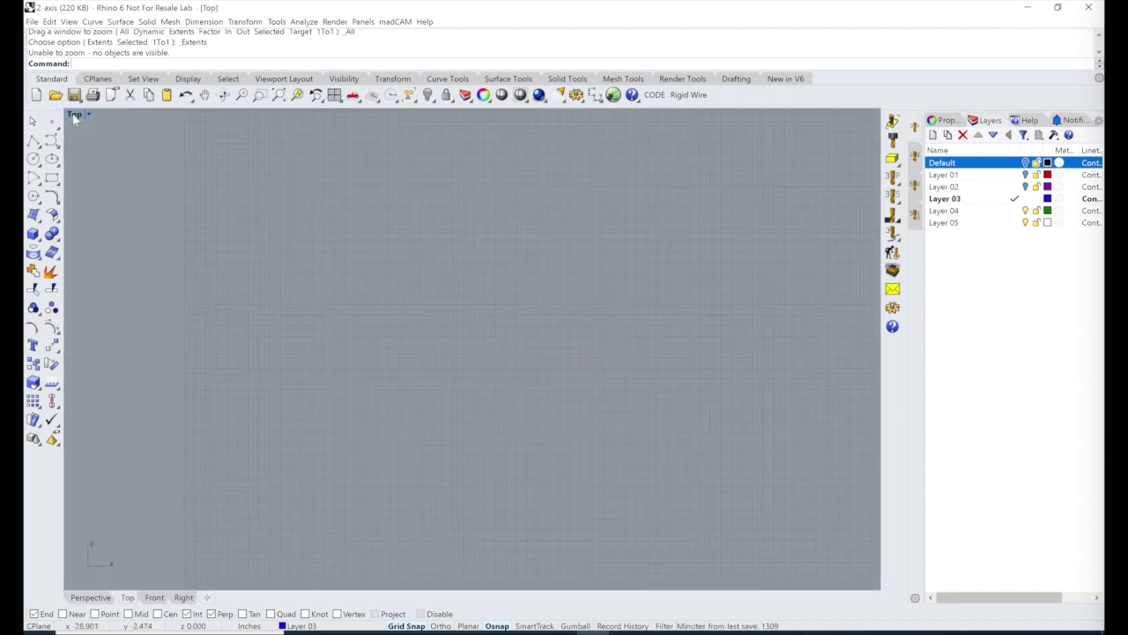
left_click_drag(80, 522, 146, 594)
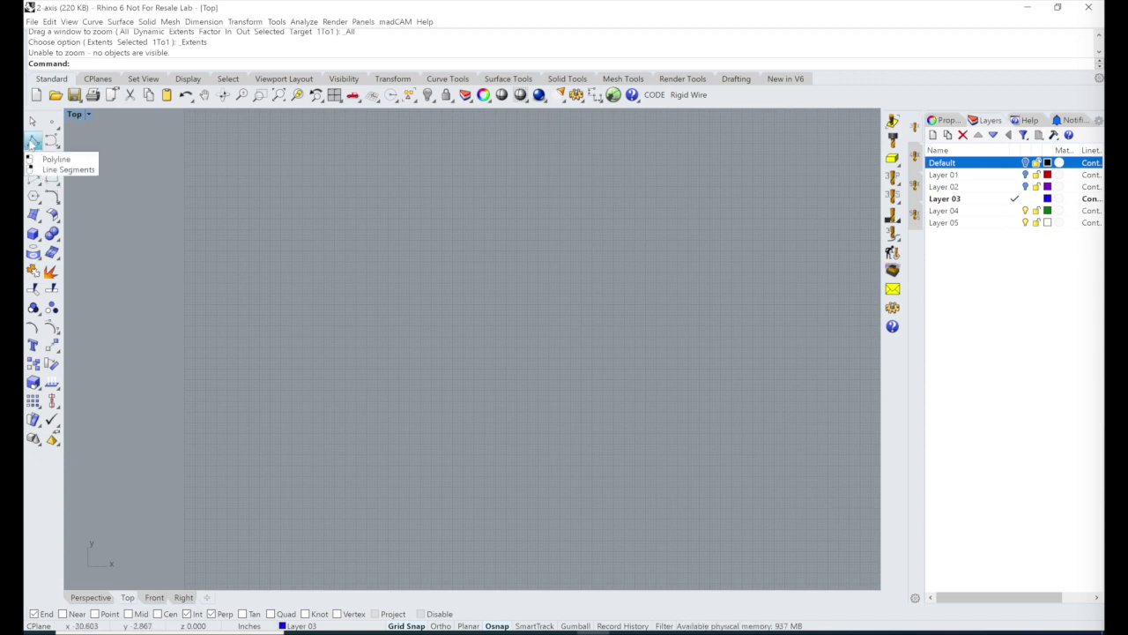
Begin a single line with its start point at the origin in the Top view
left_click(40, 146)
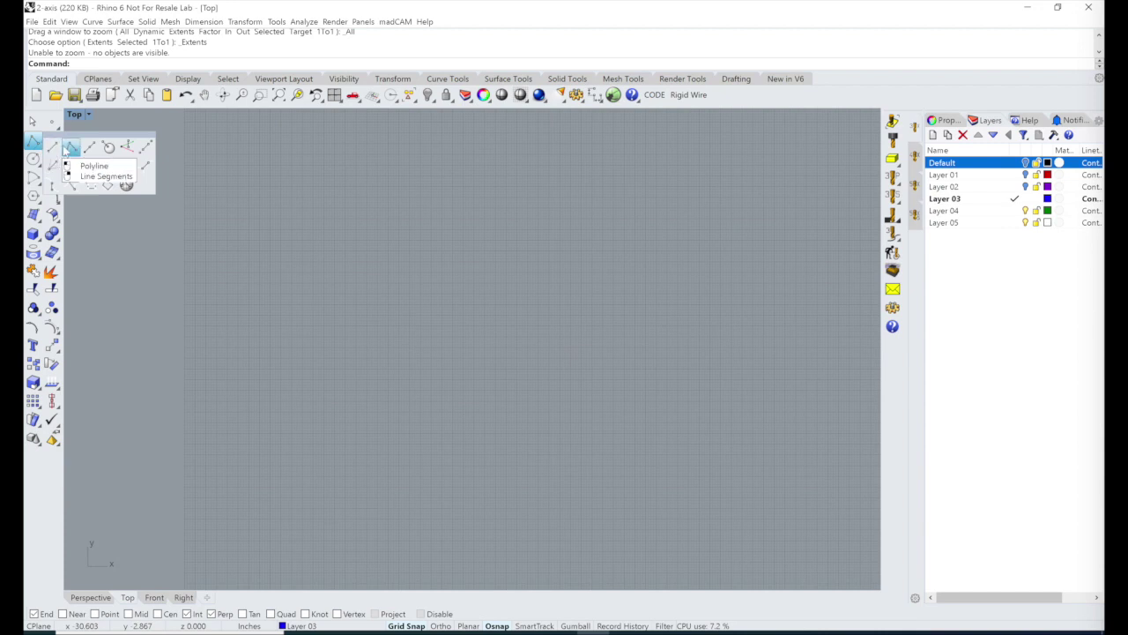
left_click(51, 147)
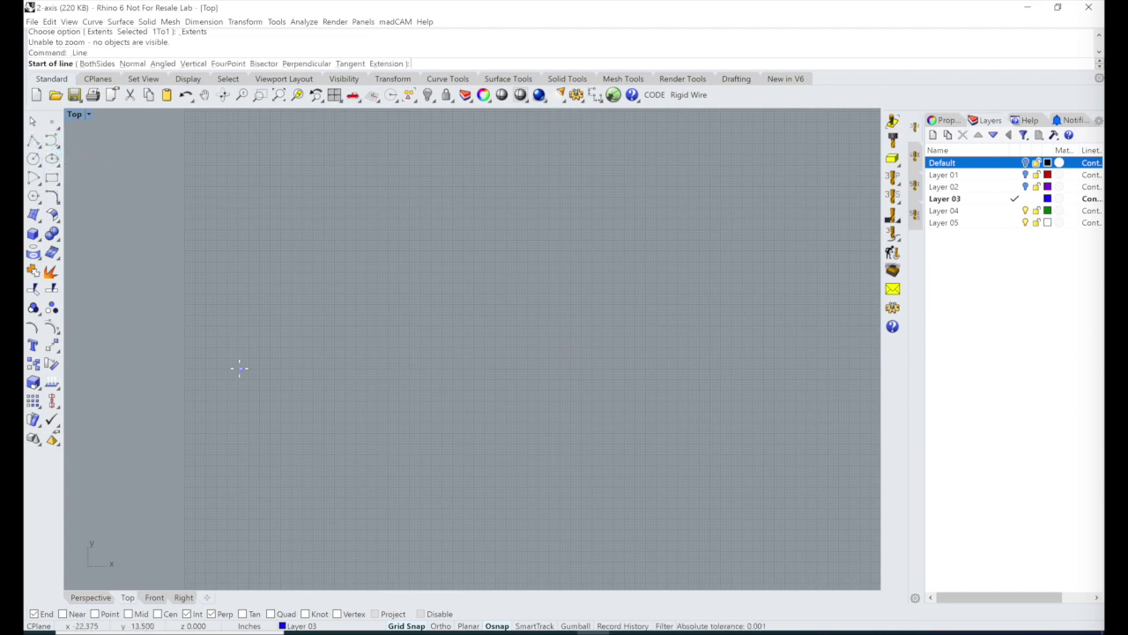
scroll(239, 366, "down", 5)
scroll(284, 340, "up", 3)
scroll(284, 340, "up", 3)
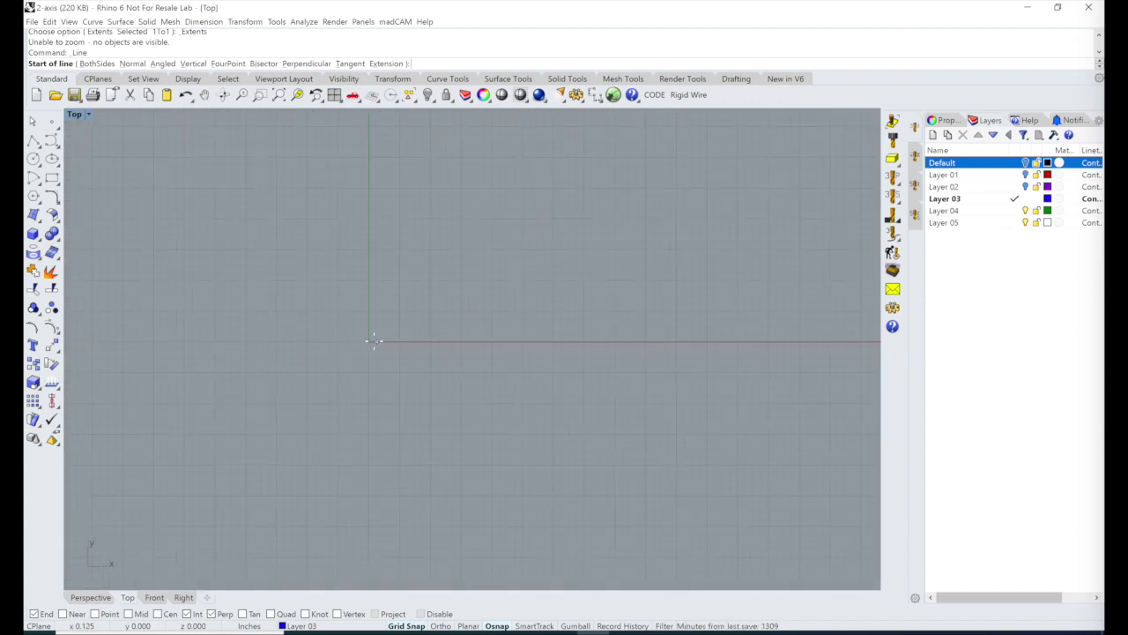
left_click(369, 341)
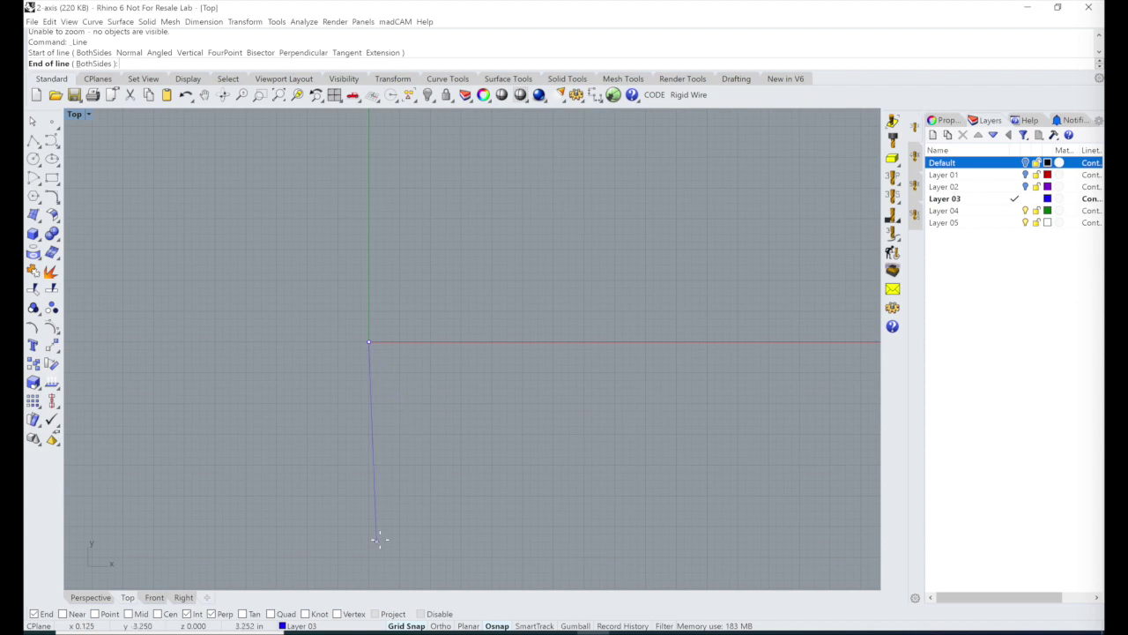
Leave Point as the only enabled object snap, and switch Osnap off and back on
left_click(95, 613)
left_click(128, 613)
left_click(139, 614)
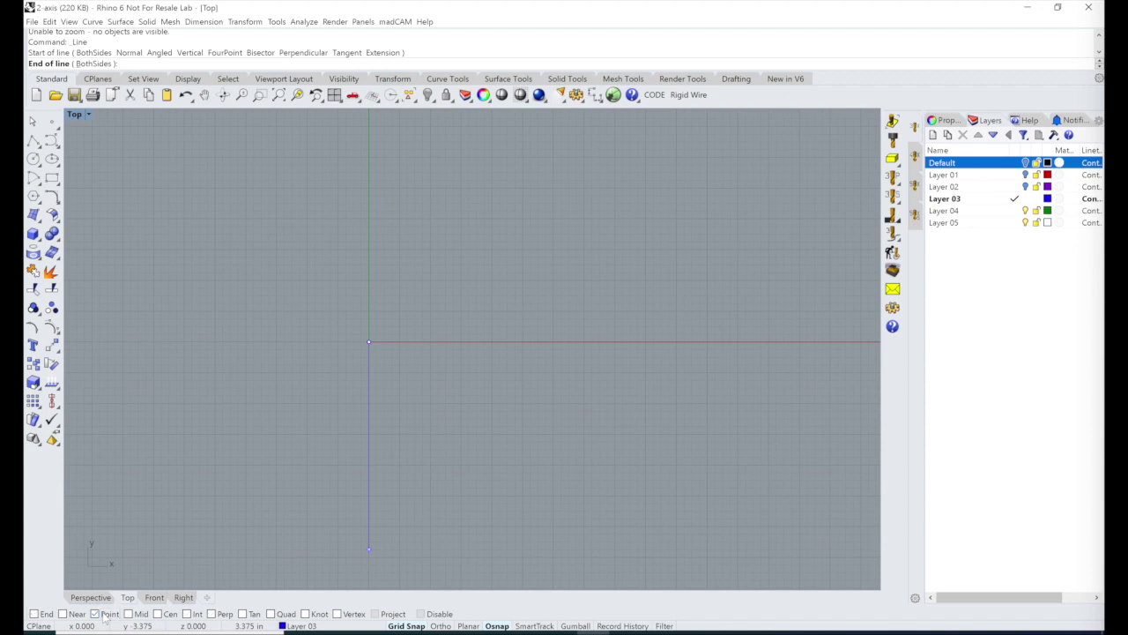
left_click(104, 615)
left_click(497, 626)
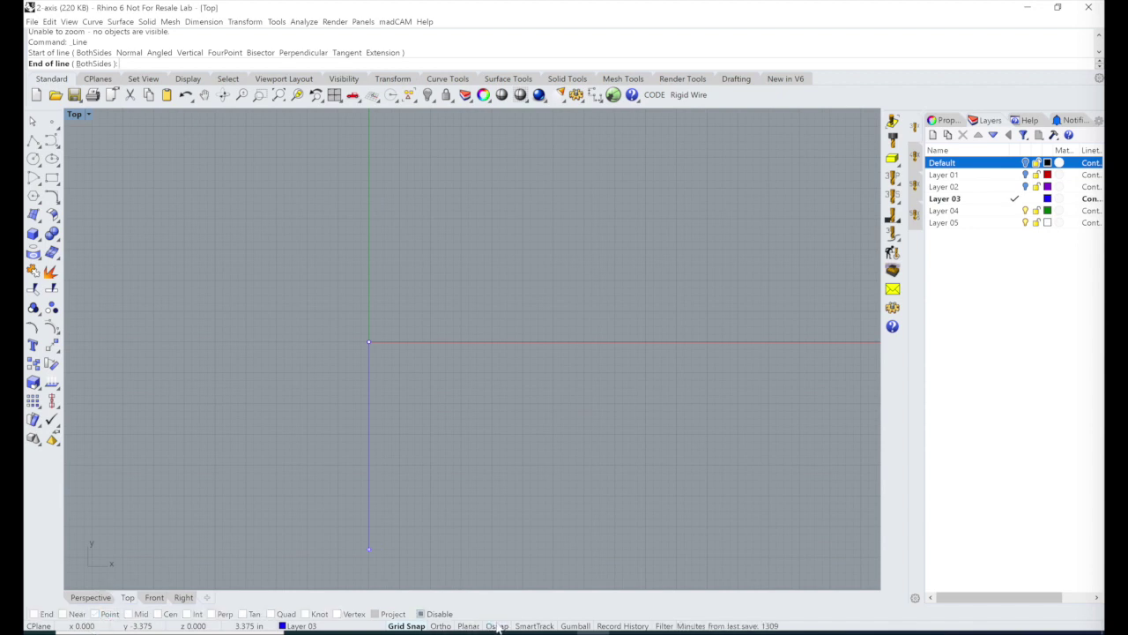
left_click(497, 626)
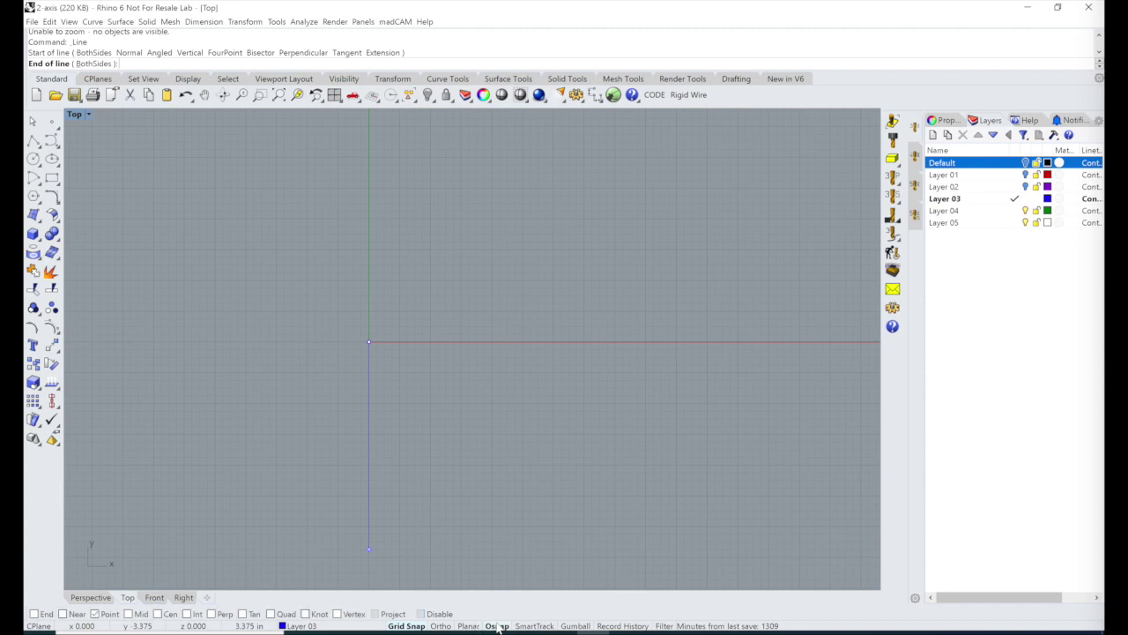
Try toggling Grid Snap and Ortho, leaving Grid Snap on and Ortho off
left_click(411, 627)
left_click(407, 625)
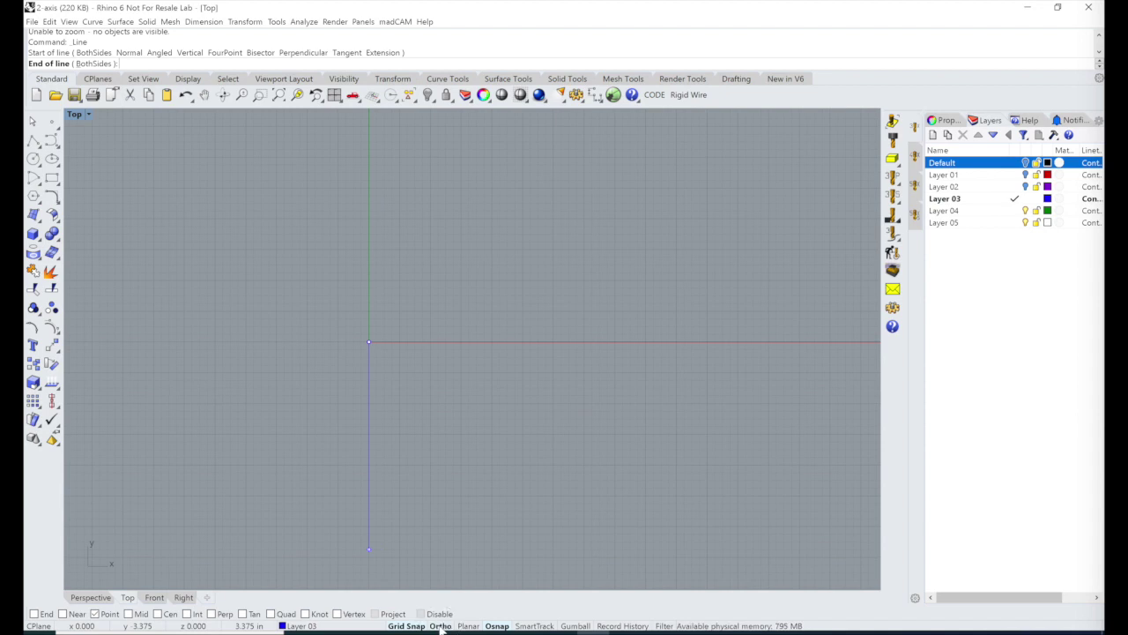
left_click(469, 626)
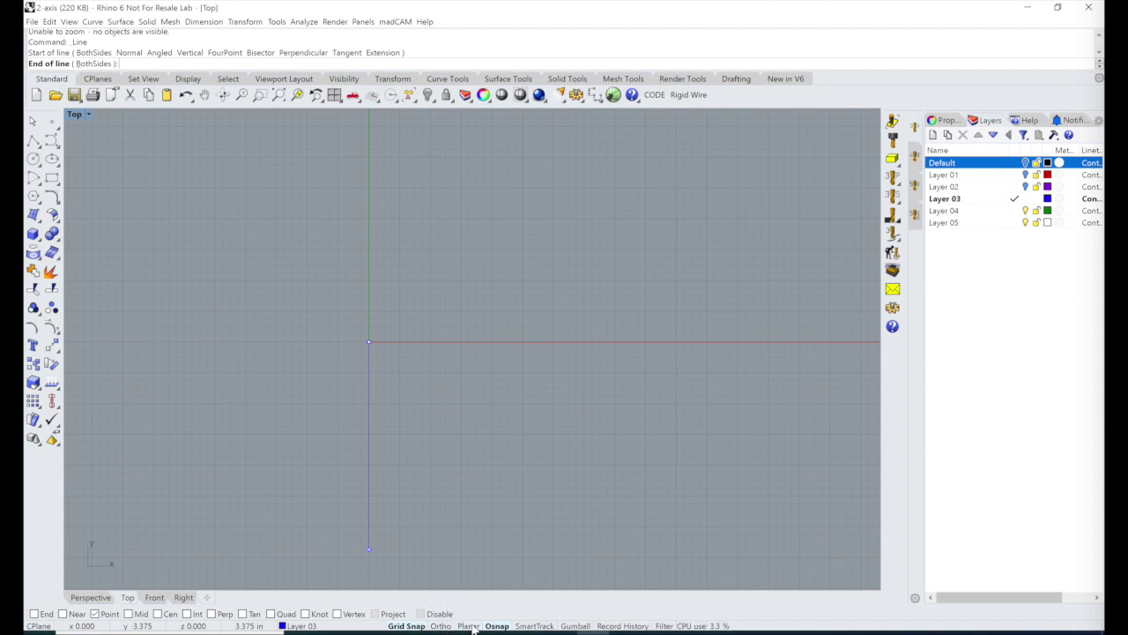
left_click(441, 625)
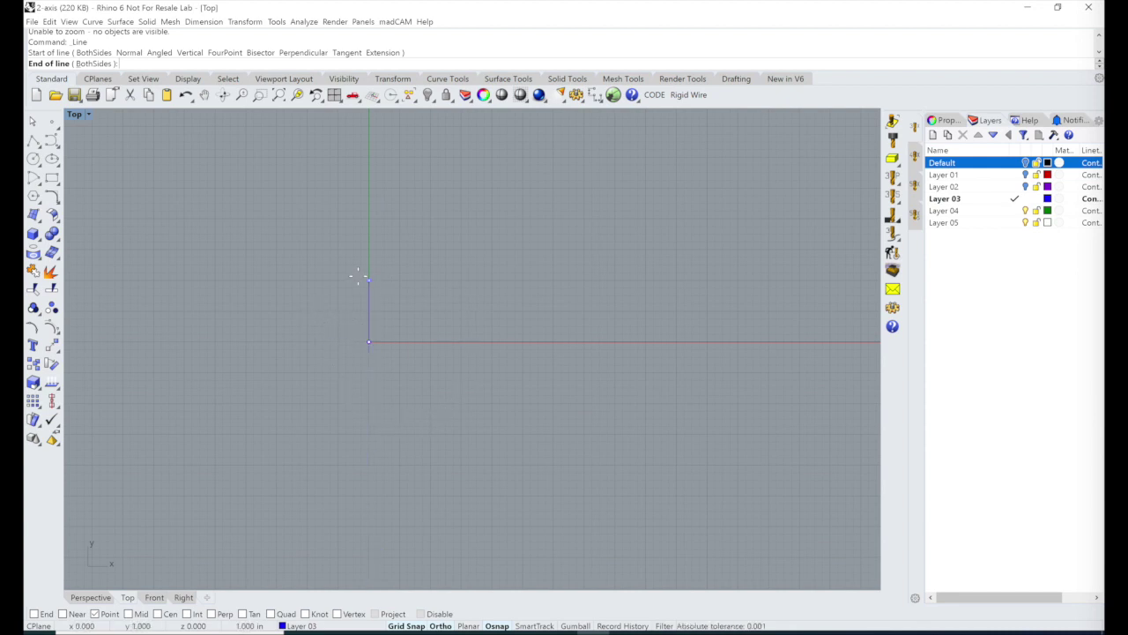
left_click(441, 626)
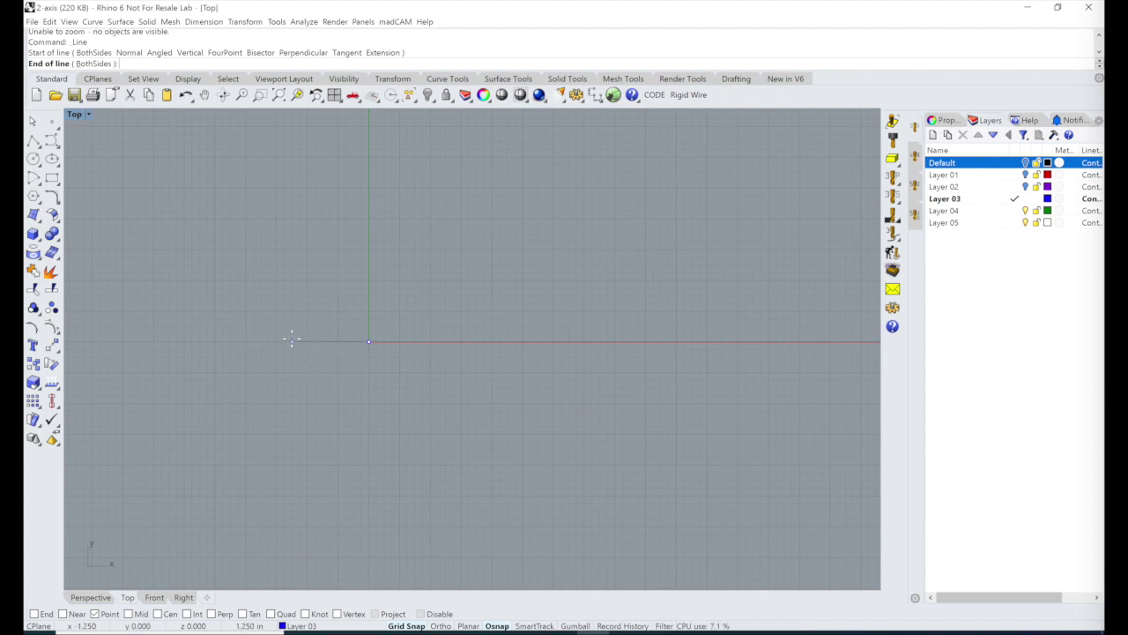
Finish the line from the origin straight up along the Y axis with a length of 6 inches
type("6")
key("Return")
left_click(377, 249)
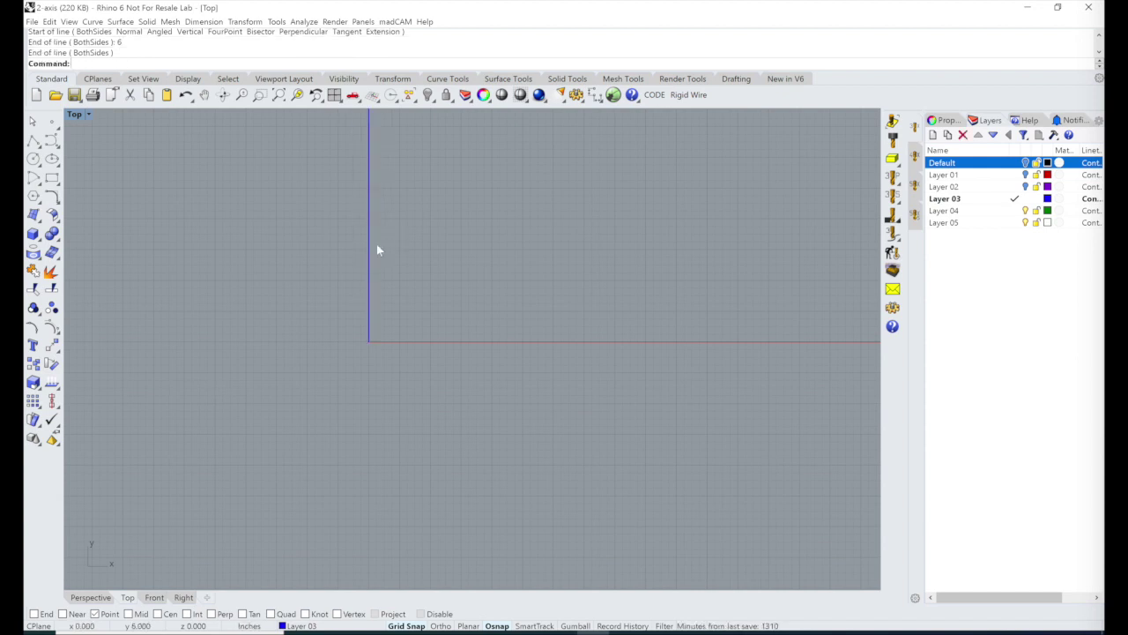
Draw a 4-inch horizontal line from the origin along the positive X axis
right_click_drag(421, 255, 342, 421)
scroll(343, 420, "down", 2)
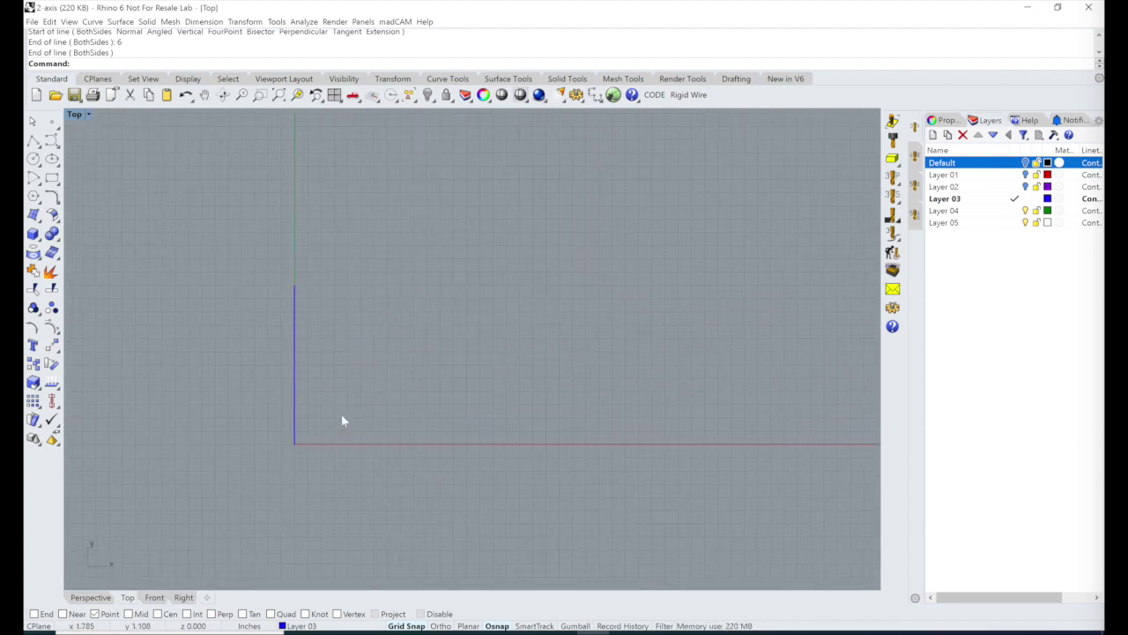
right_click(322, 437)
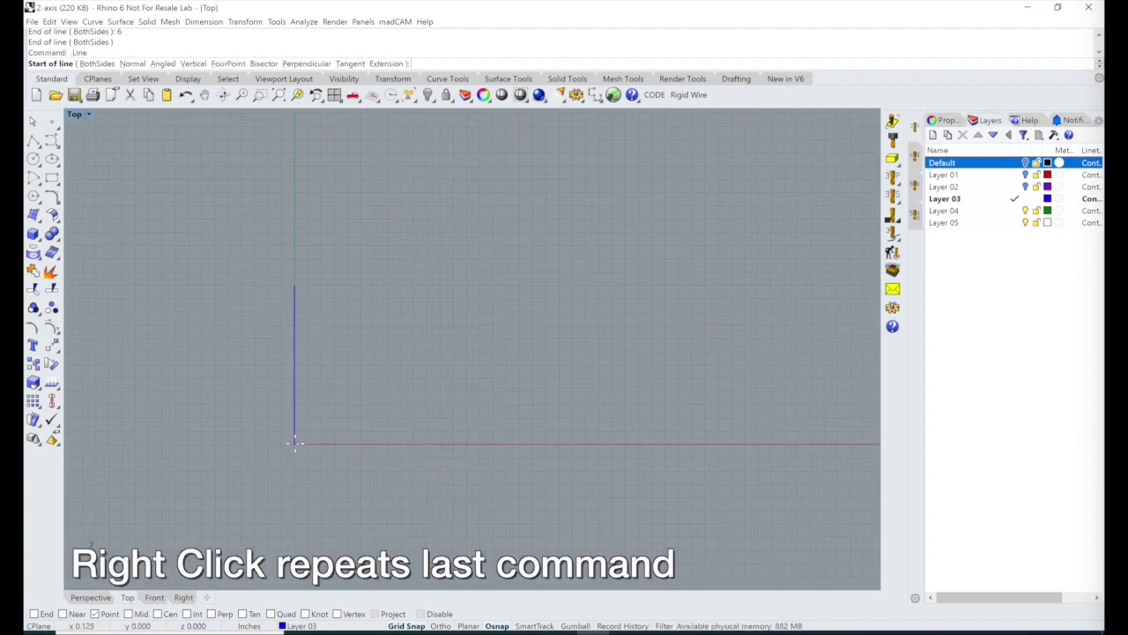
left_click(295, 443)
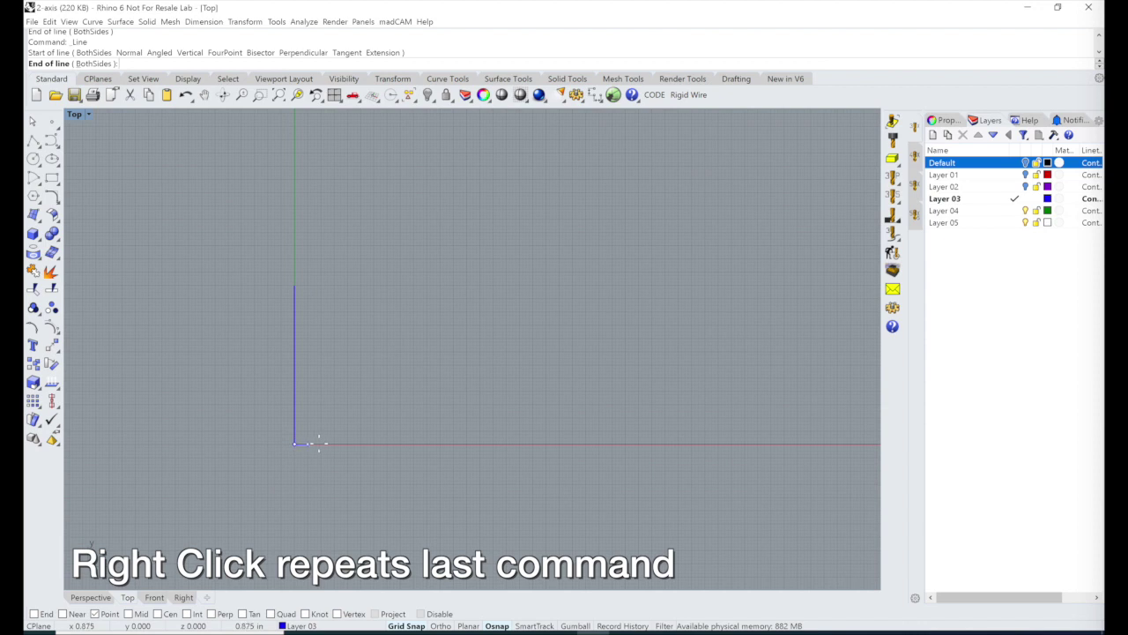
key("Return")
left_click(392, 445)
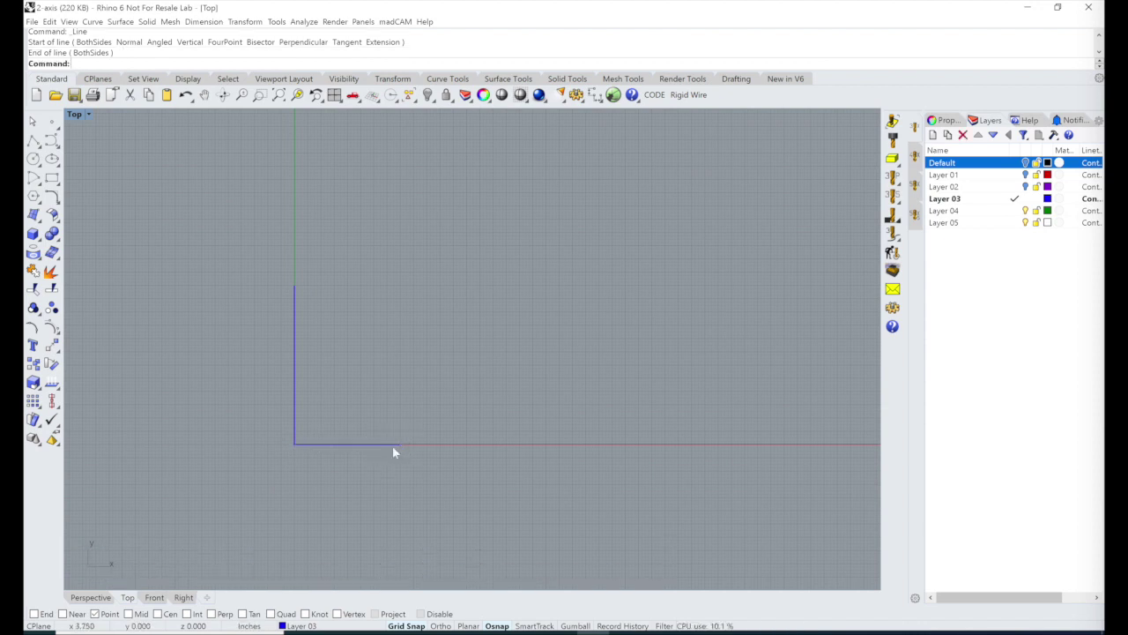
Draw a 1-inch vertical line upward from the free end of the horizontal base line
right_click(392, 445)
left_click(400, 442)
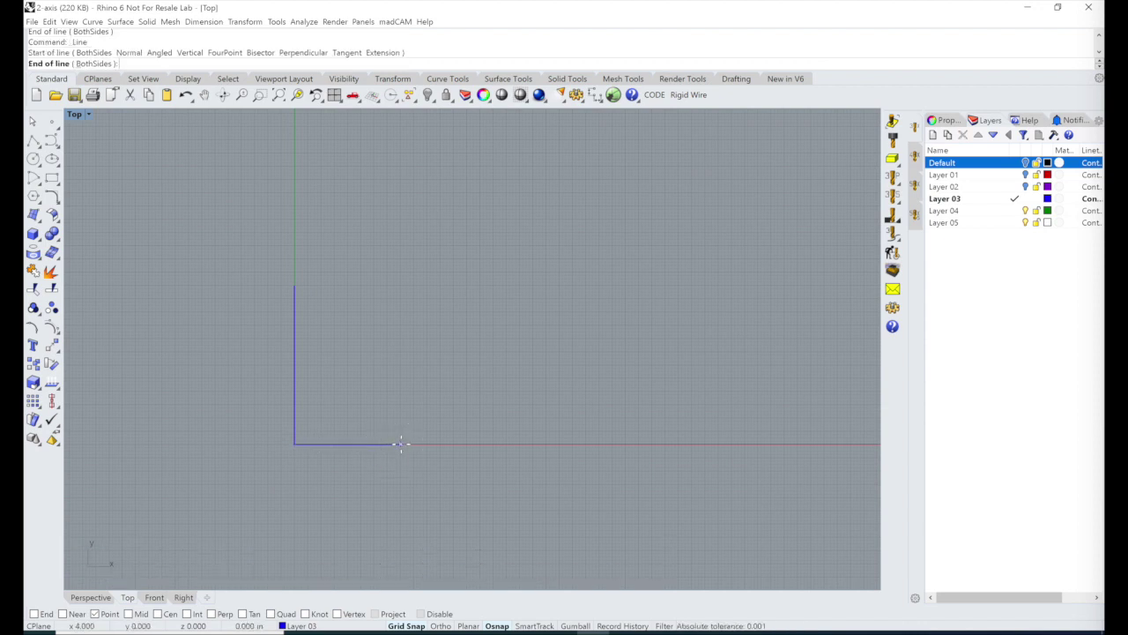
type("1")
key("Return")
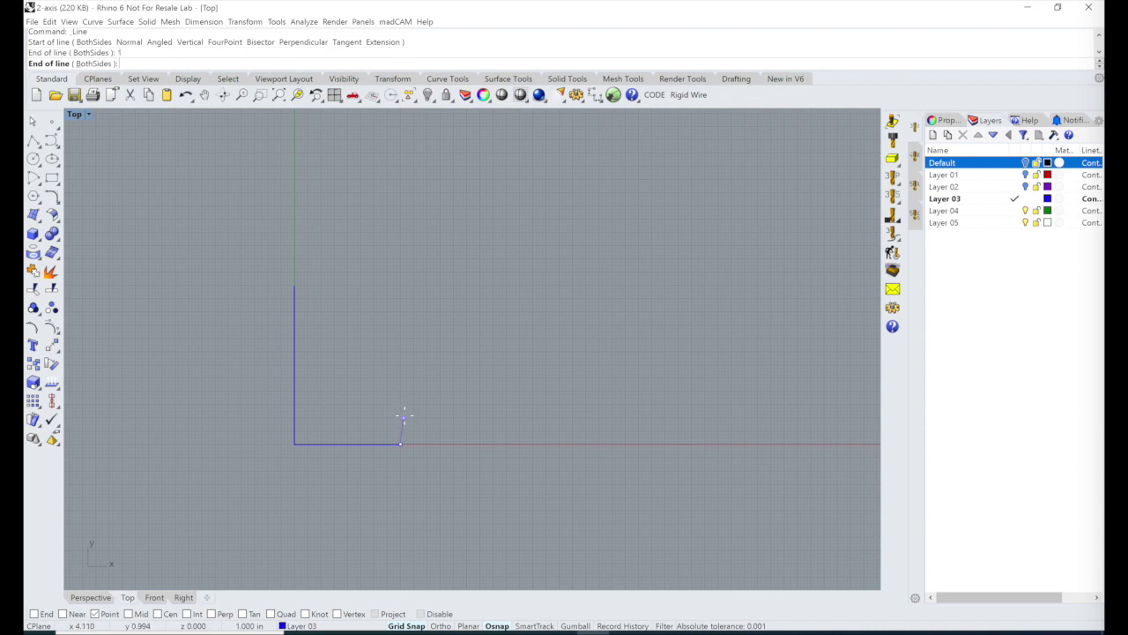
left_click(399, 420)
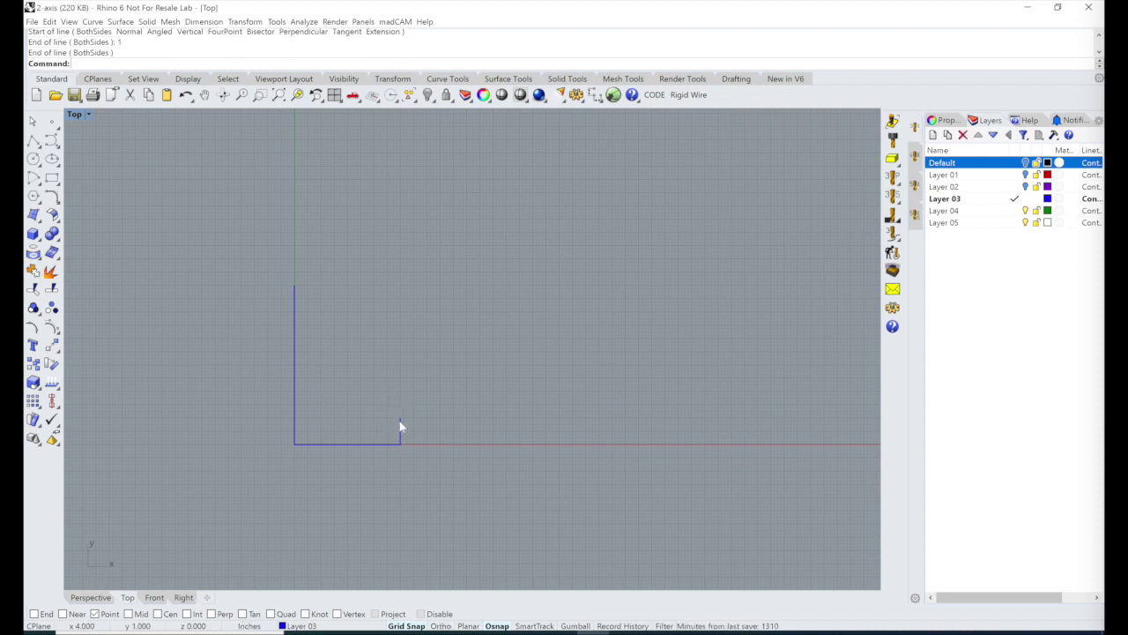
Draw a 1-inch horizontal line in the positive X direction from the upper end of the 6-inch vertical line
right_click(296, 296)
left_click(295, 284)
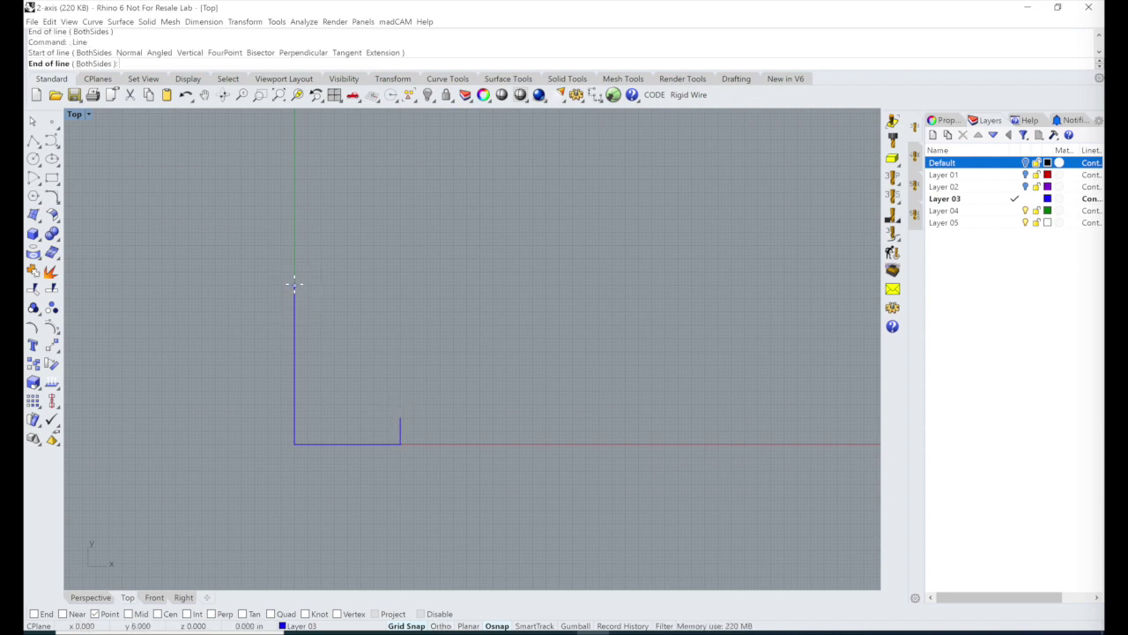
type("1")
key("Return")
left_click(313, 285)
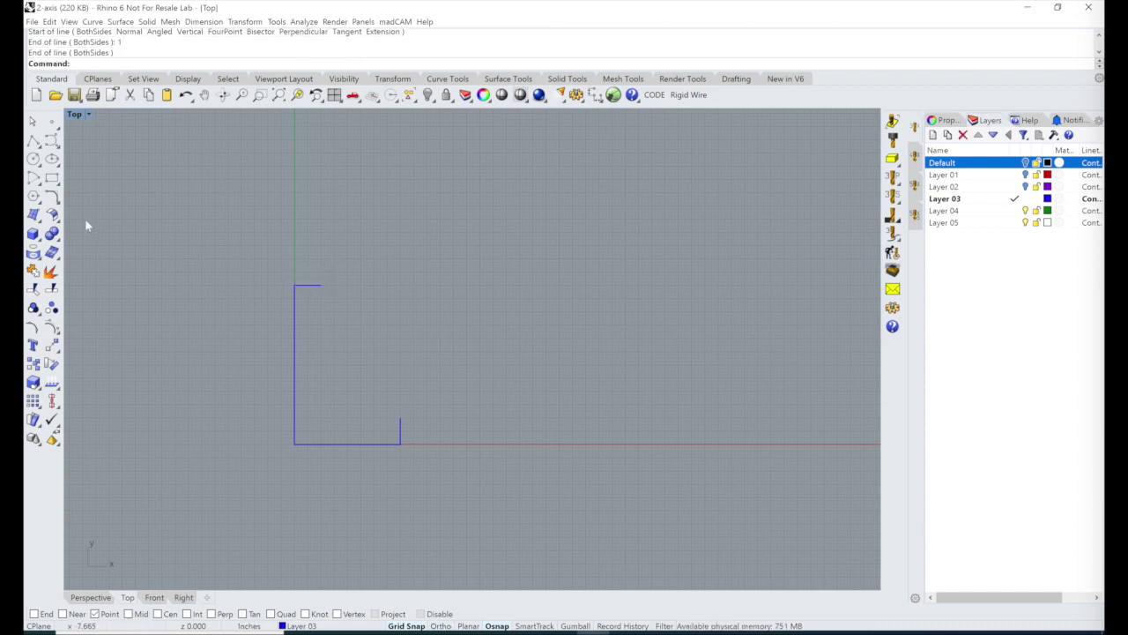
Enable the End object snap and draw a 12-inch-radius arc from the short upper line's free end to the short vertical line's upper end
left_click(32, 179)
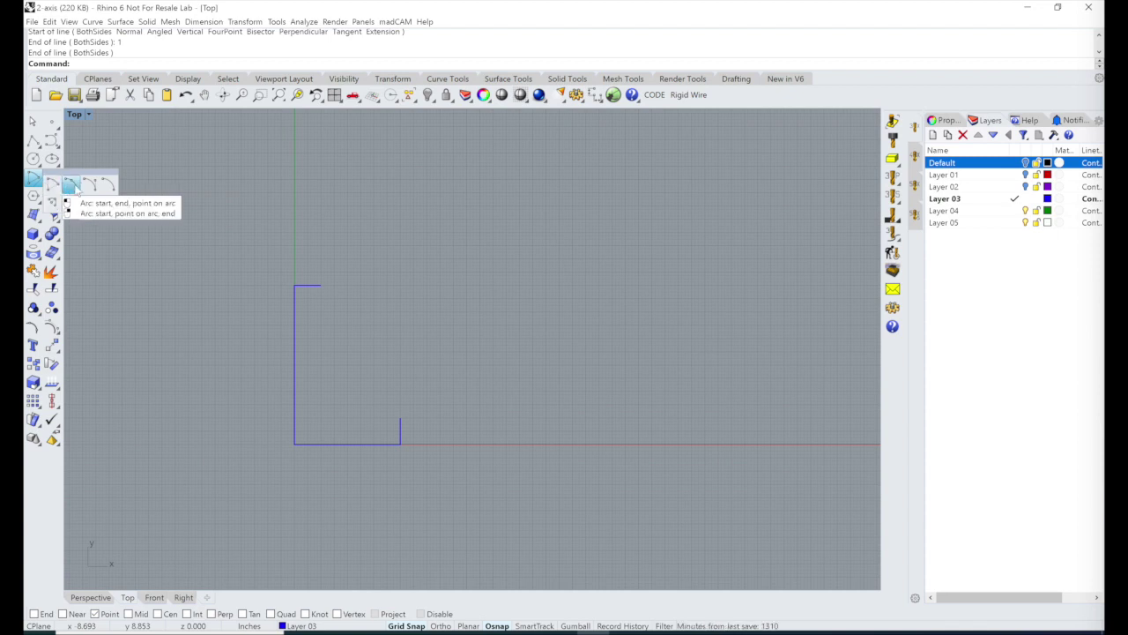
left_click(107, 184)
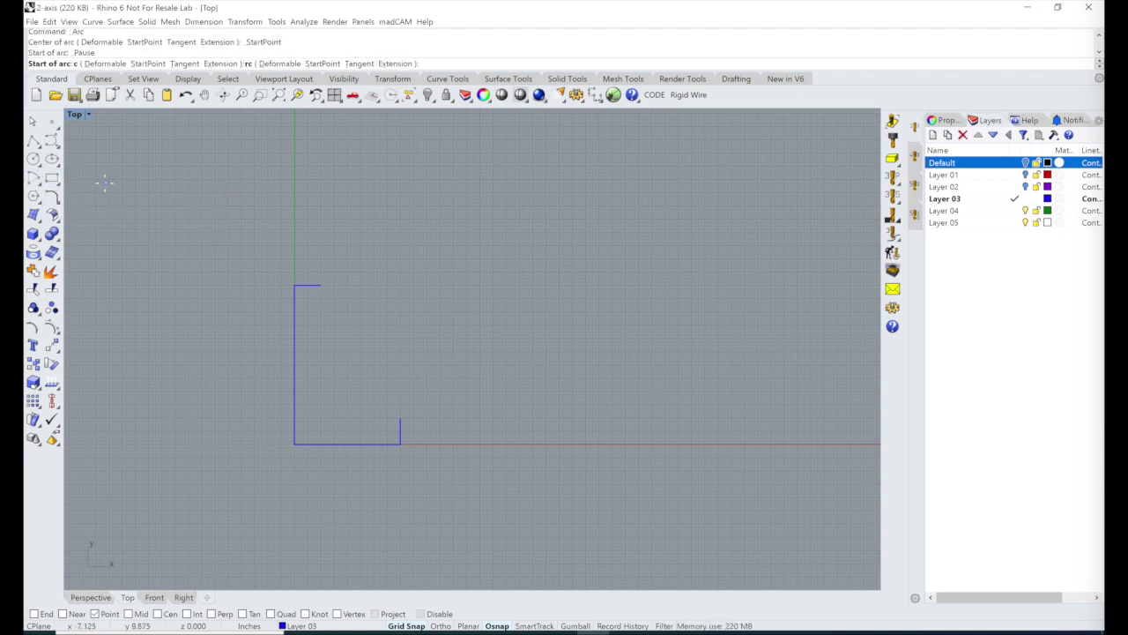
left_click(321, 284)
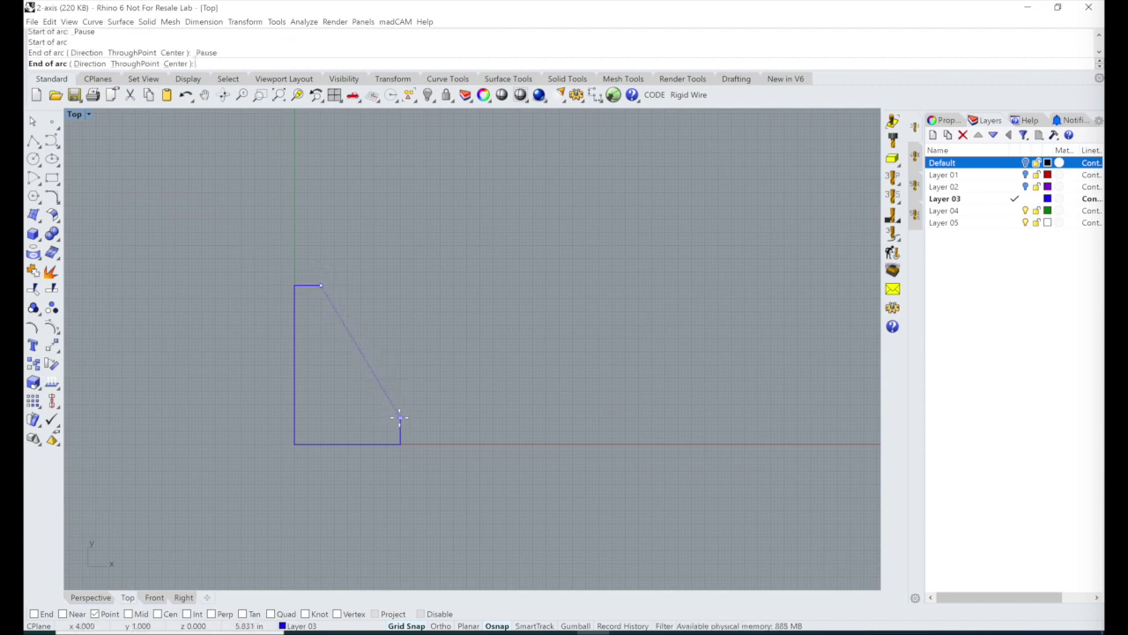
left_click(35, 613)
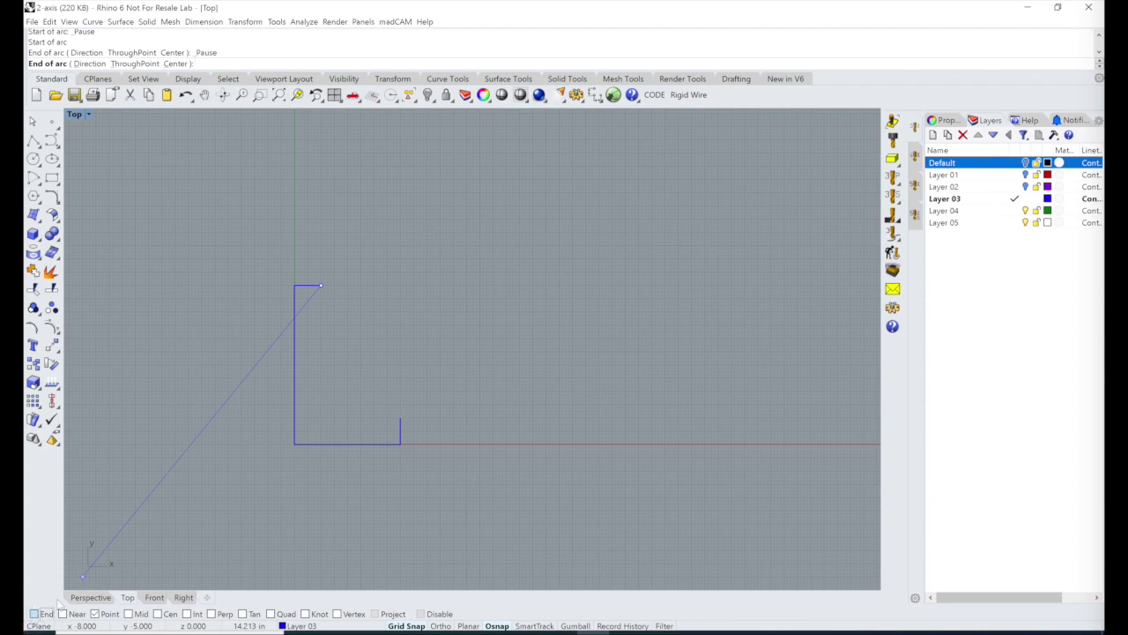
left_click(406, 422)
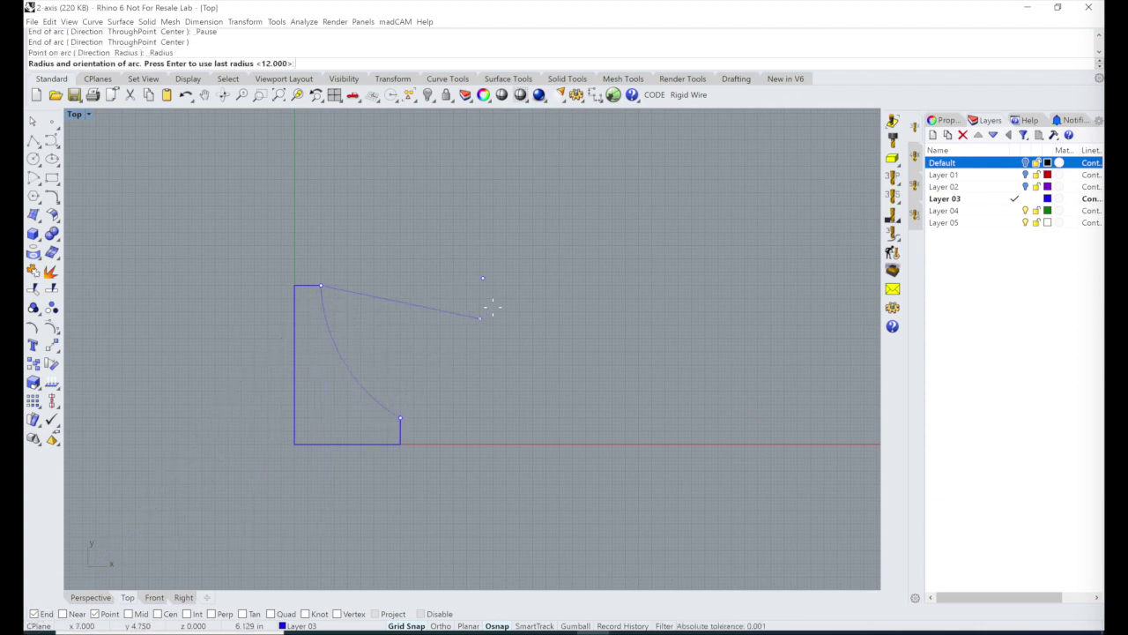
type("12")
key("Return")
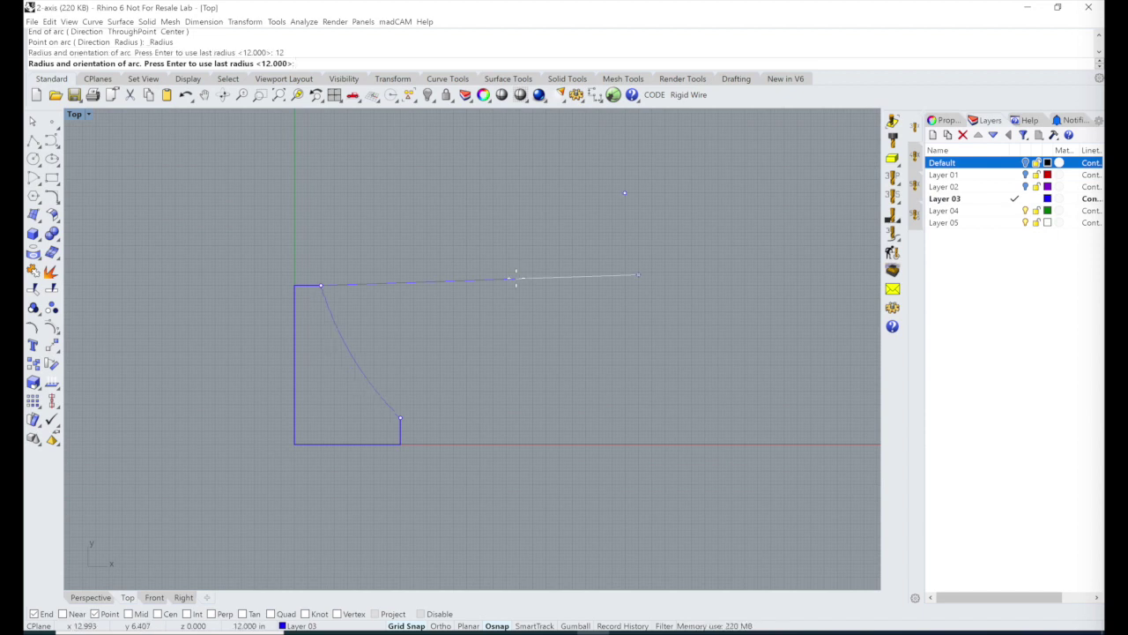
left_click(574, 213)
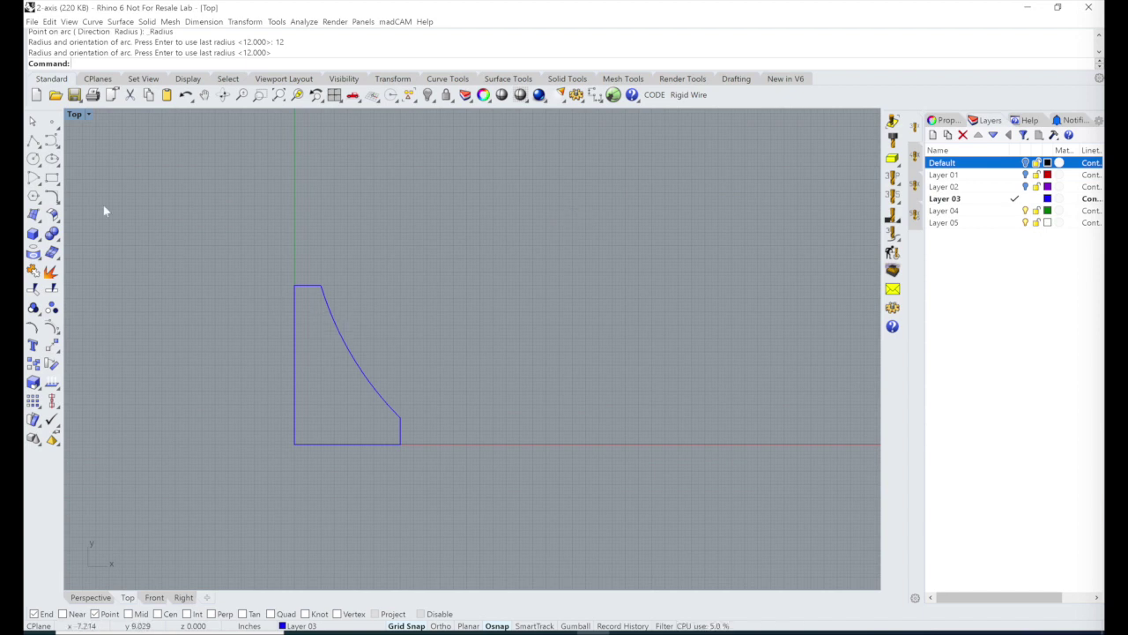
Try reshaping the arc by moving its middle control point down to about x 1.7, y 0.8, and undo that move
left_click(337, 321)
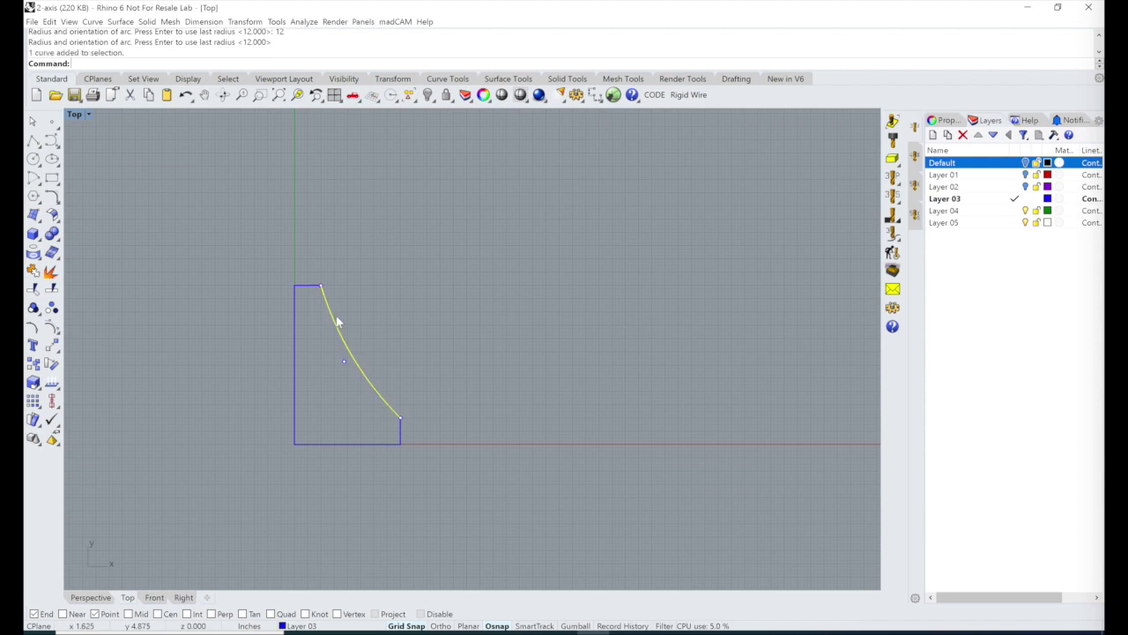
left_click(344, 362)
left_click_drag(343, 361, 338, 427)
key("Escape")
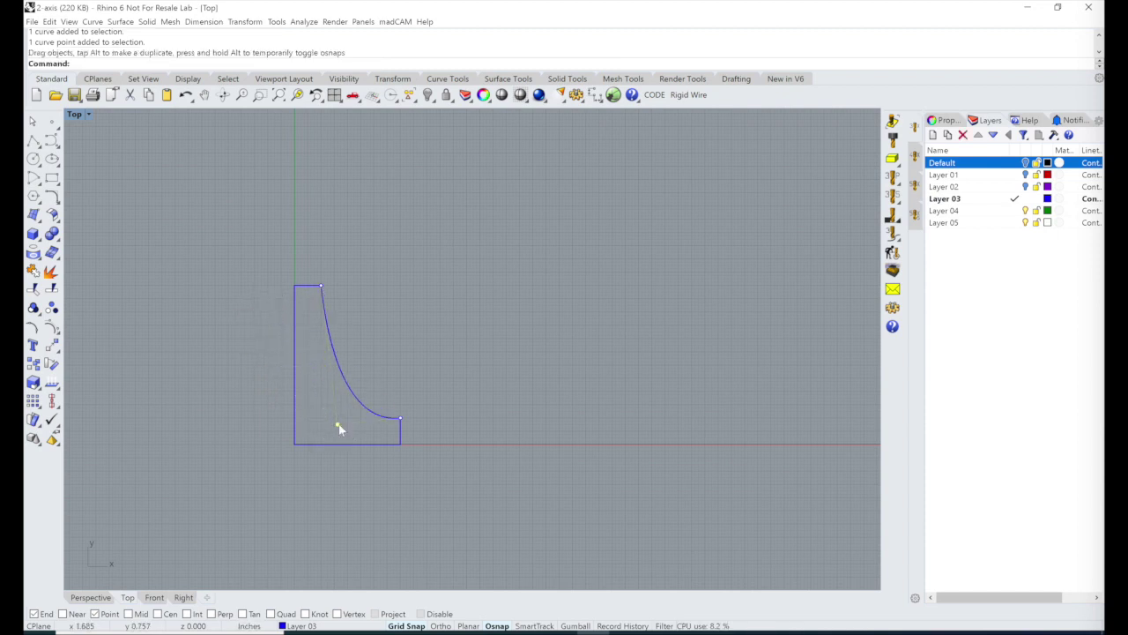
left_click(186, 94)
Replace the arc with a three-point circle through the two short lines' free ends and a point on the X axis beyond the profile
left_click(325, 304)
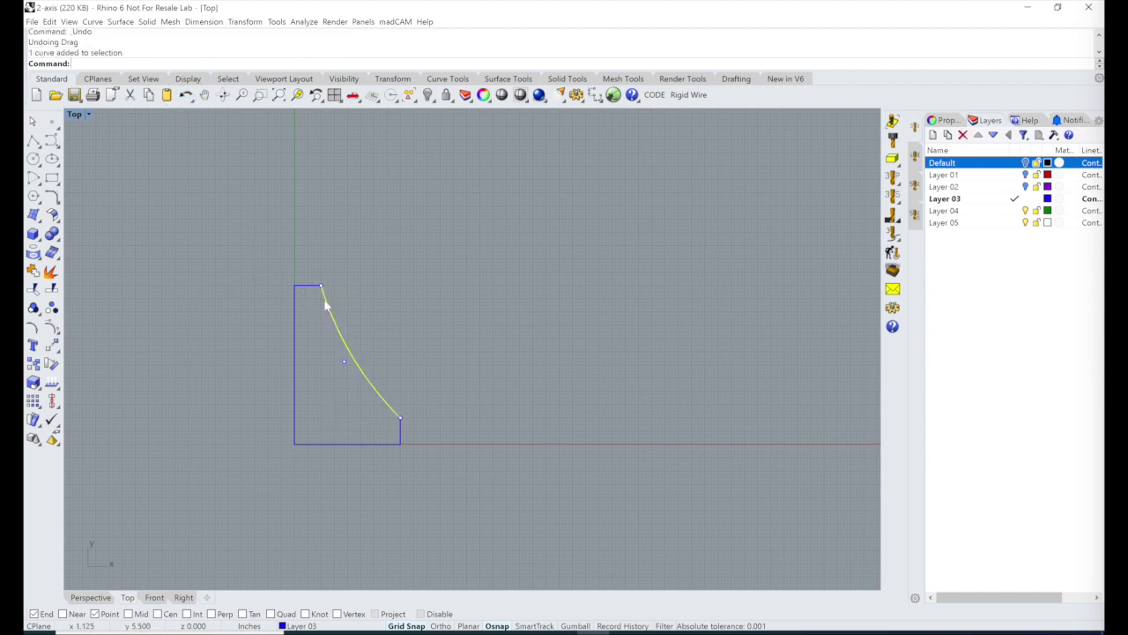
key("Delete")
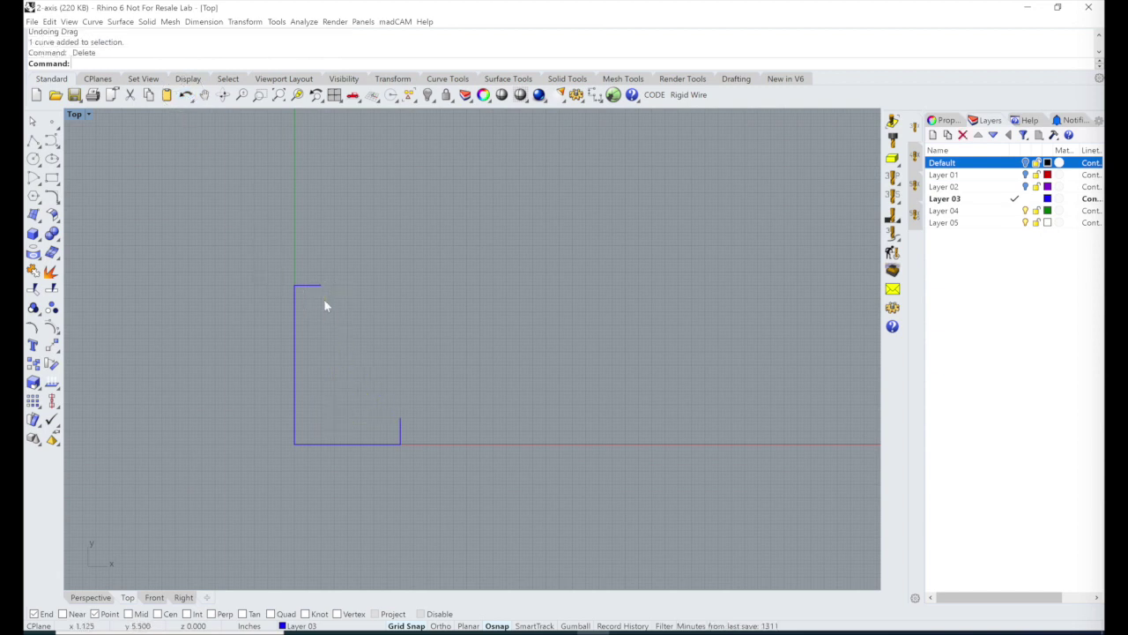
left_click(35, 160)
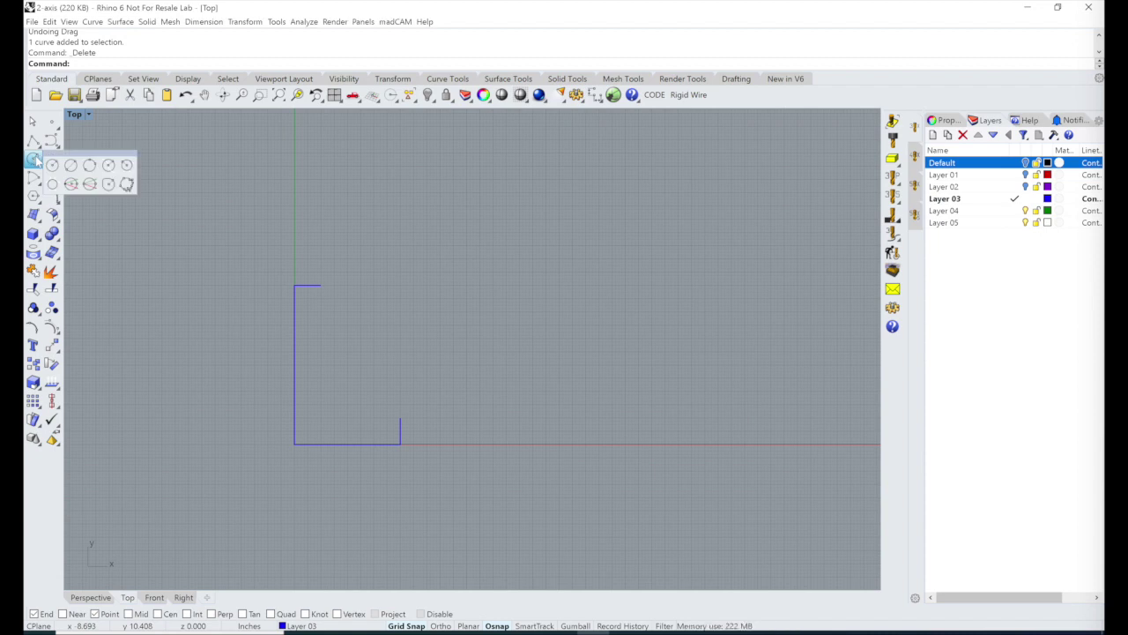
left_click(94, 170)
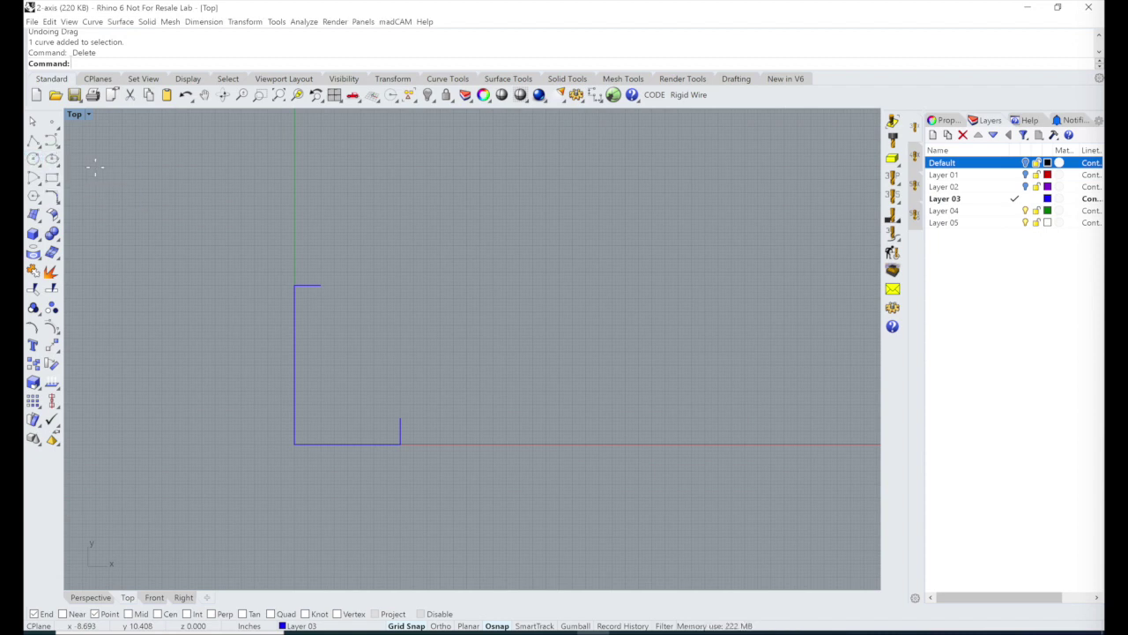
left_click(320, 286)
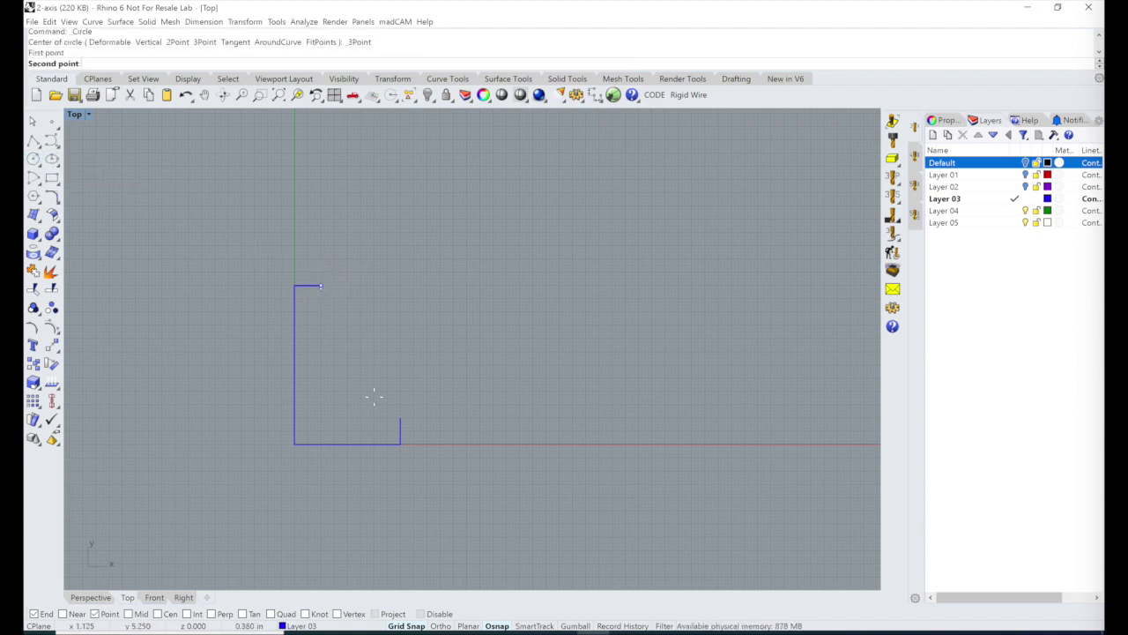
left_click(400, 418)
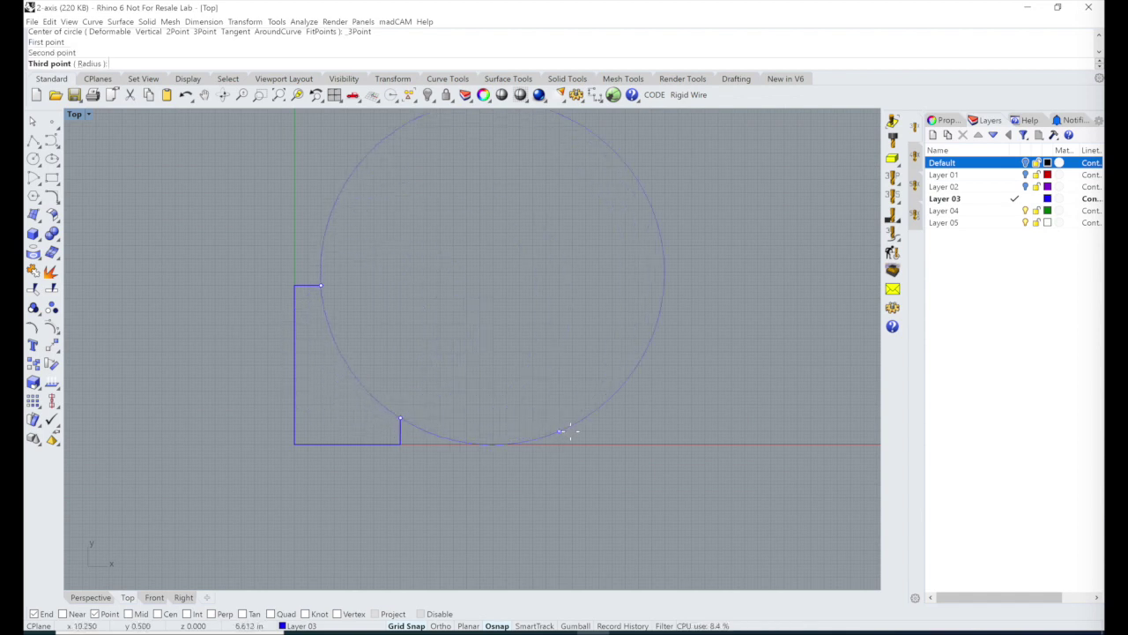
left_click(595, 444)
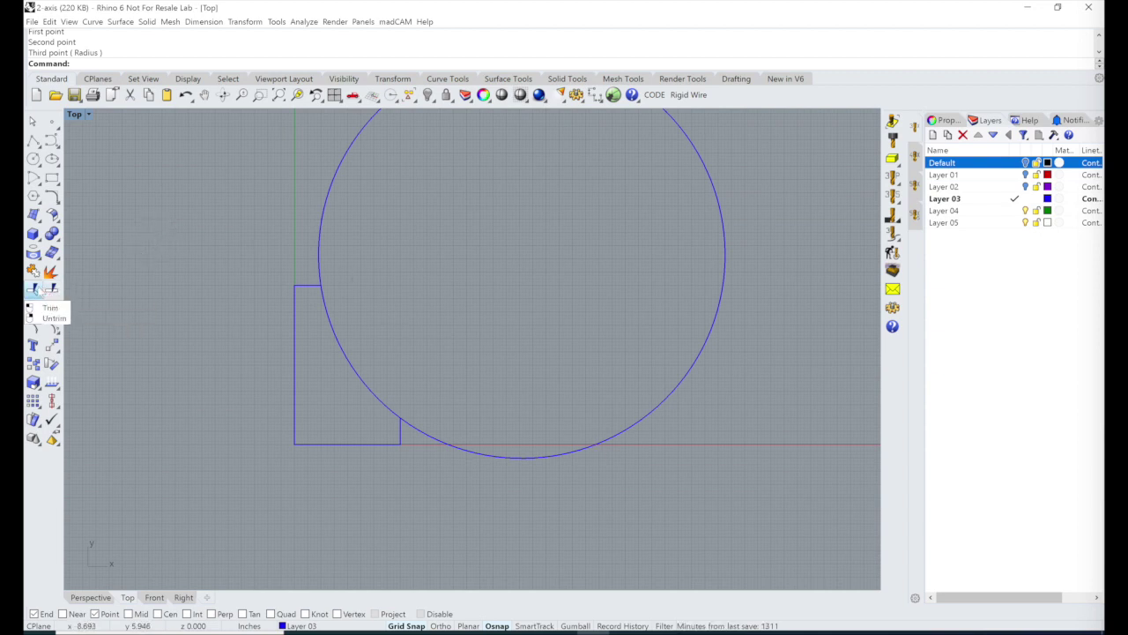
Trim away the outer part of the circle using the two short lines as cutting objects, keeping the arc between them
left_click(35, 289)
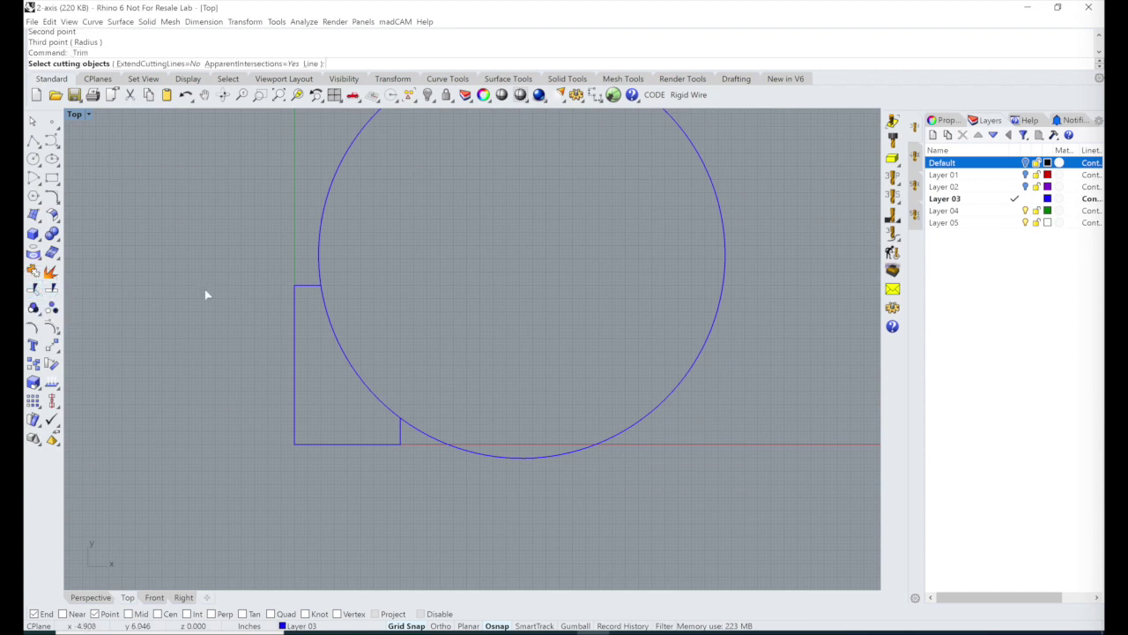
left_click(304, 288)
left_click(398, 432)
key("Return")
left_click(420, 432)
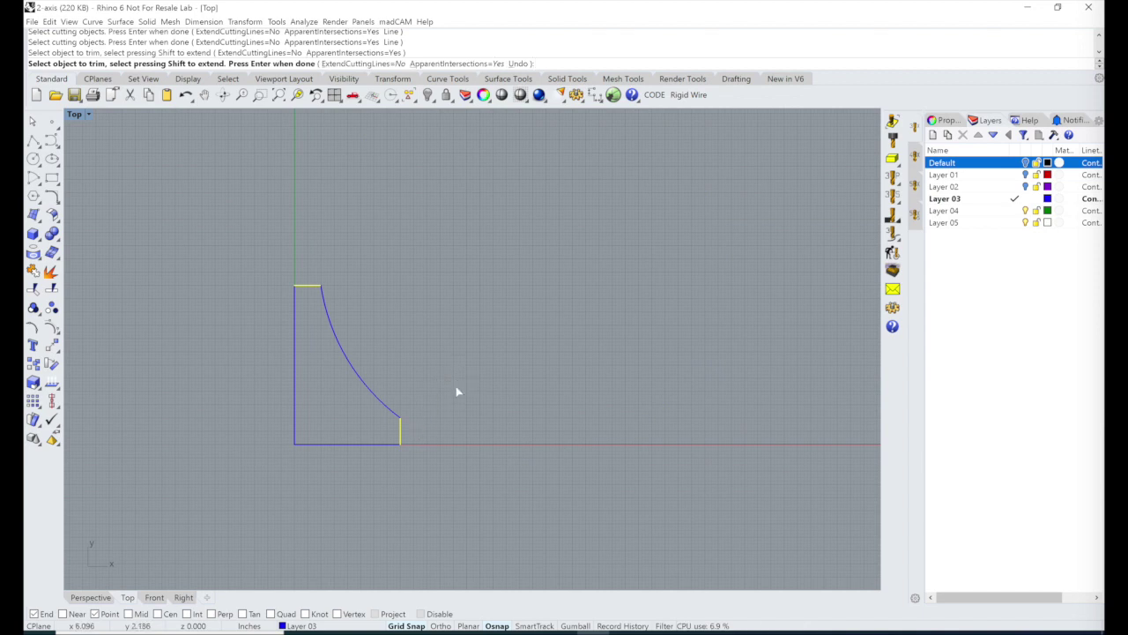
key("Return")
left_click_drag(246, 235, 457, 475)
key("Escape")
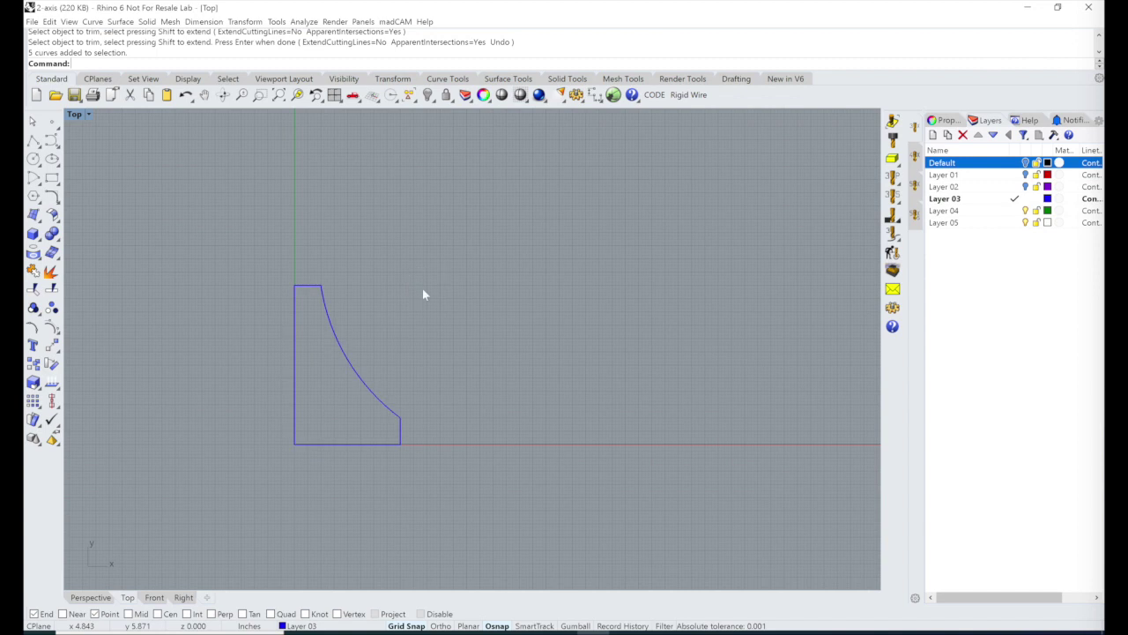
Open the upper corner on the Y axis by extending the short horizontal line about 0.6 inch past the axis and shortening the long vertical line
scroll(266, 304, "up", 4)
left_click(353, 254)
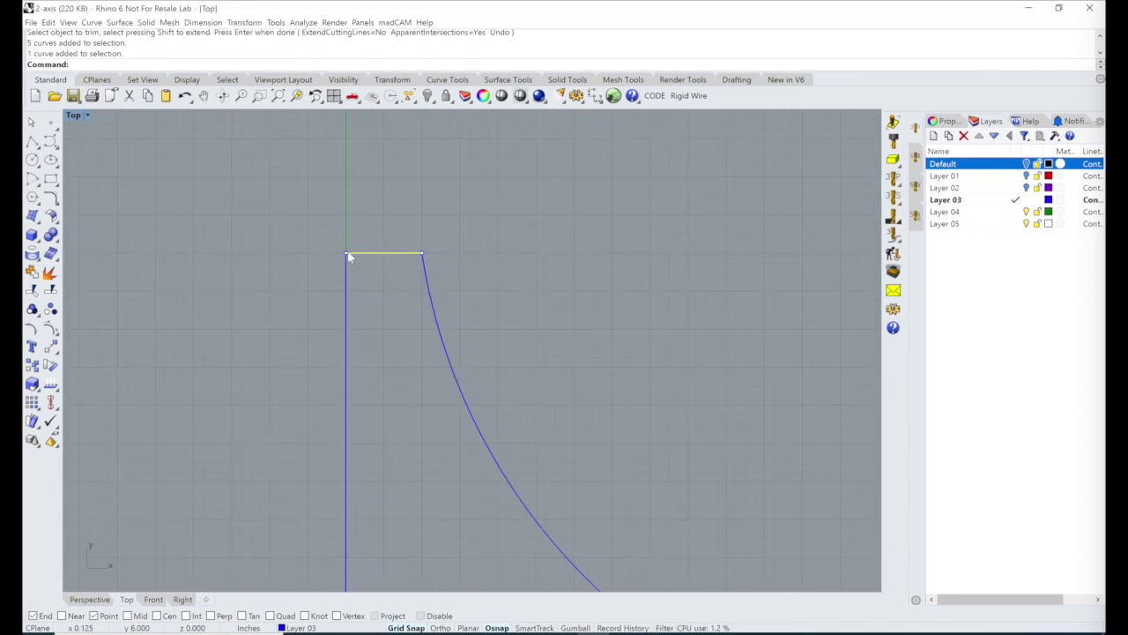
left_click(335, 255)
left_click_drag(334, 257, 299, 255)
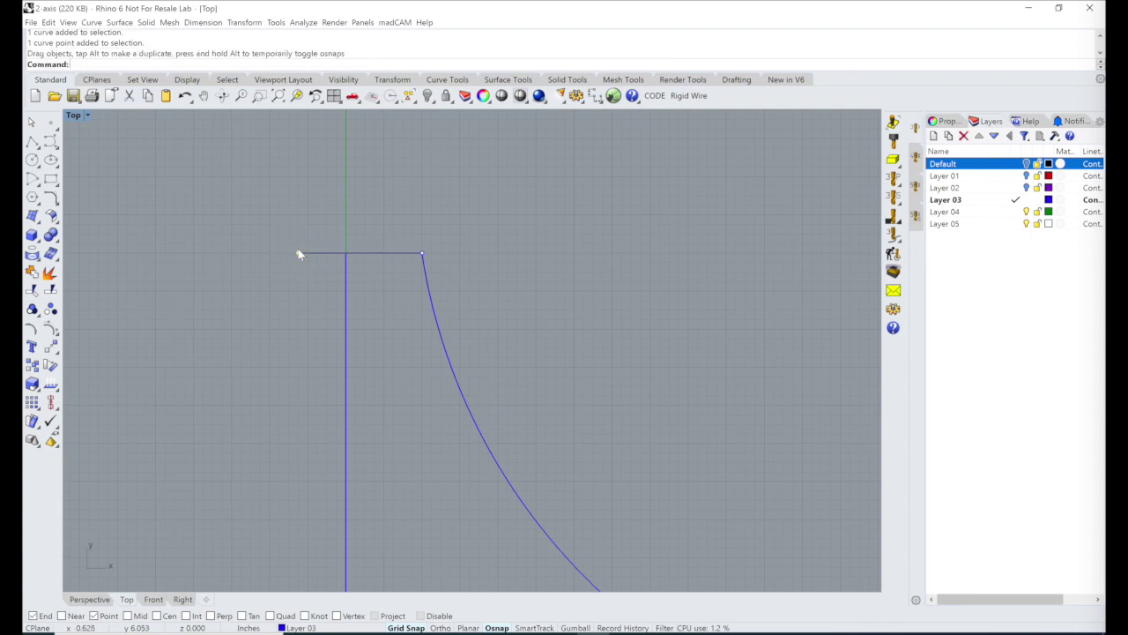
left_click(346, 271)
left_click_drag(346, 256, 344, 342)
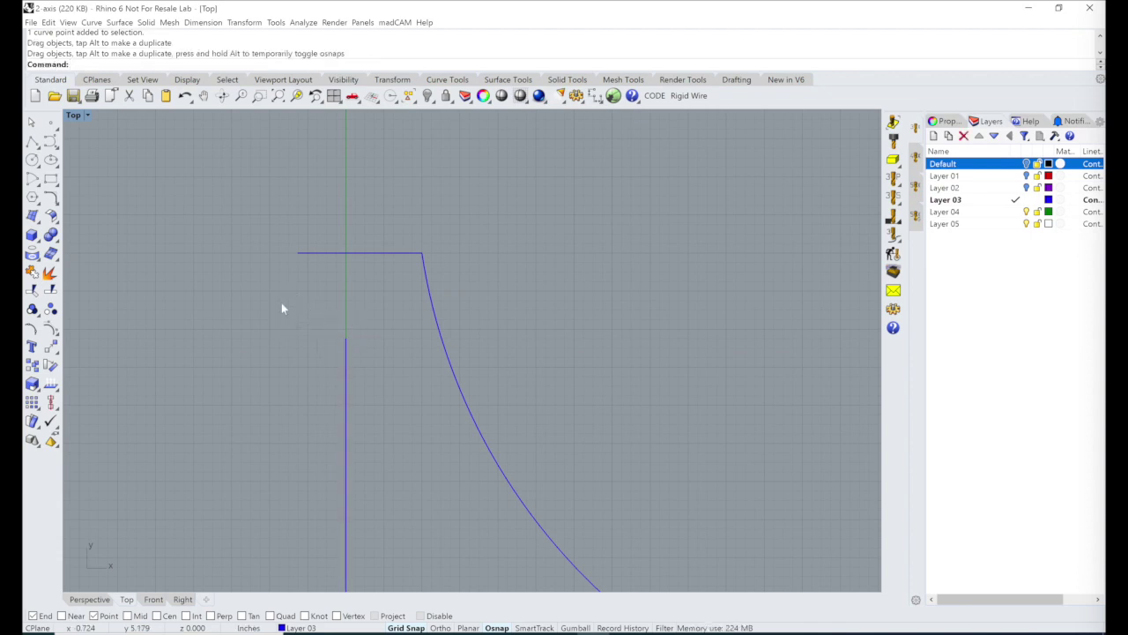
Fillet the short upper line and the long vertical line with a radius of 0 to restore the sharp corner
left_click(92, 22)
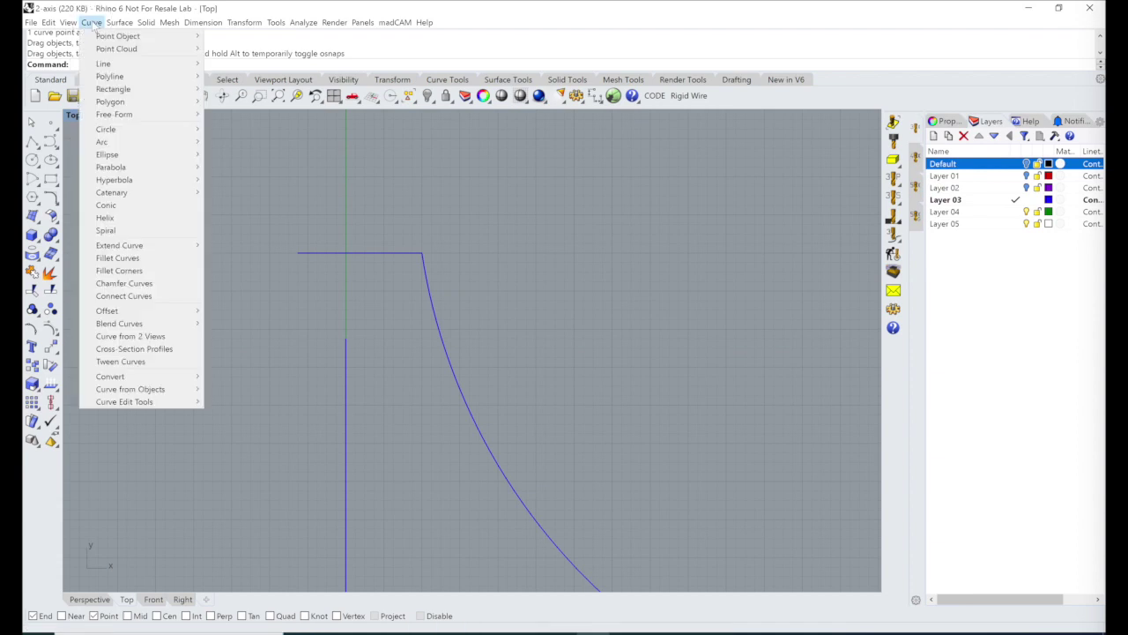
left_click(123, 258)
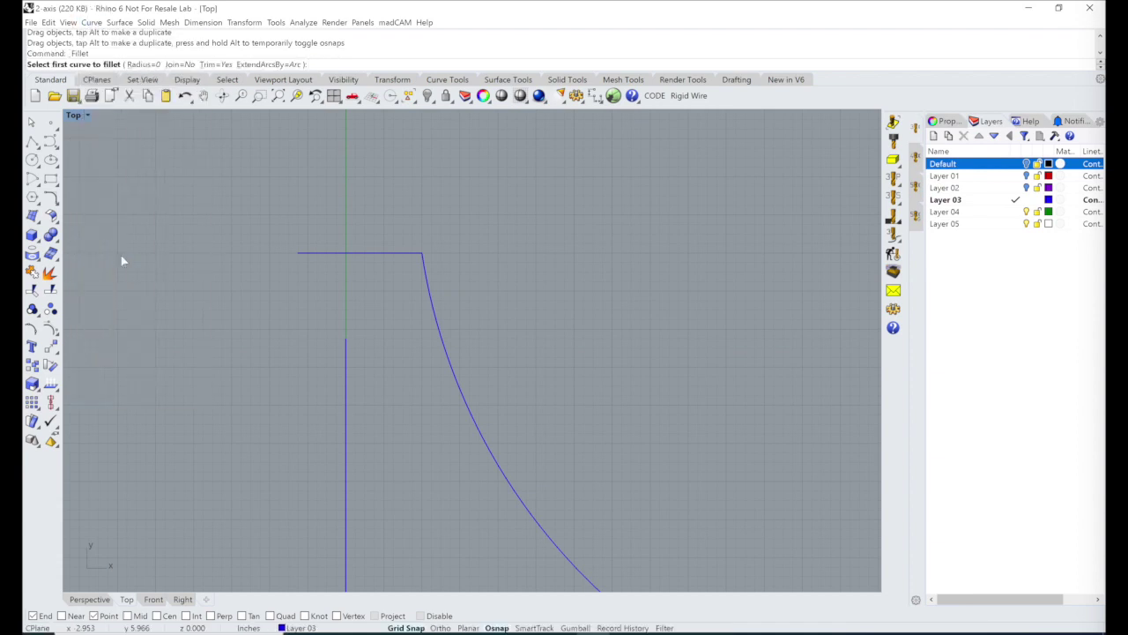
left_click(139, 64)
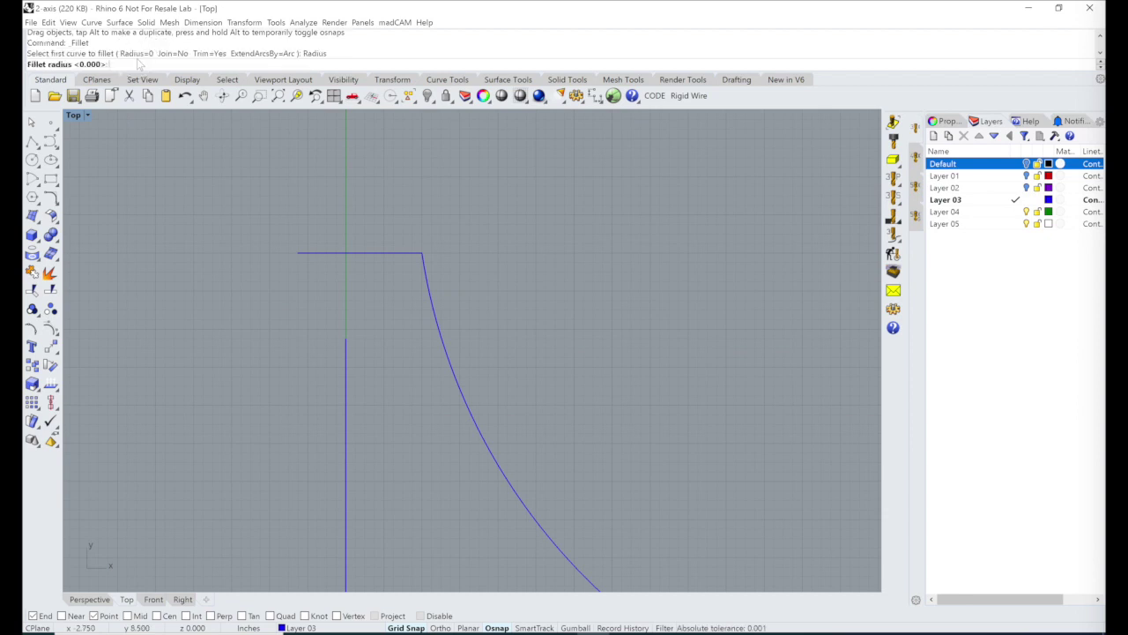
type("0")
key("Return")
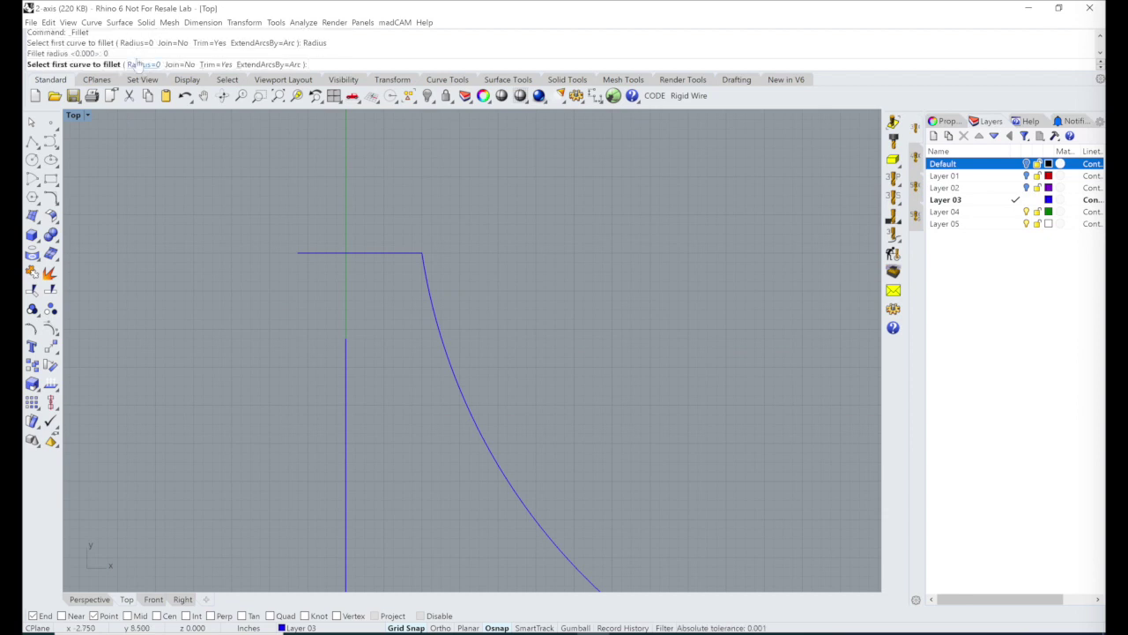
left_click(364, 253)
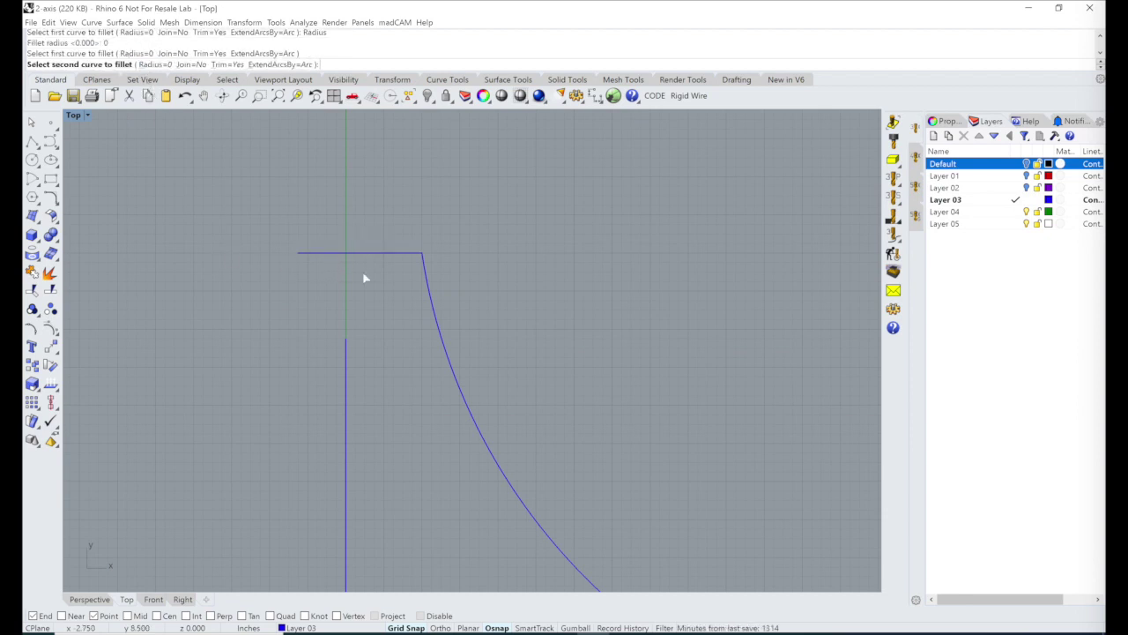
left_click(346, 370)
scroll(345, 253, "up", 8)
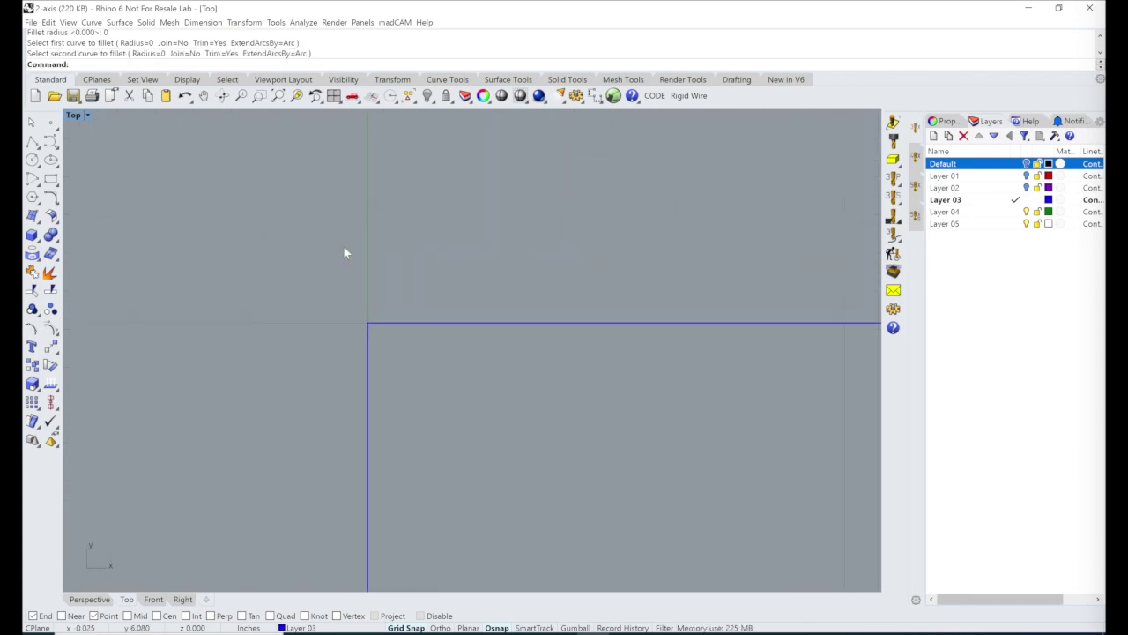
scroll(345, 253, "down", 5)
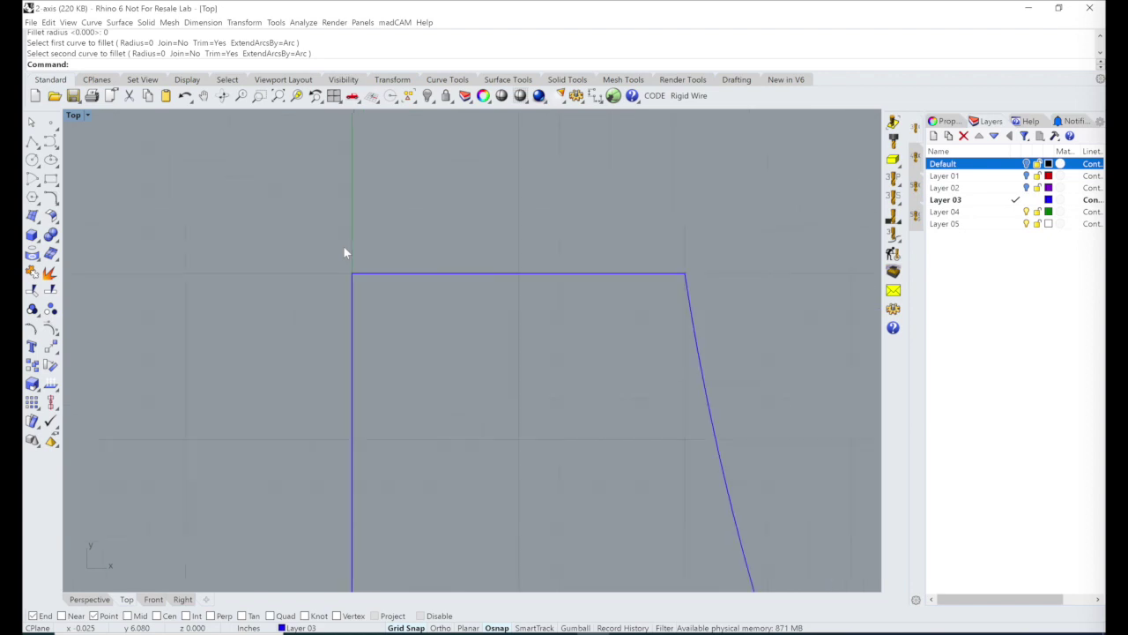
scroll(344, 253, "down", 5)
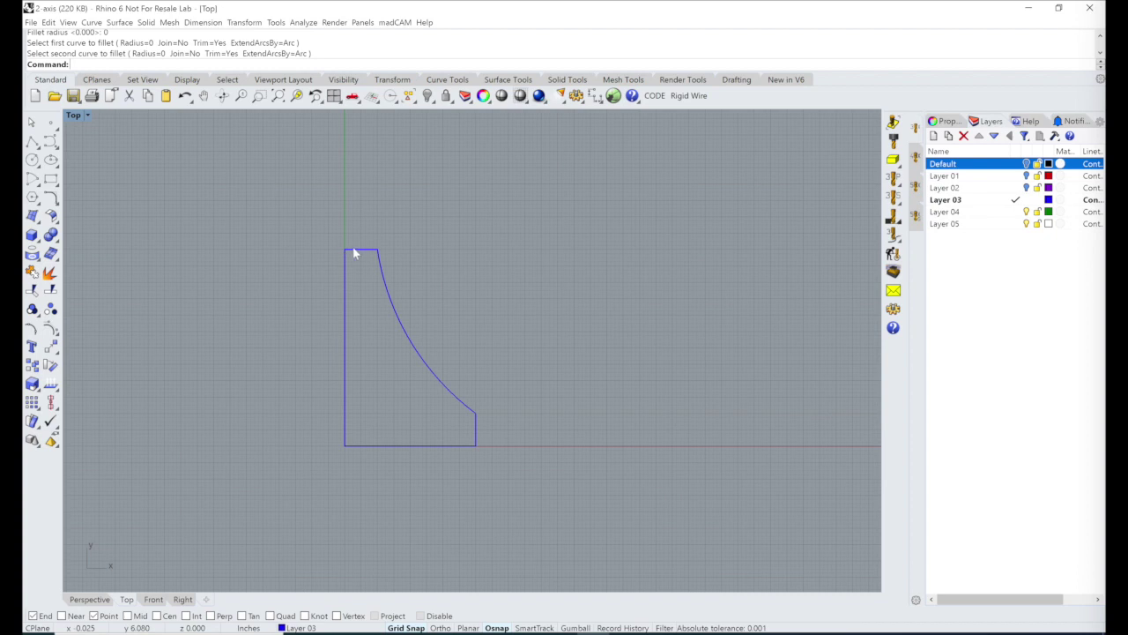
Polar array the whole profile about a center at about (3, 3.625) with 2 items over a 180-degree fill angle
left_click_drag(320, 226, 523, 505)
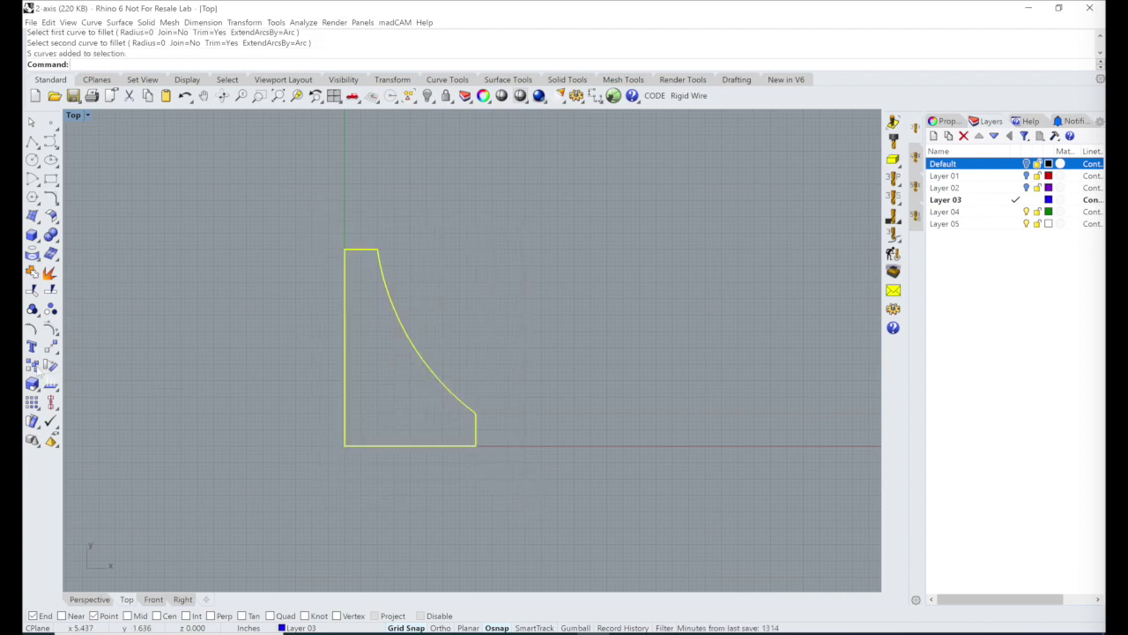
left_click(33, 404)
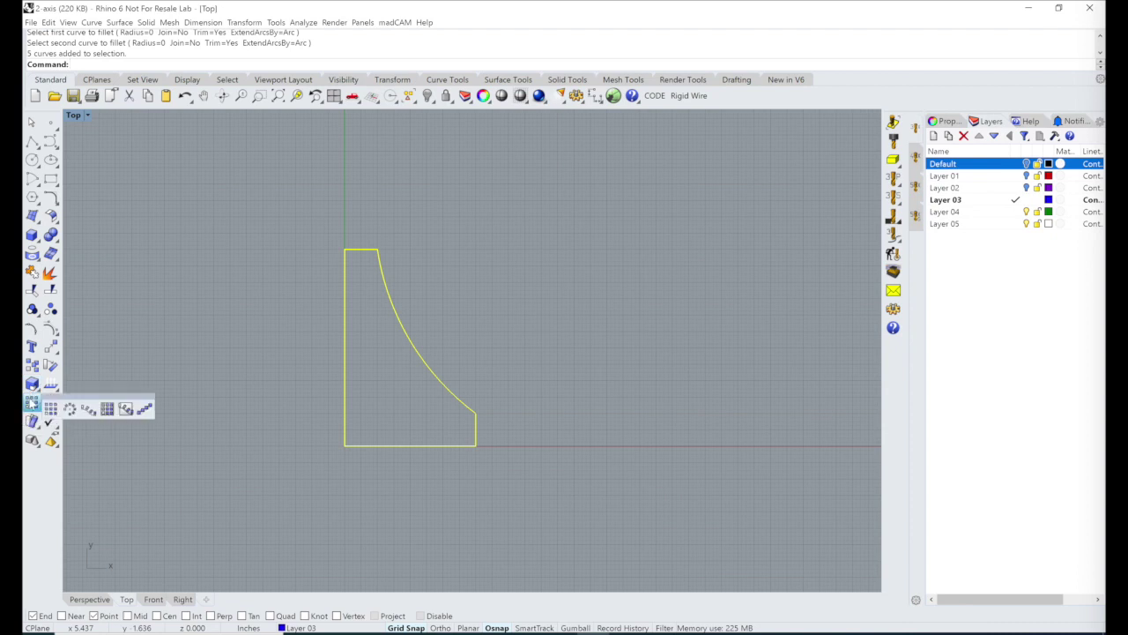
left_click(69, 409)
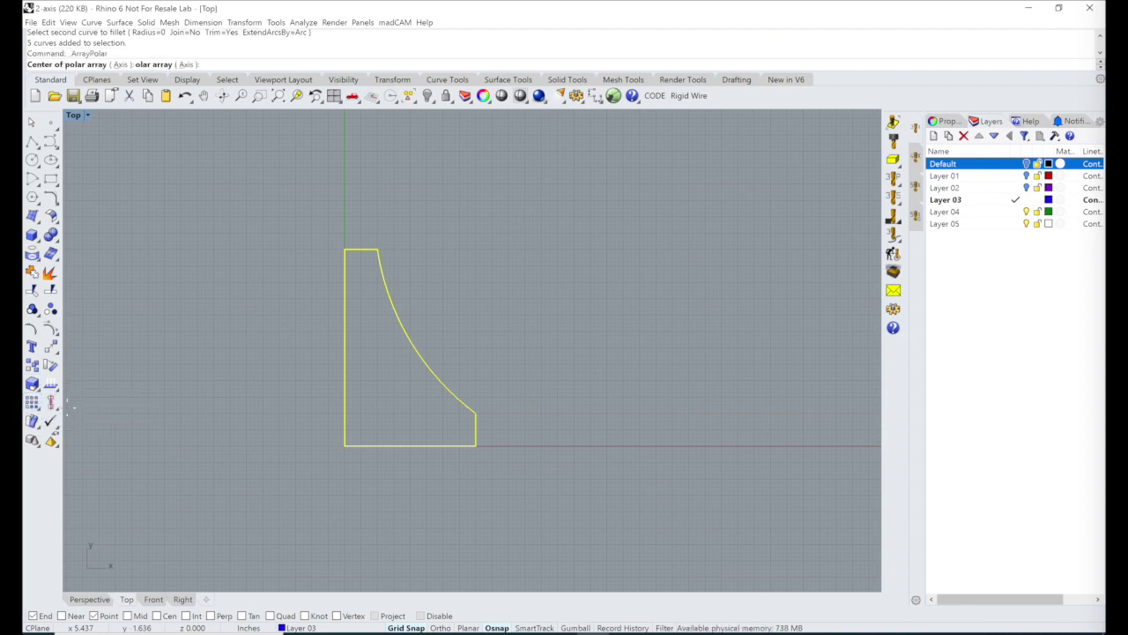
left_click(442, 331)
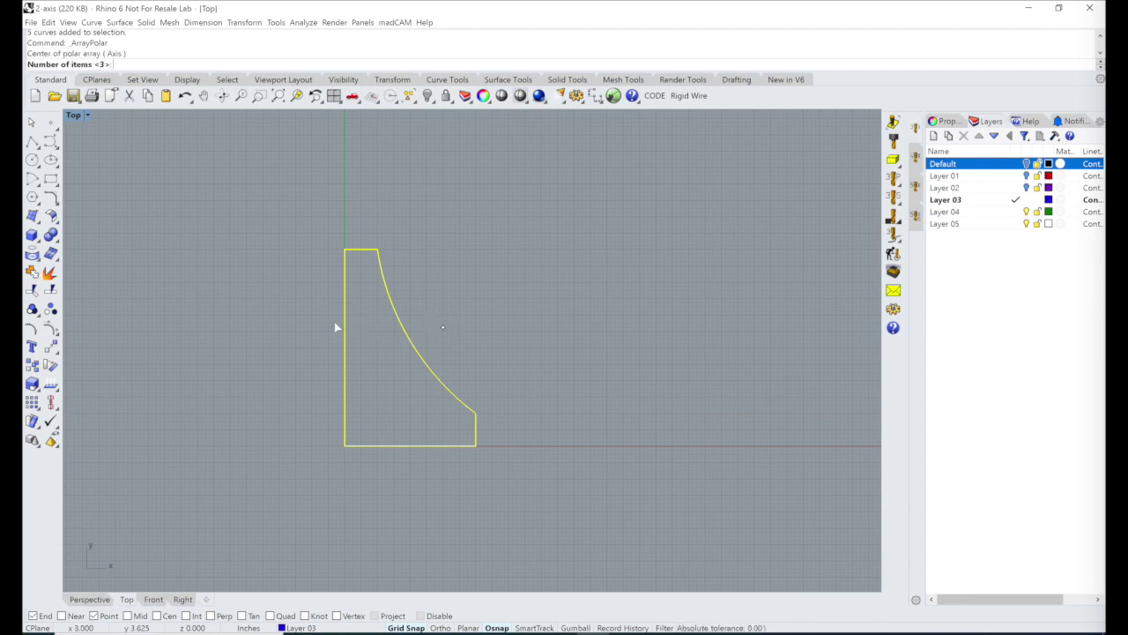
type("2")
key("Return")
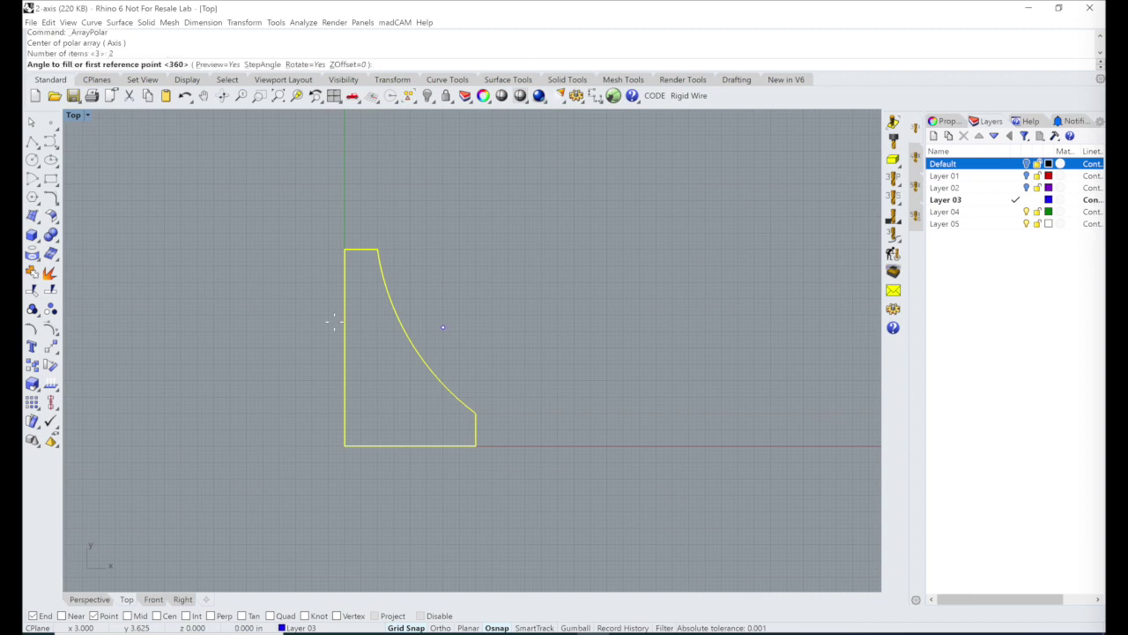
type("180")
key("Return")
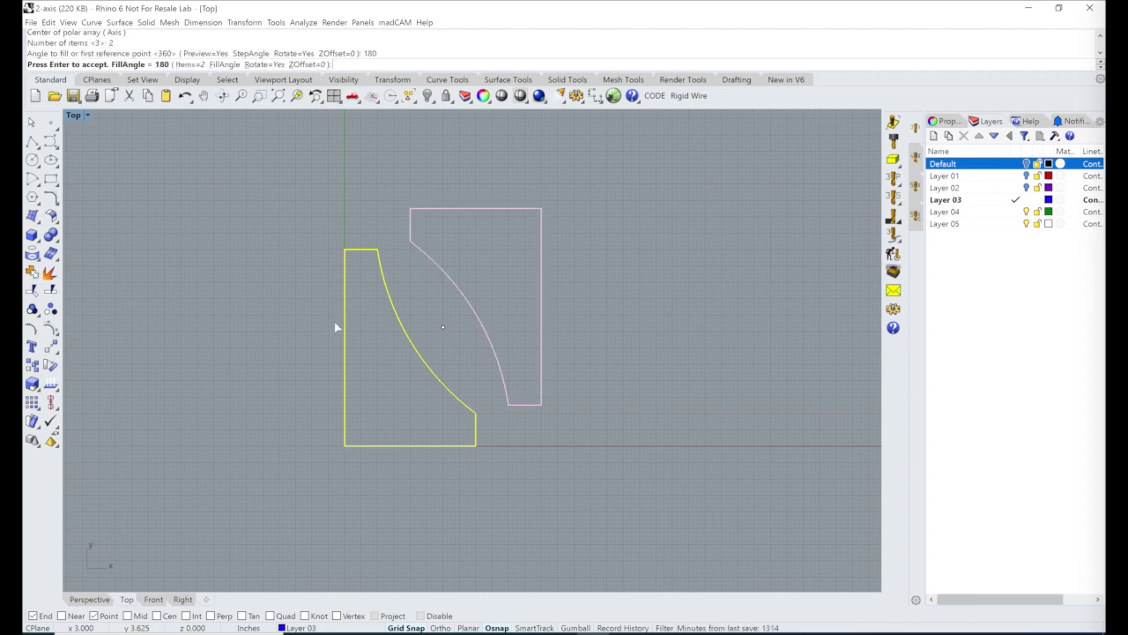
key("Return")
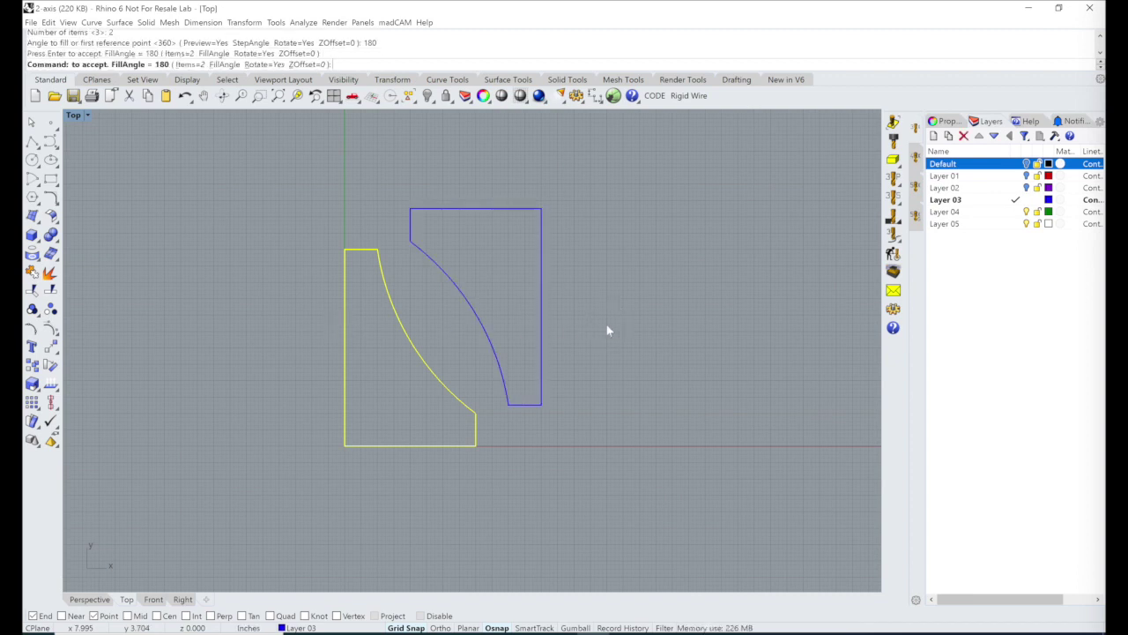
Move the rotated copy by its short-edge upper corner to (1.5, 6), level with the original profile's upper edge
left_click_drag(579, 187, 397, 280)
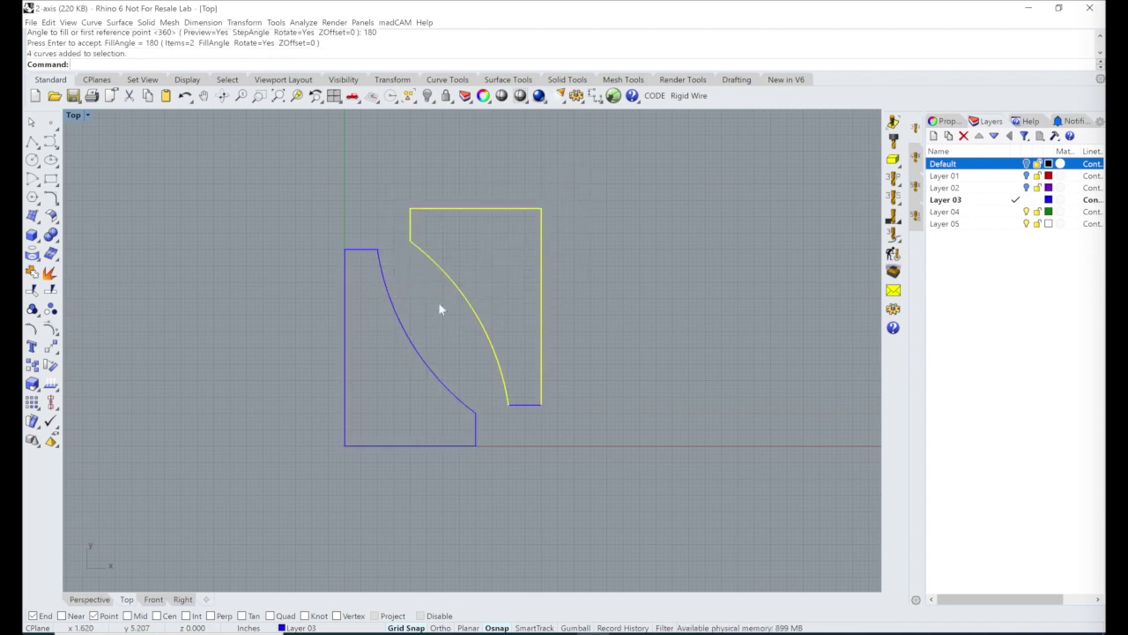
left_click(530, 406, "shift")
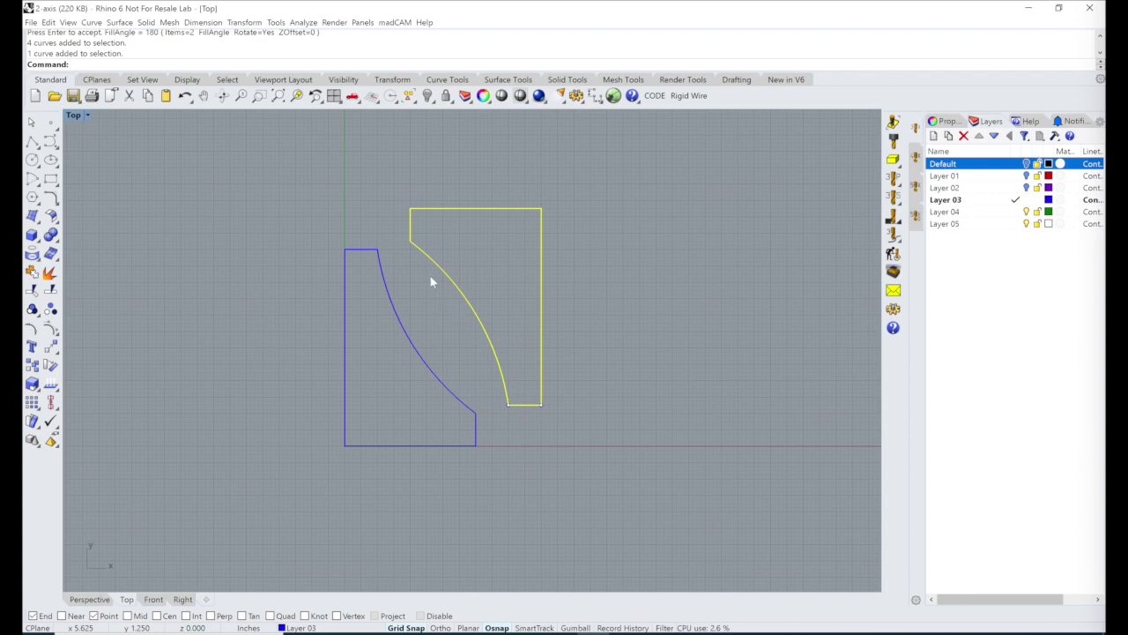
left_click(51, 348)
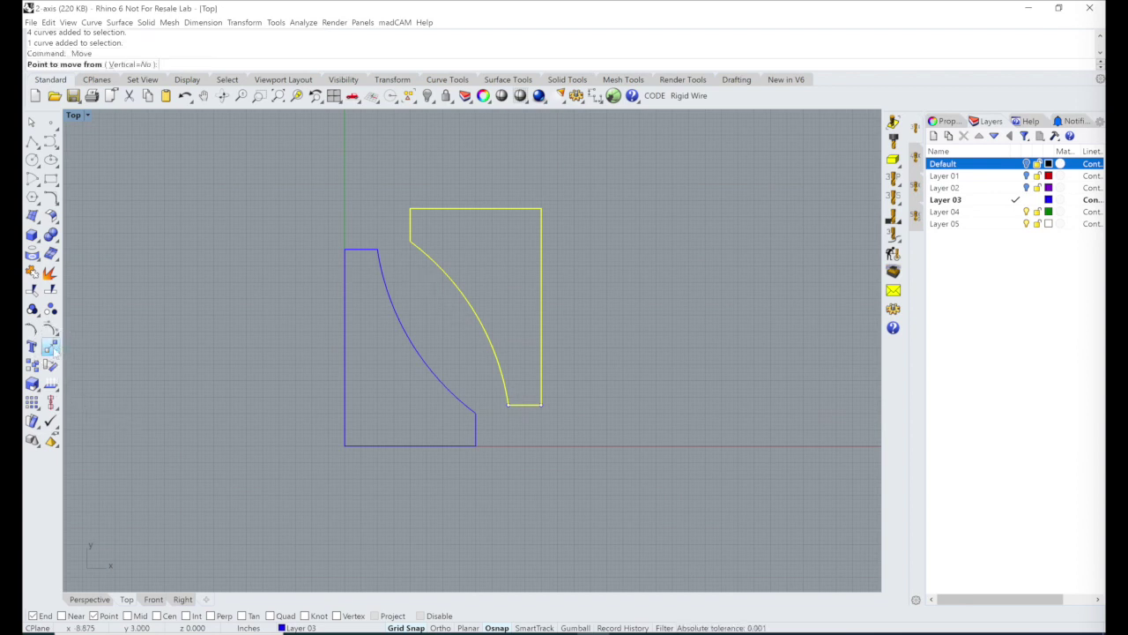
left_click(410, 208)
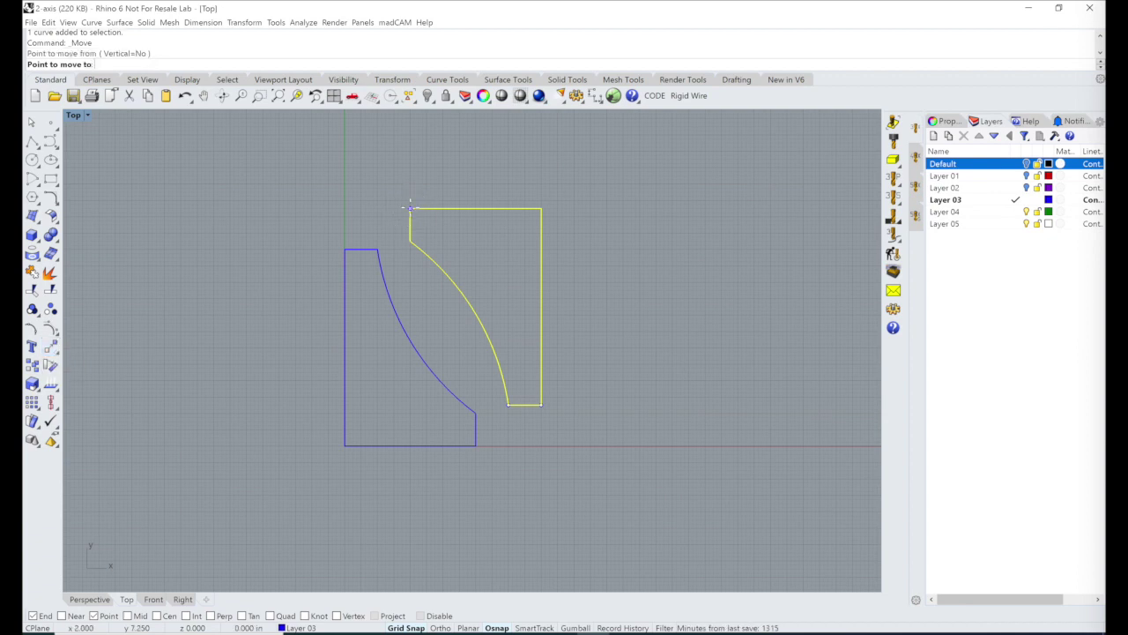
left_click(393, 249)
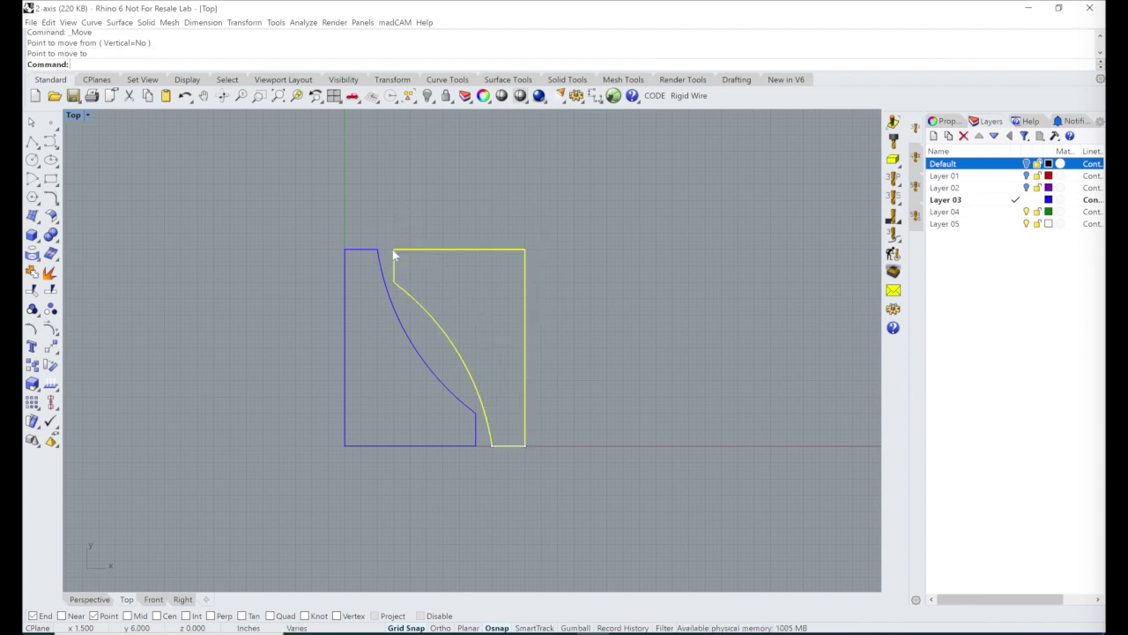
Move the copy 0.25 inch closer to the original along X in two 0.125-inch moves, then deselect it
scroll(394, 253, "up", 10)
right_click(393, 250)
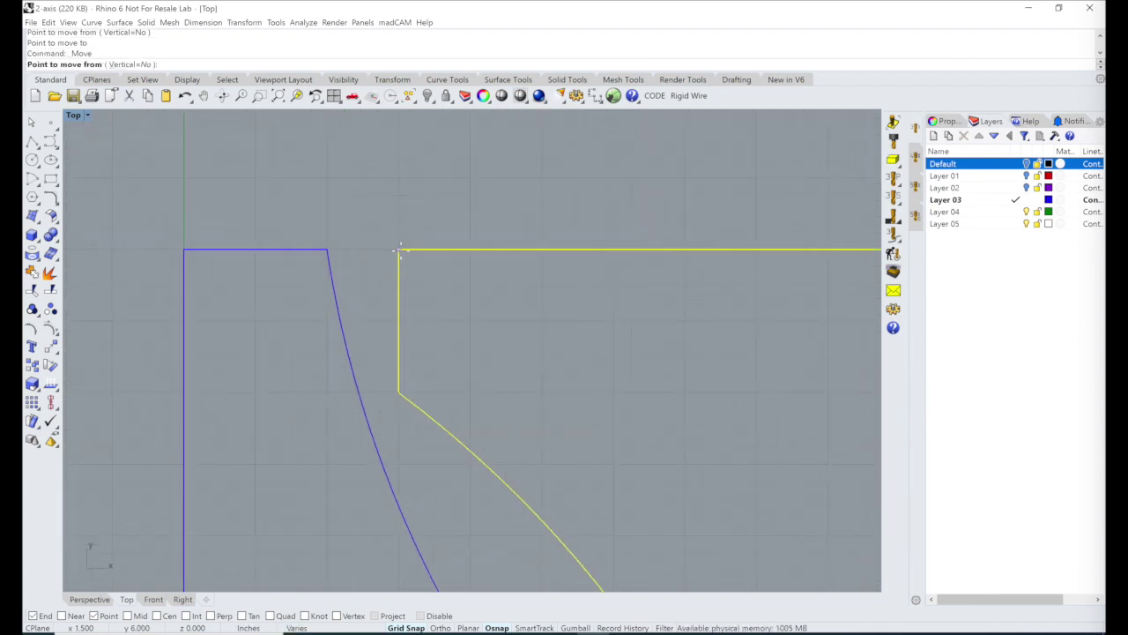
left_click(398, 250)
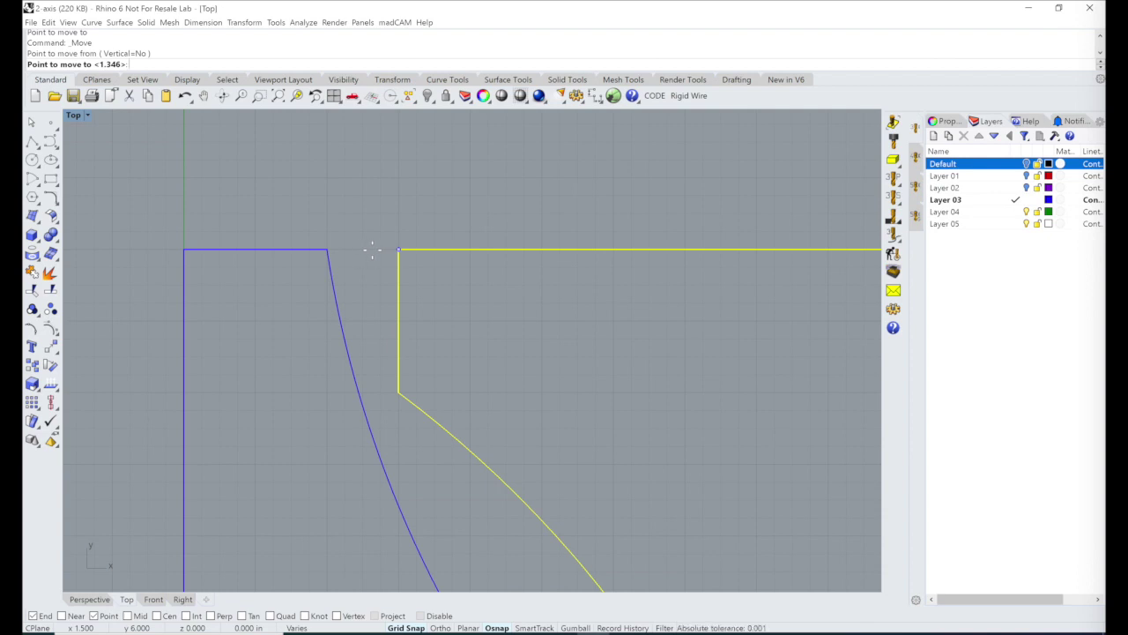
left_click(373, 252)
key("Return")
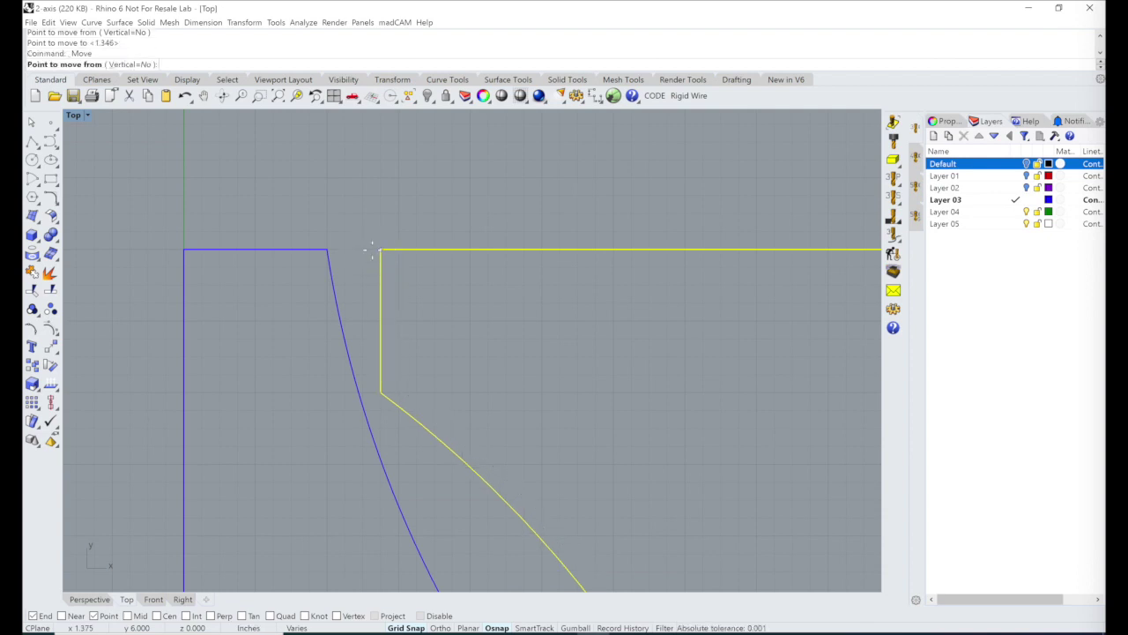
left_click(374, 254)
left_click(367, 249)
scroll(378, 221, "down", 5)
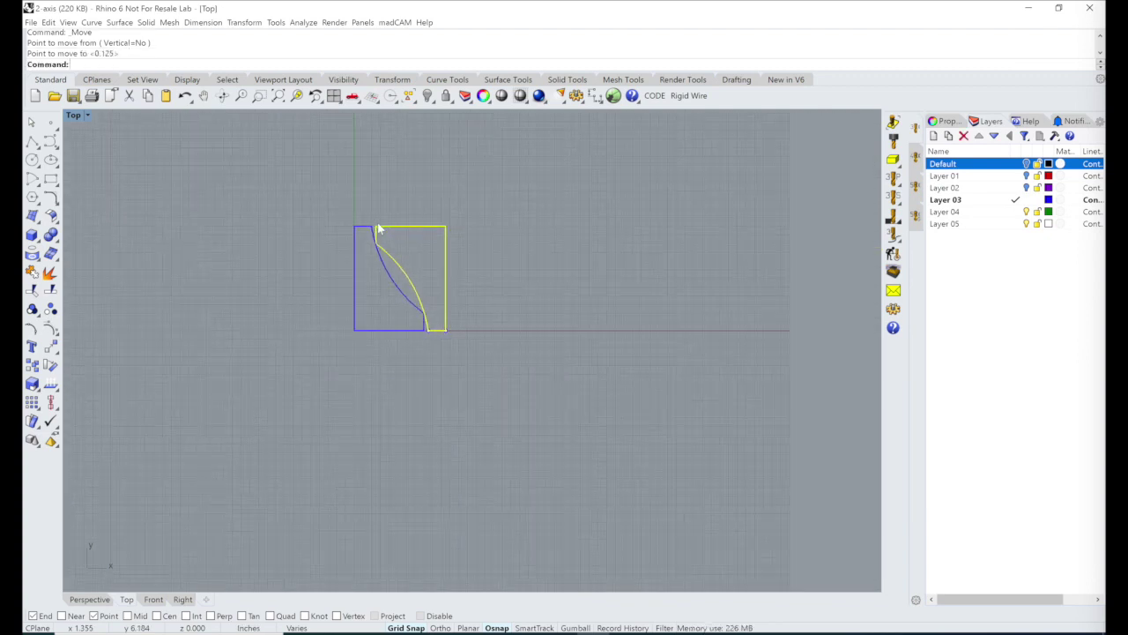
scroll(423, 327, "up", 4)
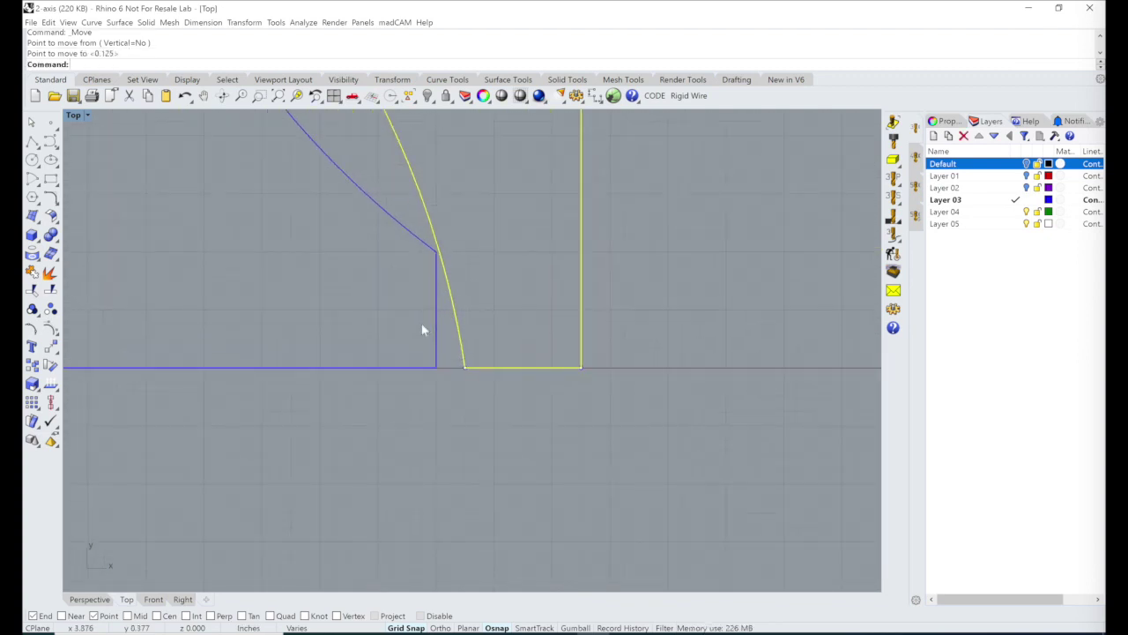
scroll(460, 378, "down", 4)
left_click(458, 416)
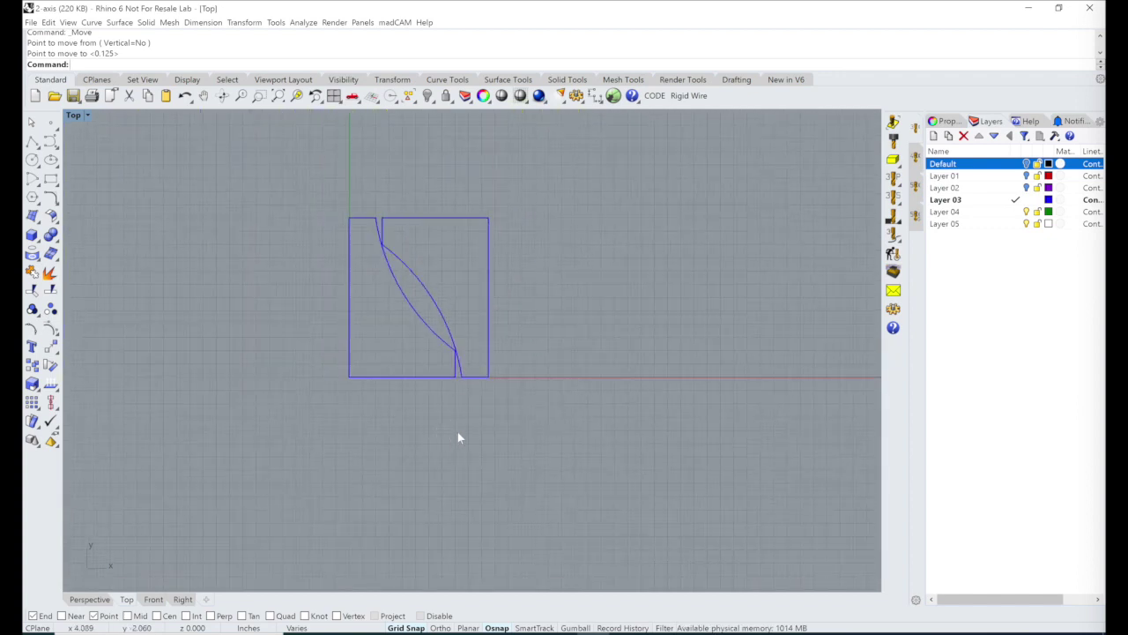
Draw a line on the X axis bridging the gap between the two profiles' lower corners, from (4, 0) to (4.25, 0)
left_click(35, 144)
left_click(51, 152)
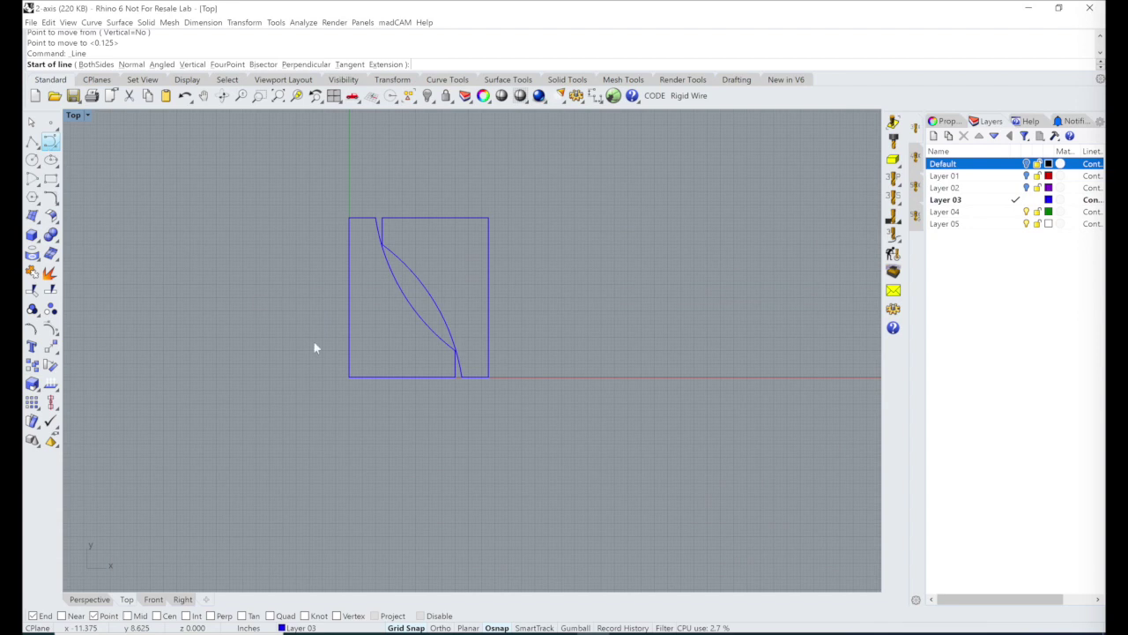
scroll(455, 377, "up", 5)
scroll(454, 376, "up", 2)
left_click(452, 371)
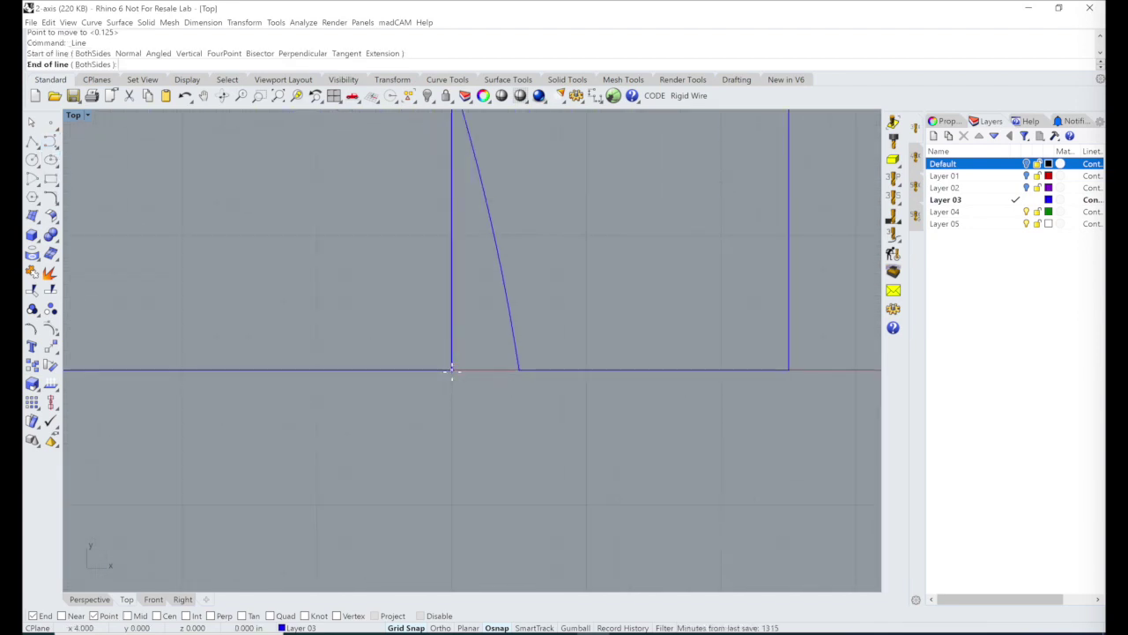
left_click(518, 369)
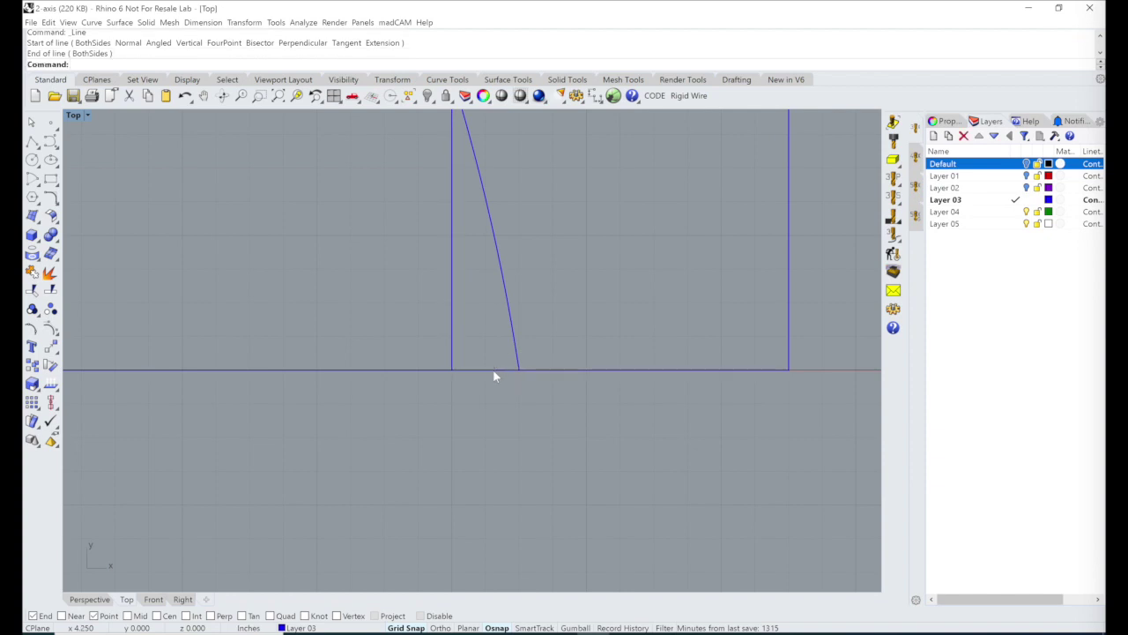
Offset the bridging line 0.005 inch below the X axis and delete the original bridging line
left_click(494, 371)
type("offset")
key("Return")
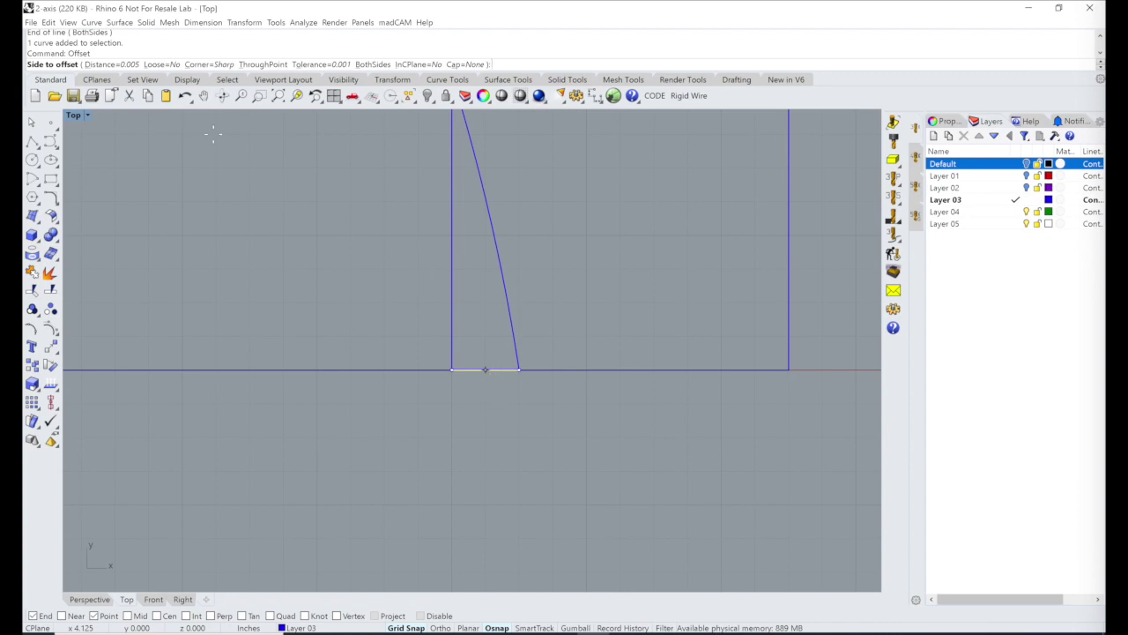
left_click(123, 65)
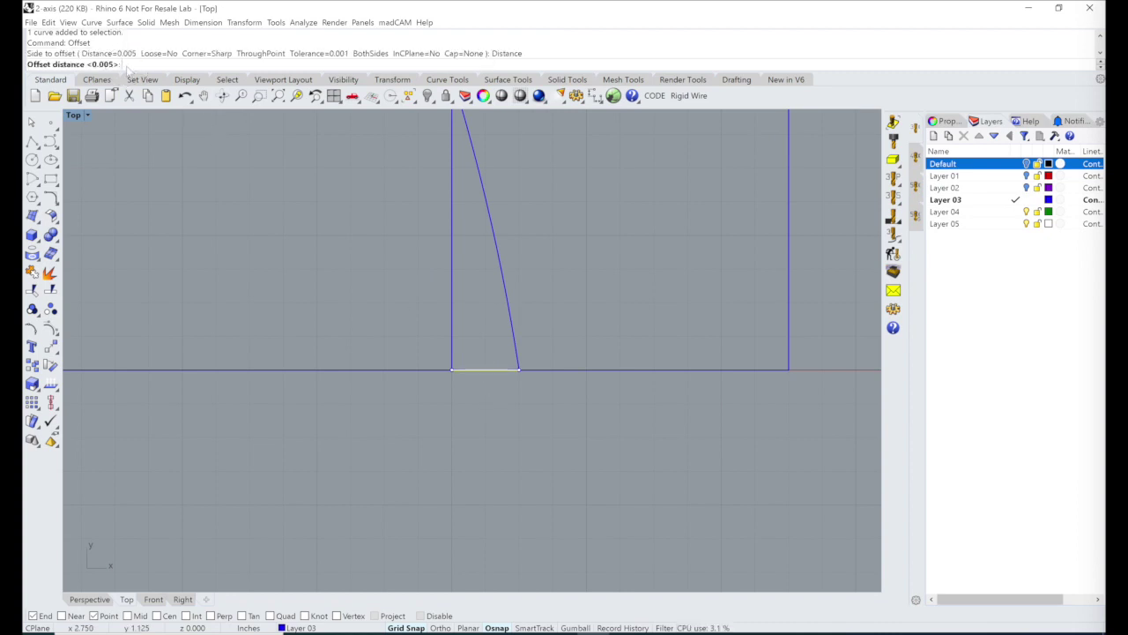
key("Return")
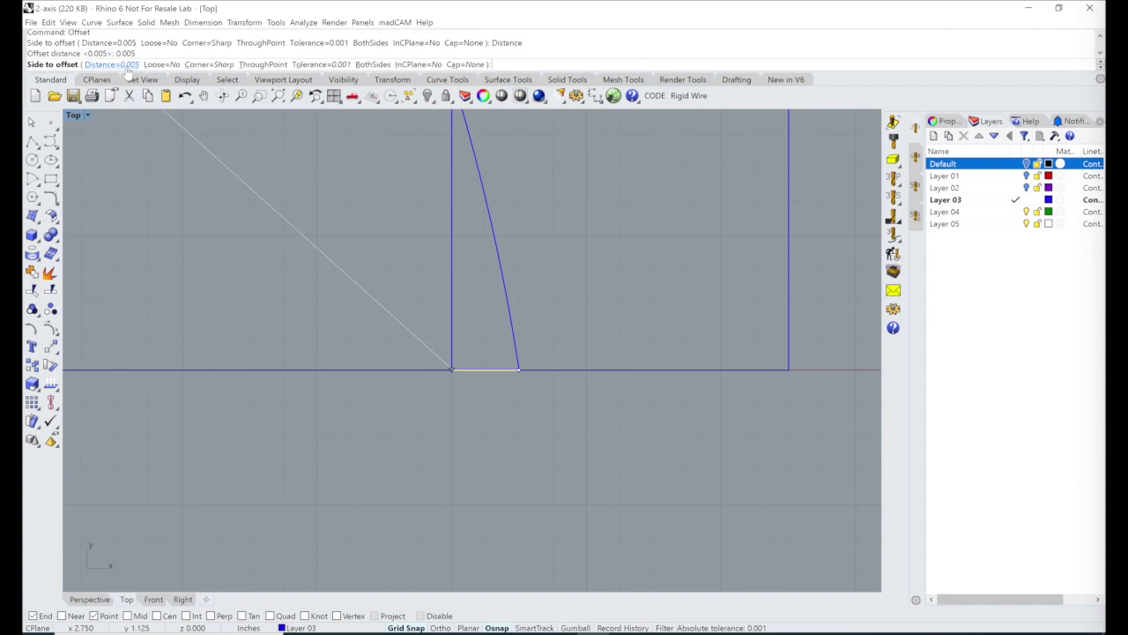
left_click(488, 394)
scroll(488, 392, "up", 4)
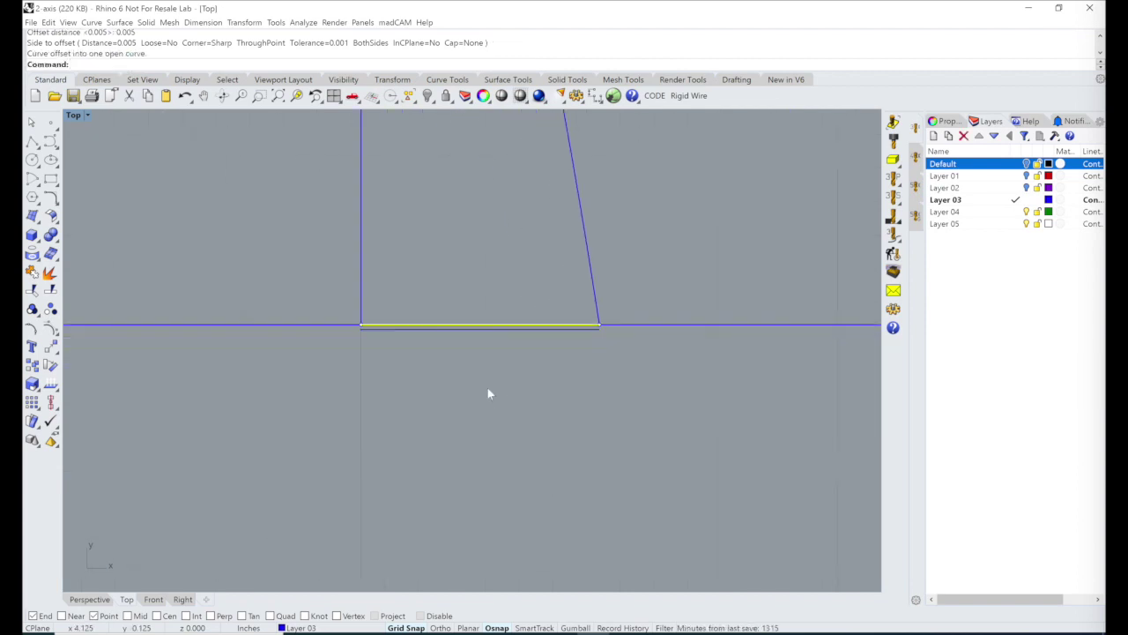
key("Delete")
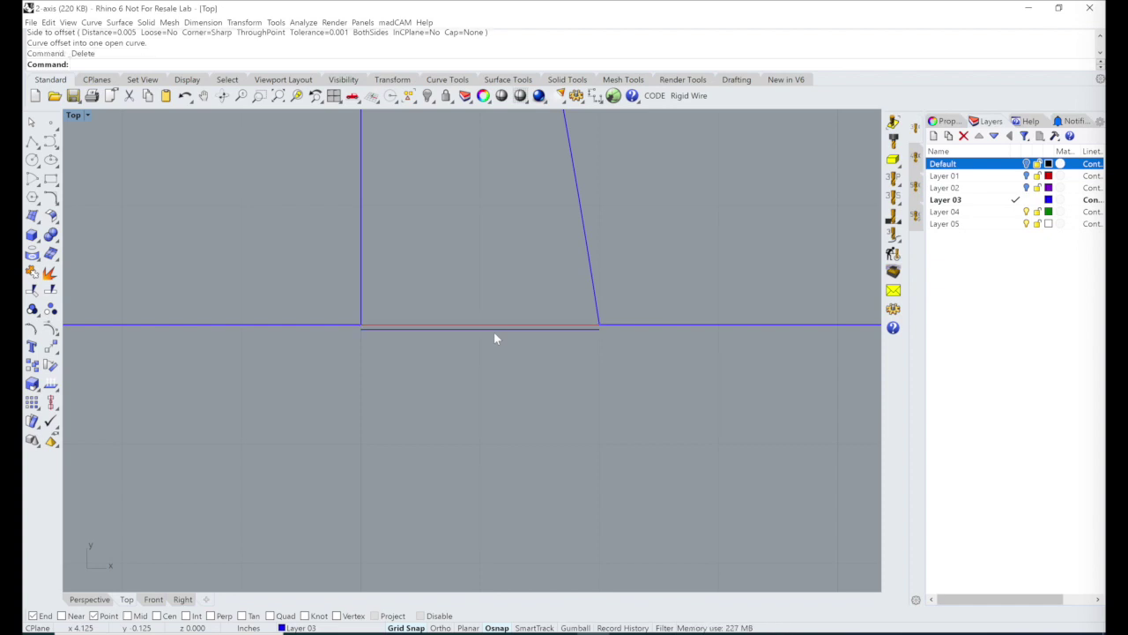
Fillet the offset line with radius 0 to the original's short vertical line and to the copy's arc
type("fillet")
key("Return")
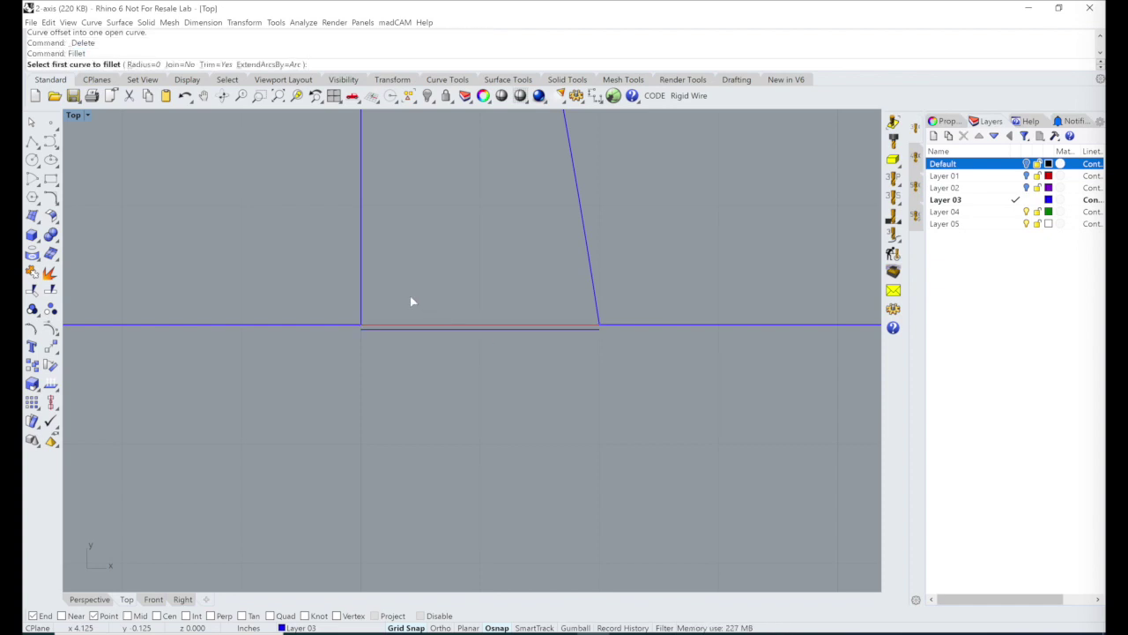
left_click(363, 291)
left_click(390, 332)
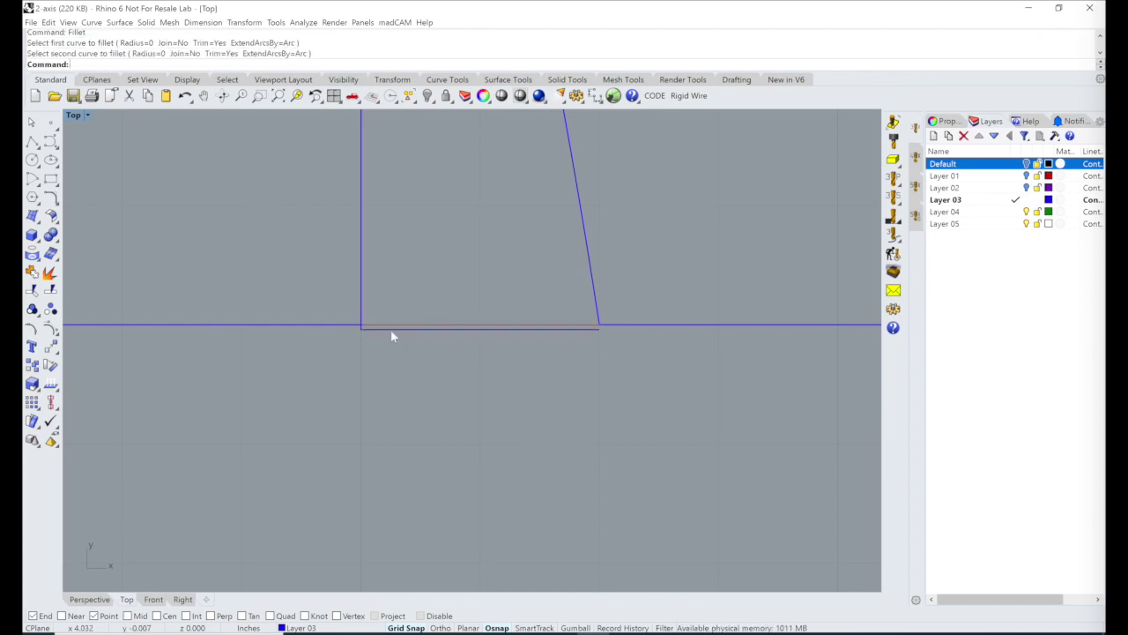
key("Return")
left_click(593, 282)
left_click(537, 327)
Delete the copy's short lower line and fillet the original's long lower line to the copy's long vertical line with radius 0
scroll(485, 426, "down", 5)
left_click(567, 395)
key("Delete")
key("Return")
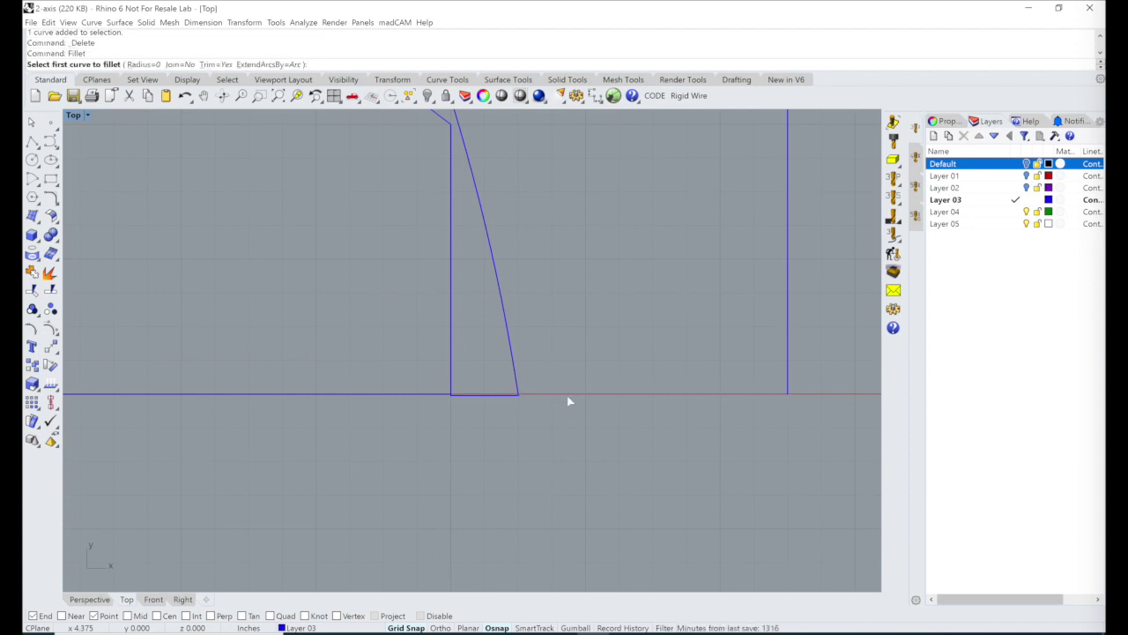
left_click(405, 395)
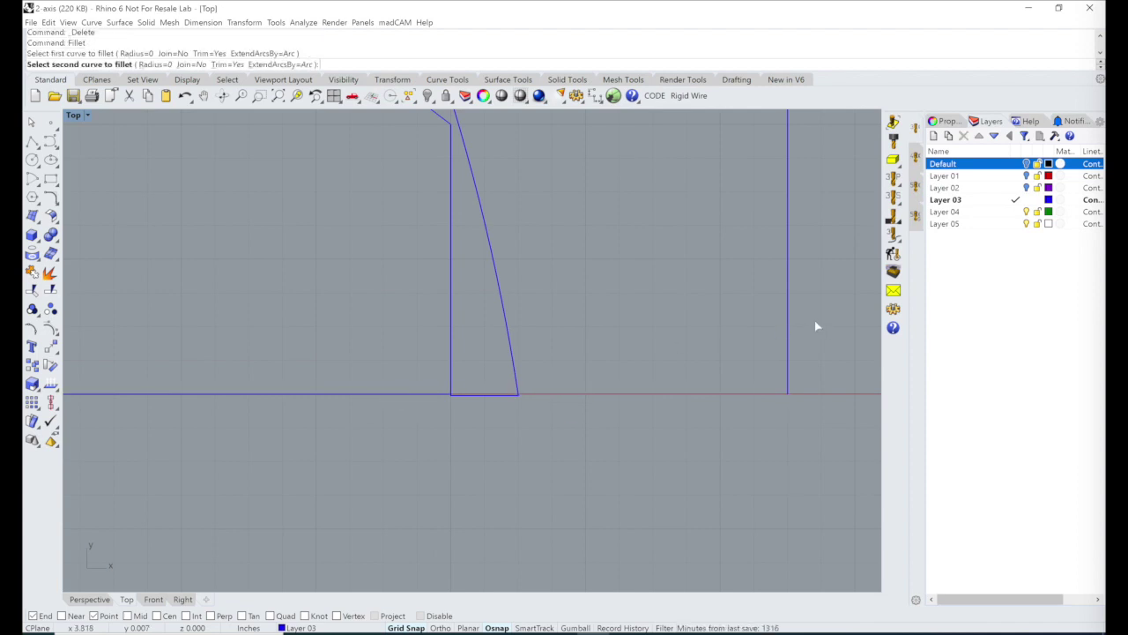
left_click(788, 322)
scroll(782, 418, "up", 2)
scroll(781, 418, "down", 5)
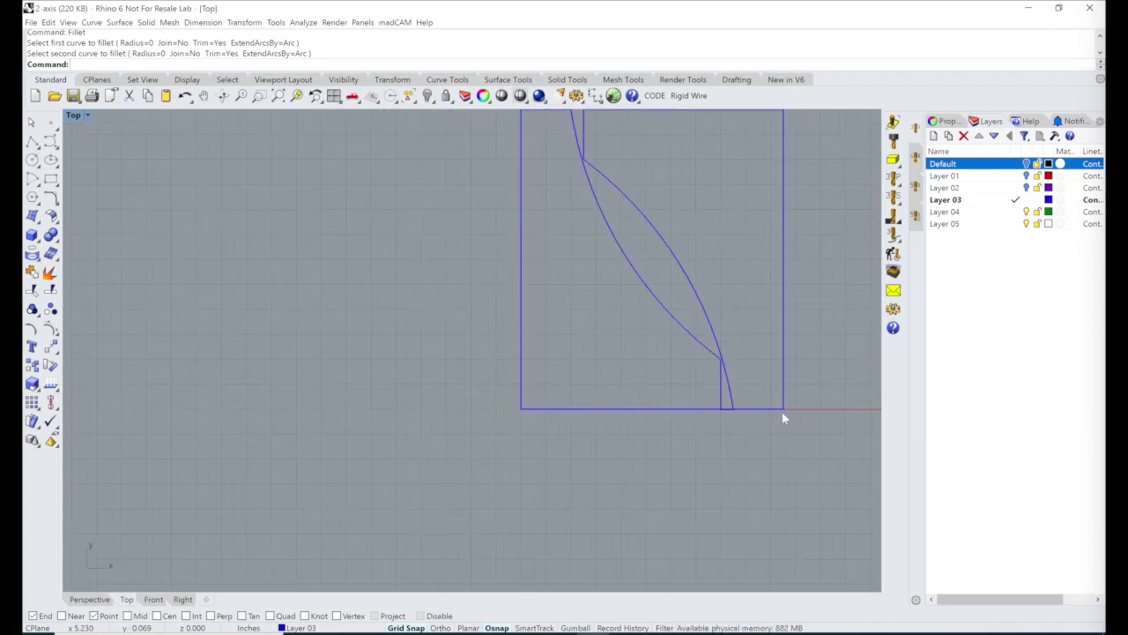
Show the control points of the original's short top line and stretch its Y-axis end outward to (-0.125, 6)
scroll(782, 411, "down", 3)
right_click_drag(735, 285, 636, 287)
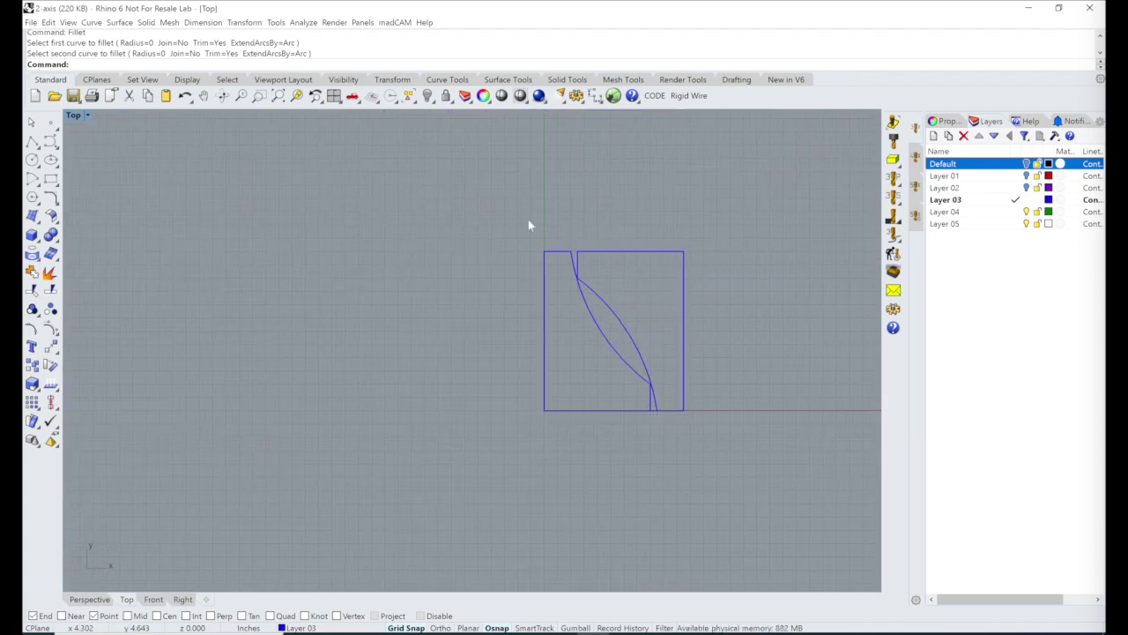
left_click(278, 95)
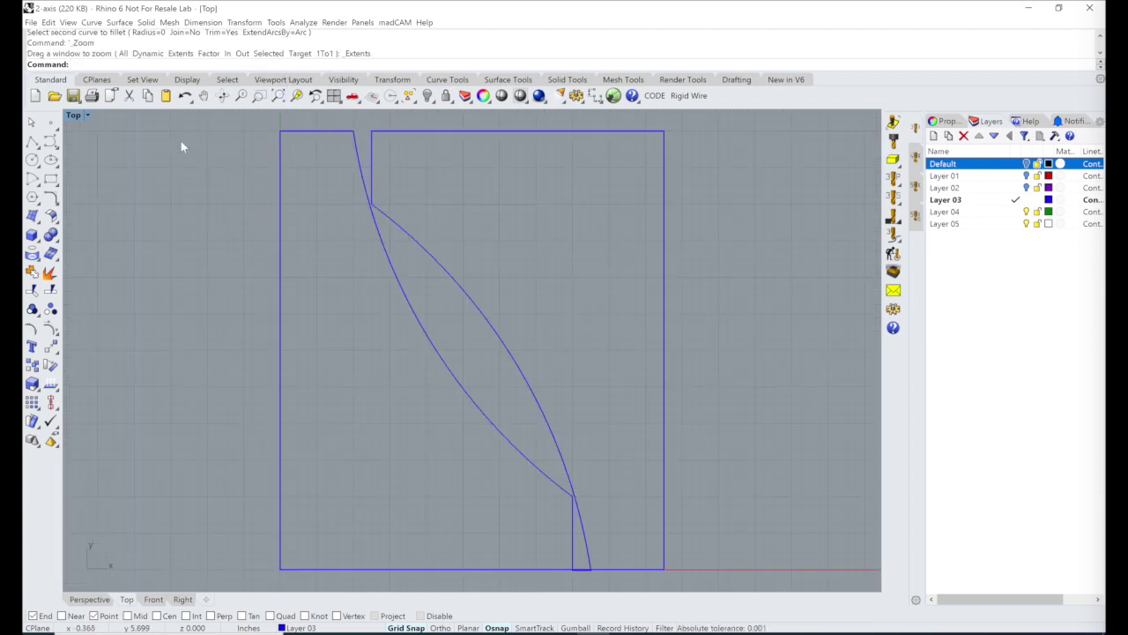
left_click(314, 132)
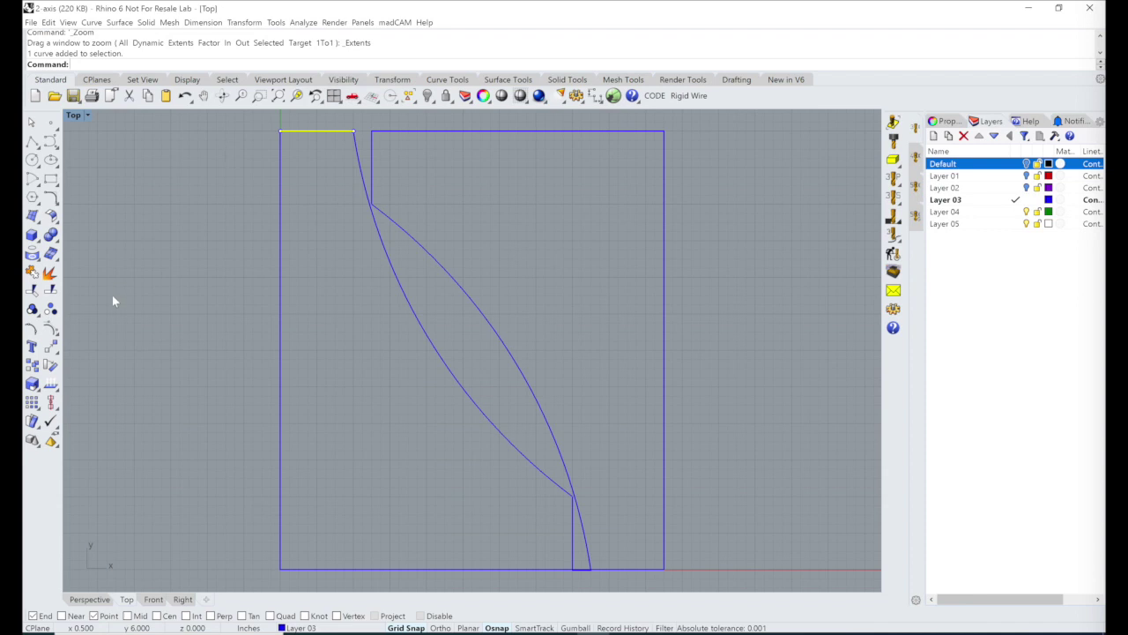
scroll(265, 123, "up", 8)
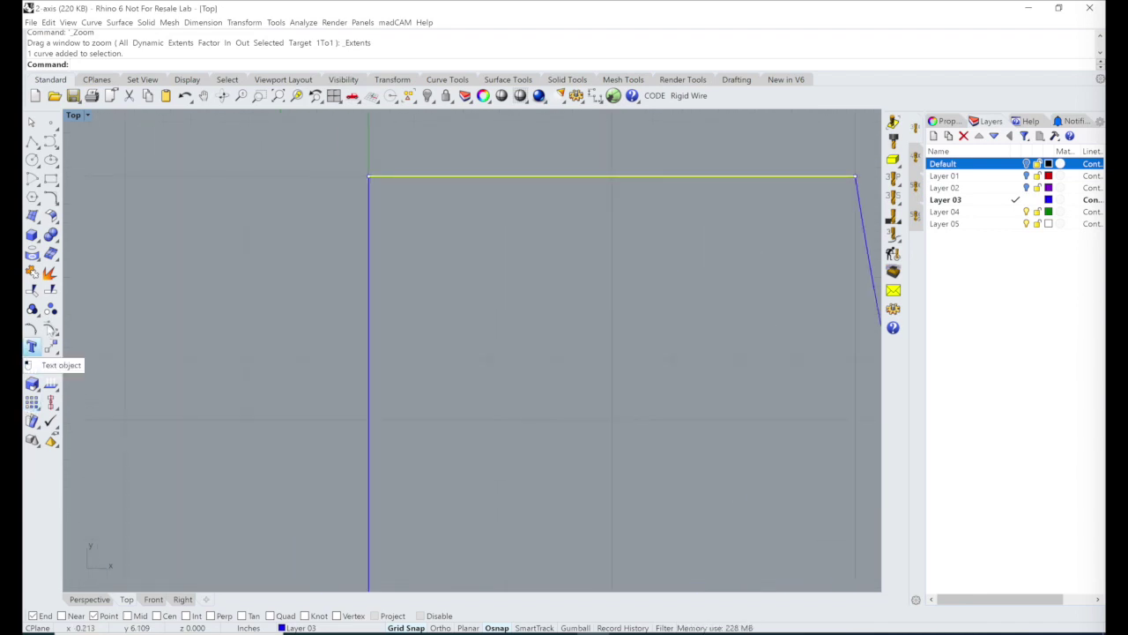
right_click(50, 329)
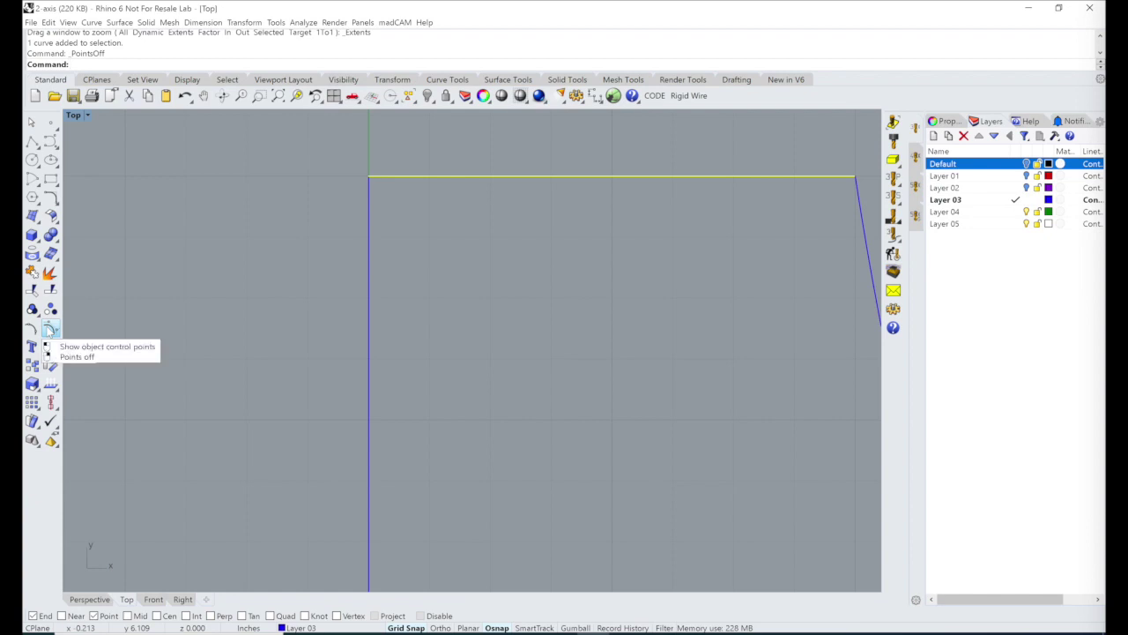
left_click(51, 329)
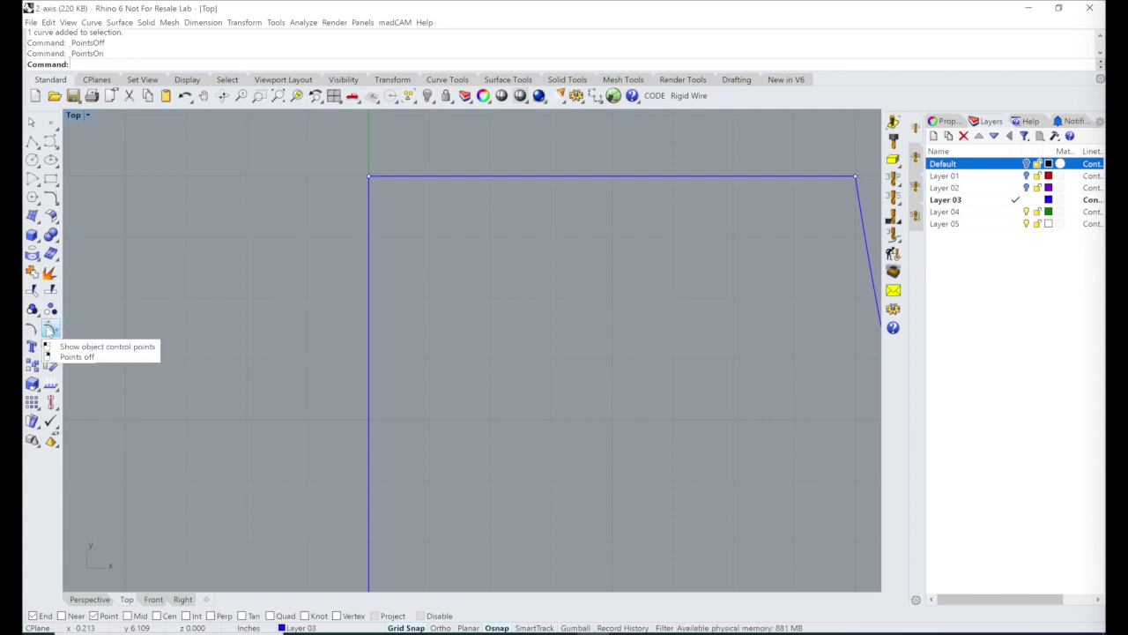
left_click(399, 178)
left_click(369, 177)
left_click_drag(370, 177, 309, 176)
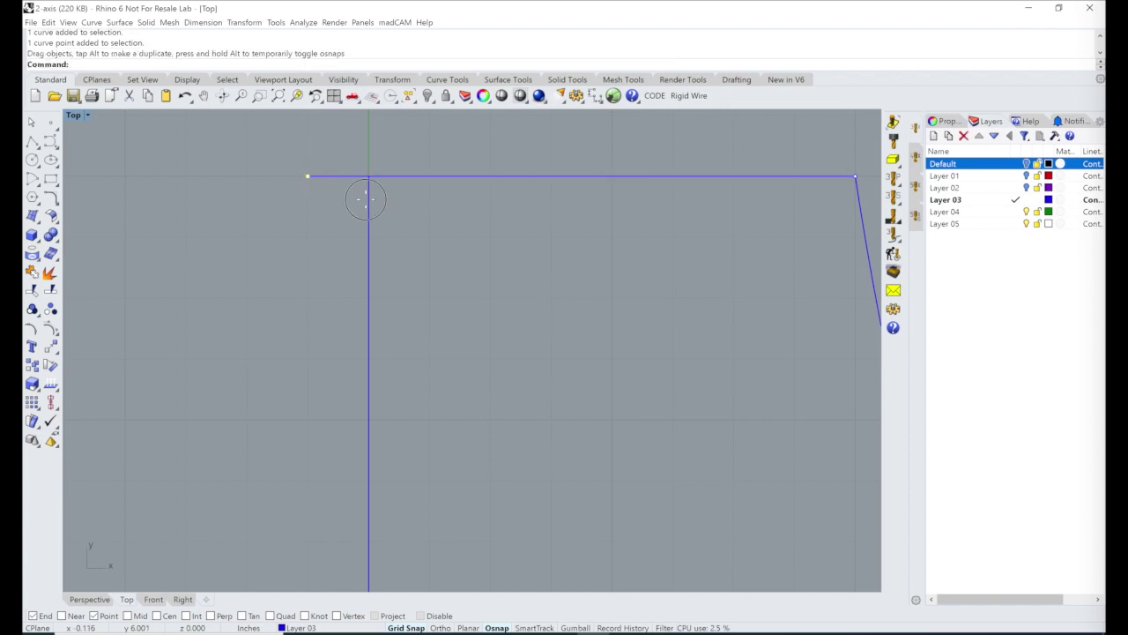
Extend the upper end of the vertical line on the Y axis up to (0, 6.125)
left_click(368, 179)
left_click(367, 176)
left_click(332, 252)
scroll(254, 270, "down", 5)
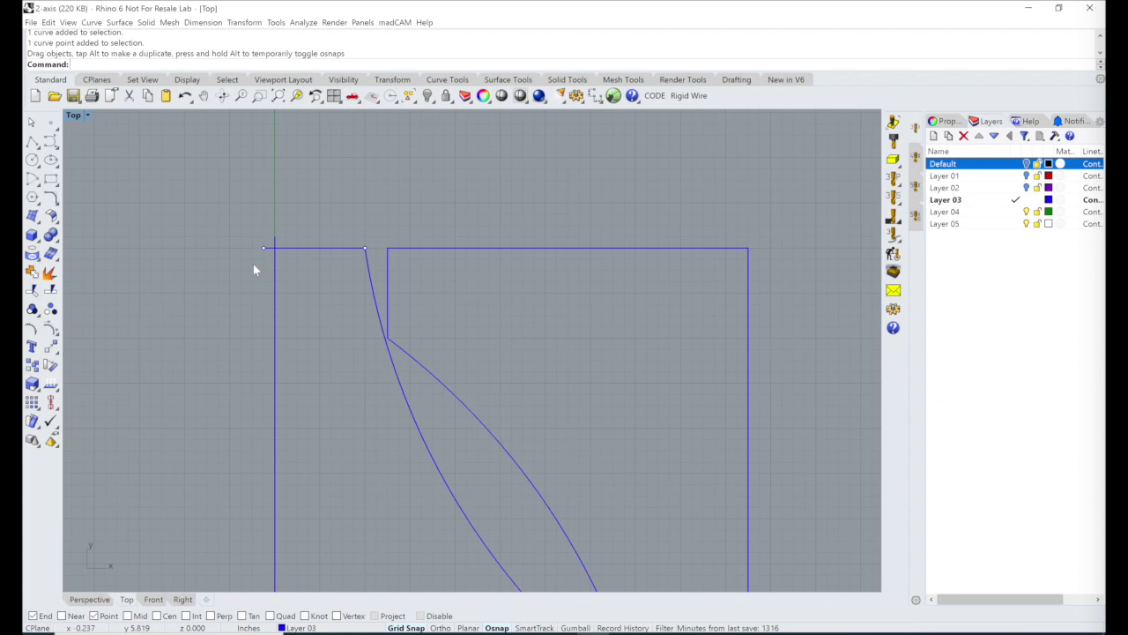
Turn off the control points on the short top line
left_click(294, 252)
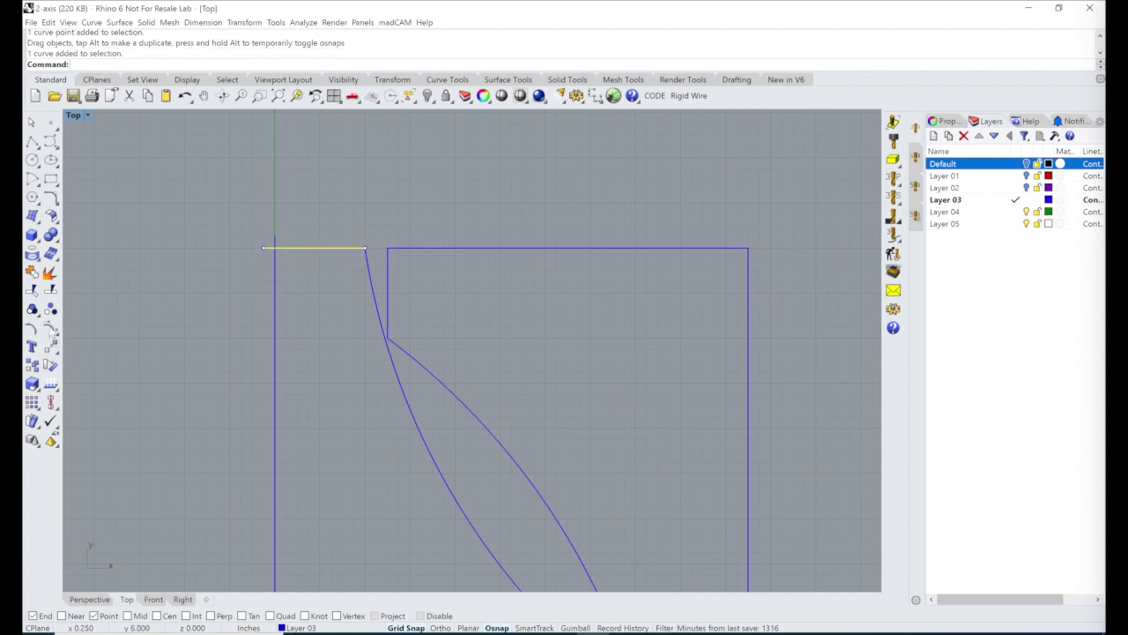
right_click(50, 329)
left_click(310, 250)
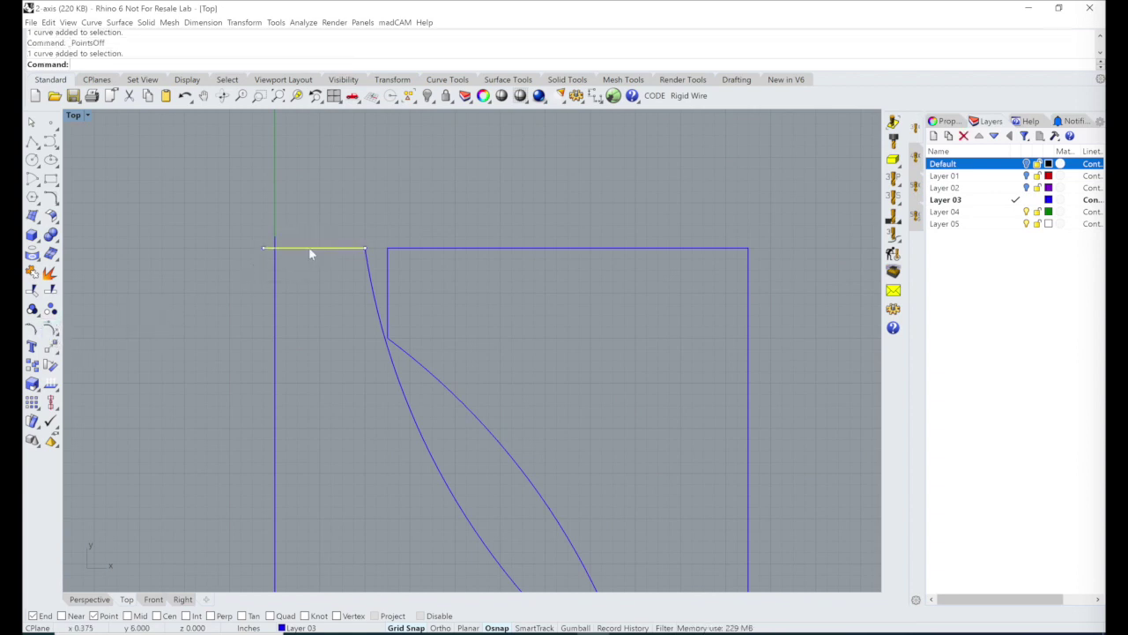
left_click(274, 291)
left_click(215, 305)
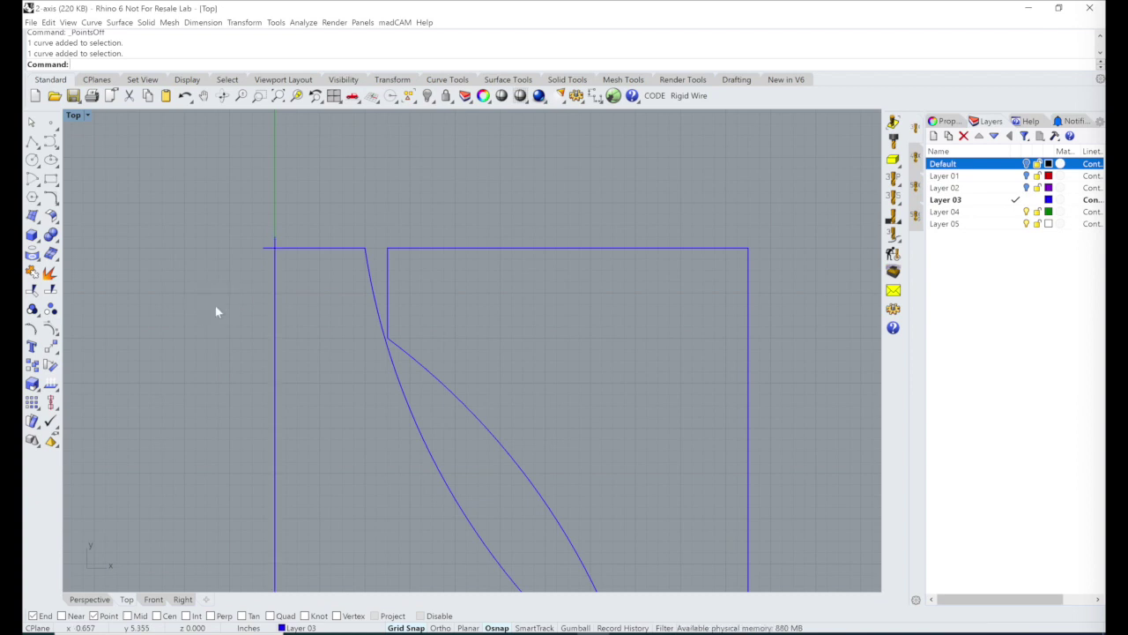
Draw a line above the profiles from (0, 6.125) to (5.25, 6.125), plus a short diagonal from there to (5.375, 6)
scroll(186, 201, "down", 5)
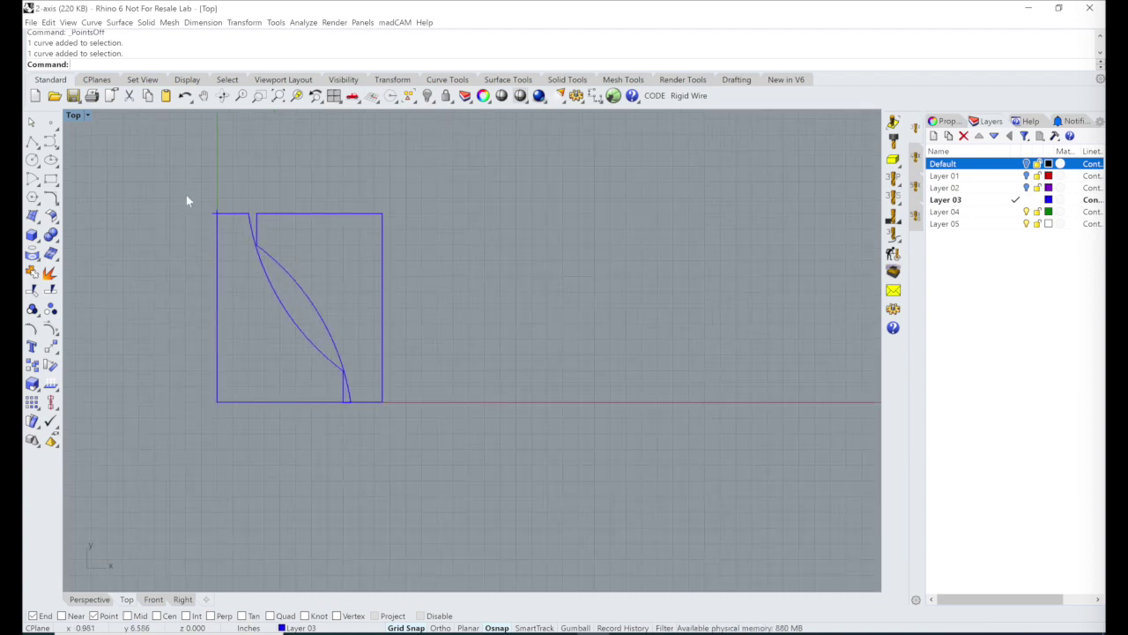
left_click(34, 144)
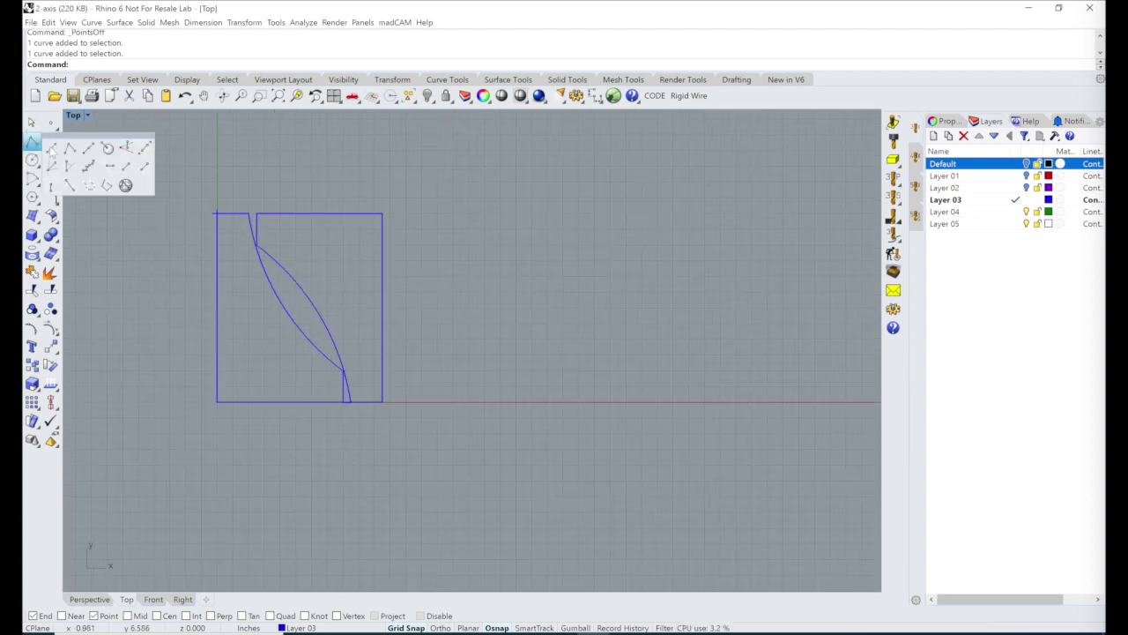
left_click(52, 148)
scroll(217, 212, "up", 5)
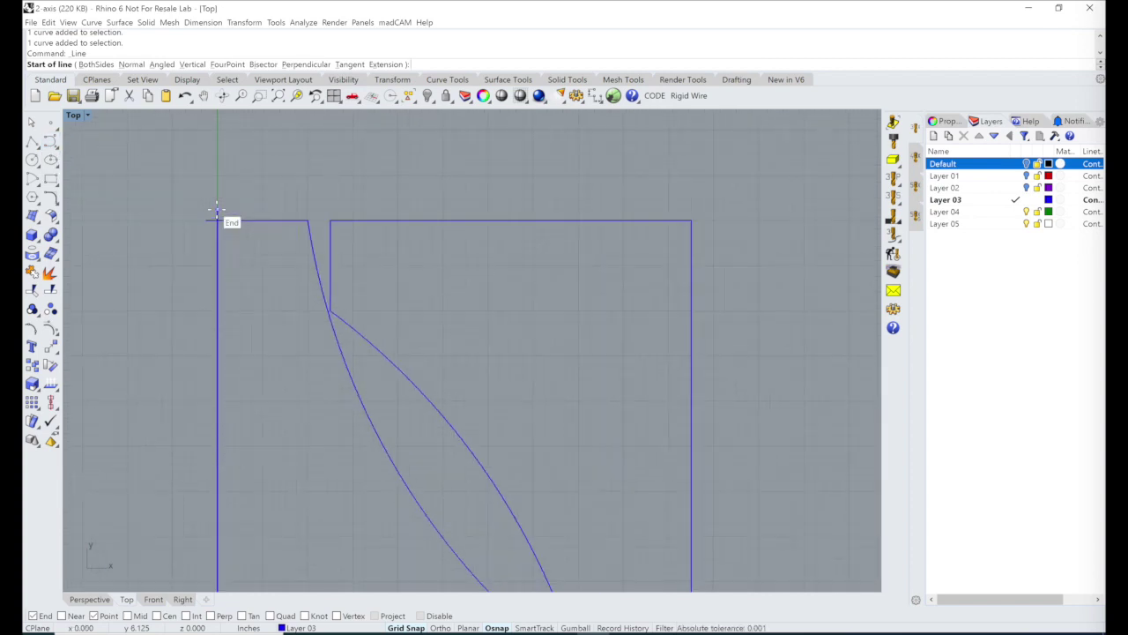
left_click(217, 212)
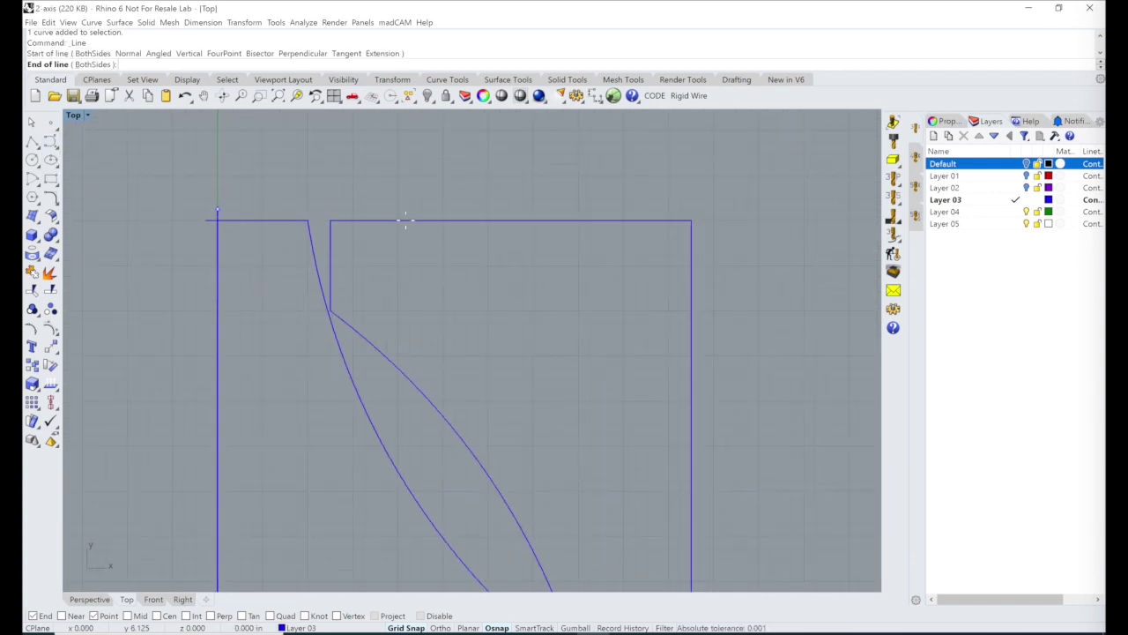
left_click(690, 209)
right_click(691, 209)
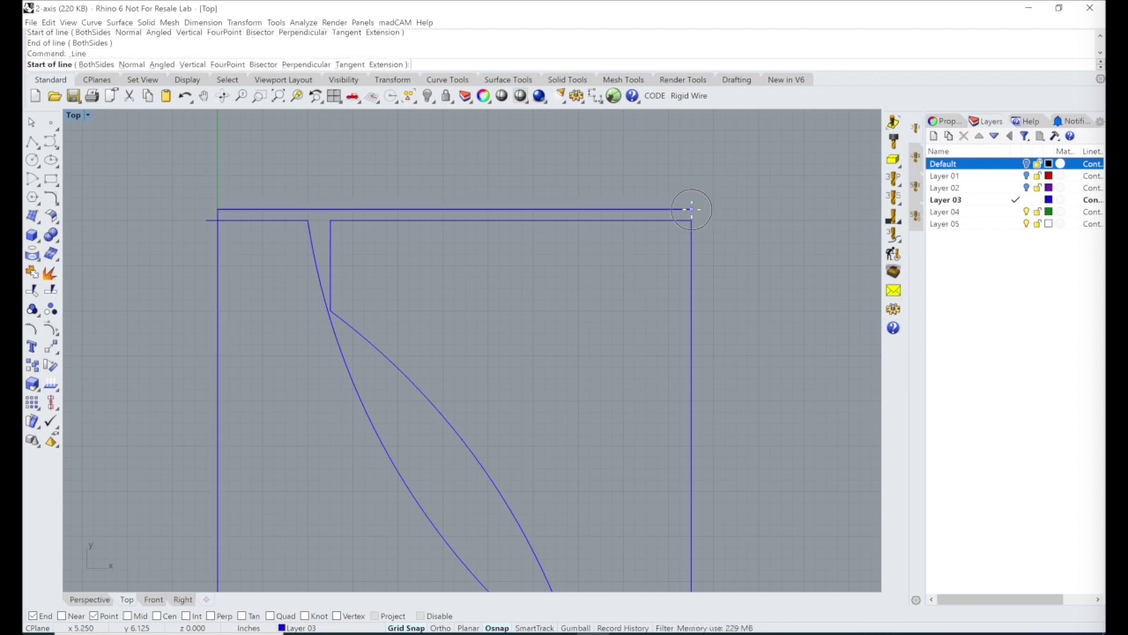
left_click(691, 209)
left_click(703, 222)
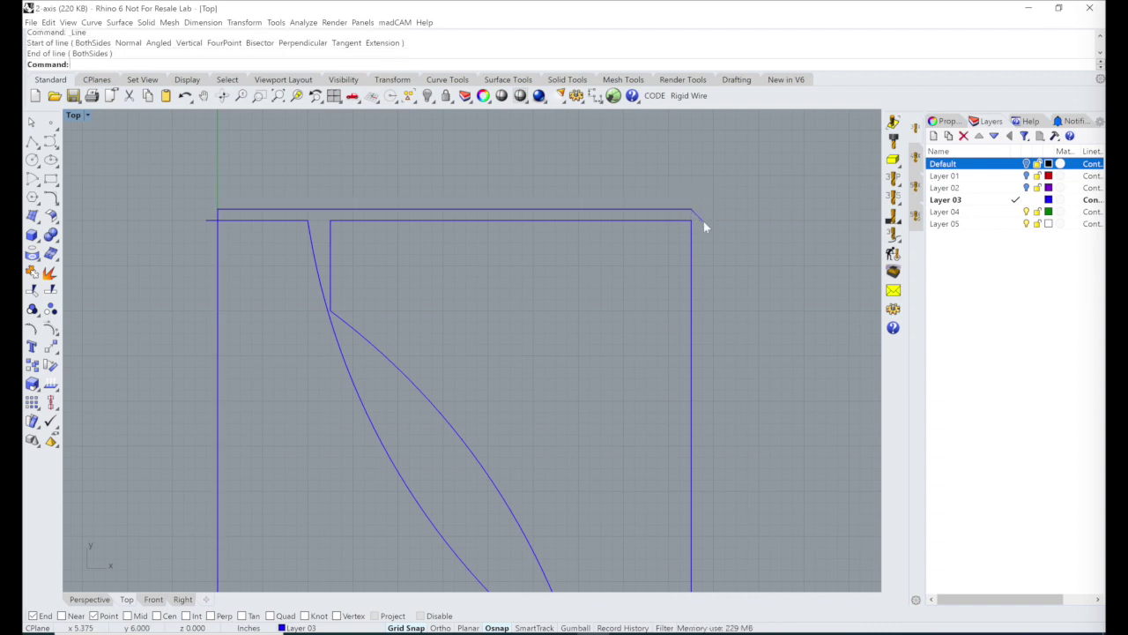
Join all the curves of both nested profiles into a single curve
scroll(633, 269, "down", 6)
right_click_drag(629, 264, 562, 188)
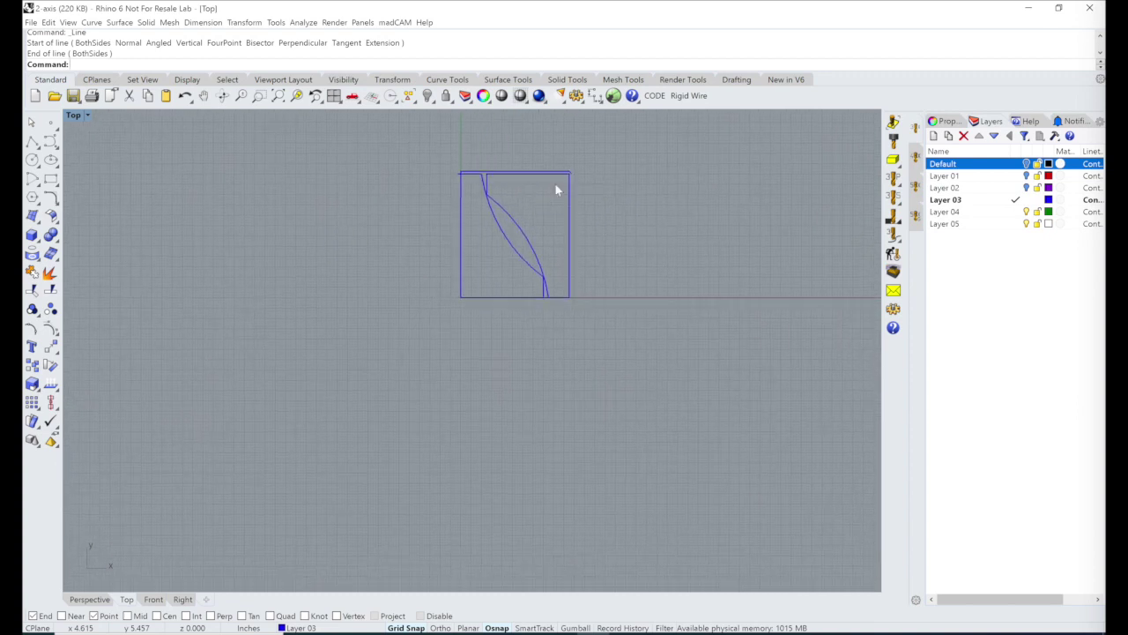
left_click_drag(582, 162, 425, 330)
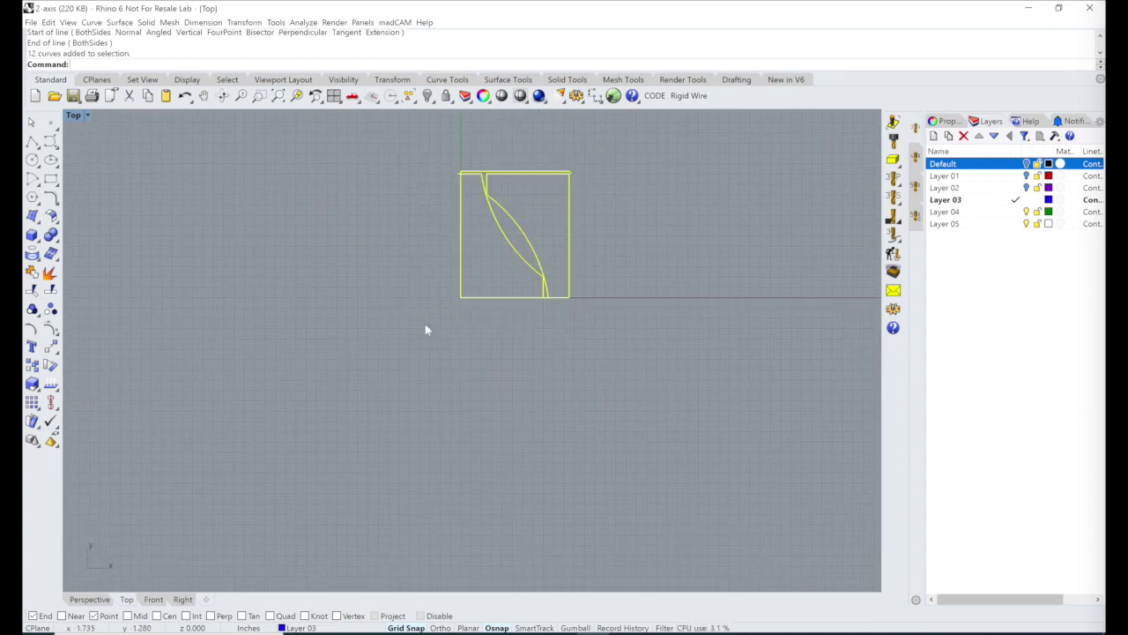
left_click(31, 273)
left_click(293, 245)
left_click(461, 242)
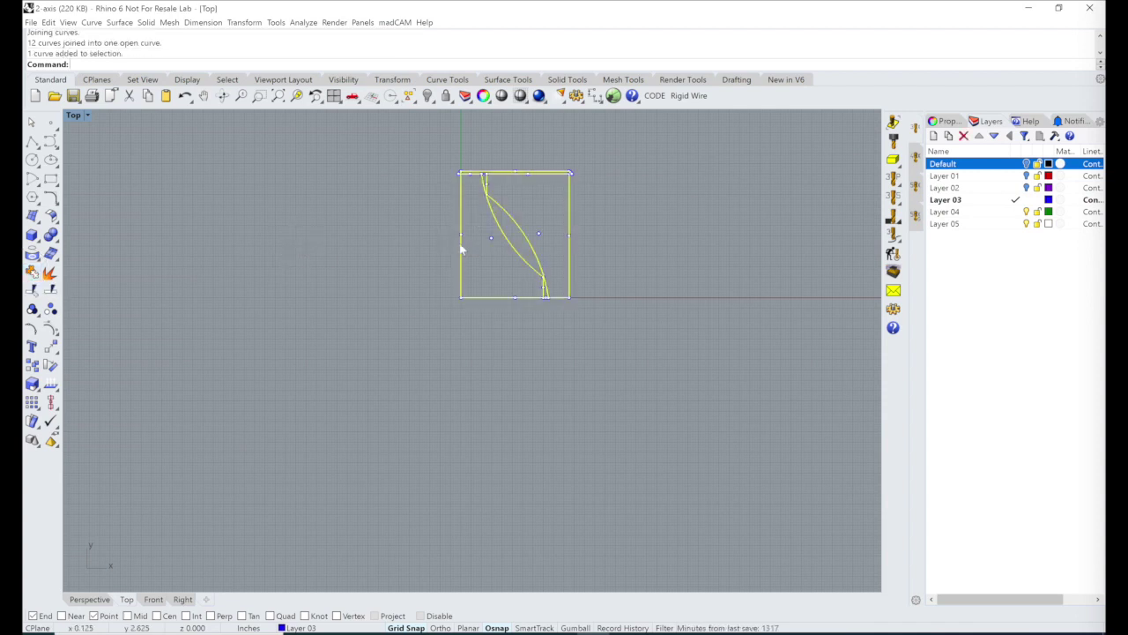
left_click(386, 265)
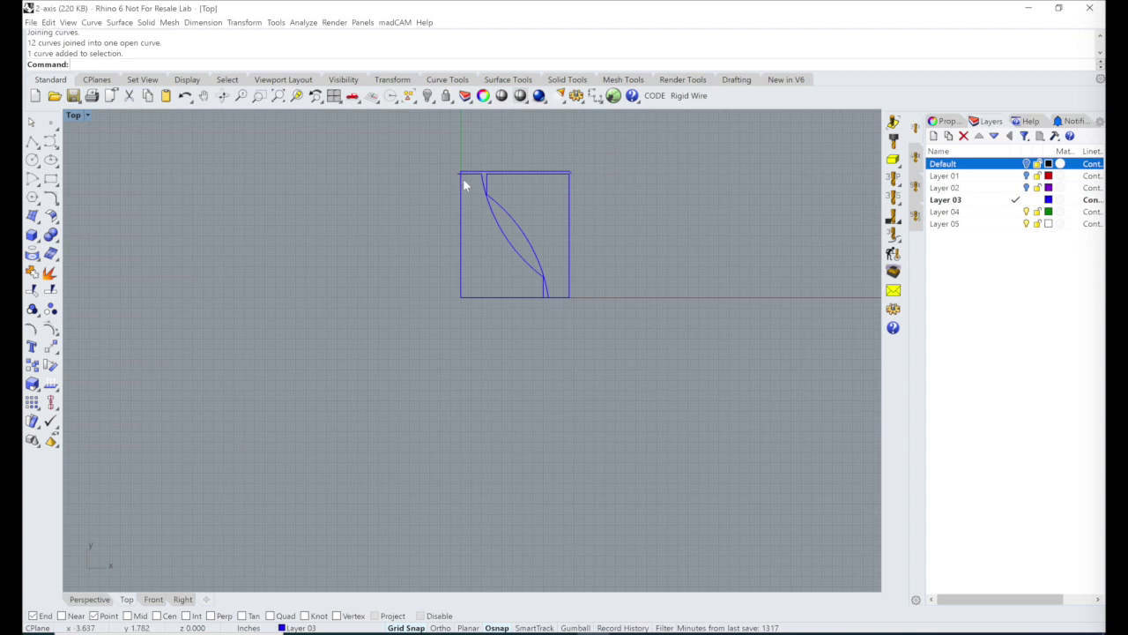
Move the joined profile clear of the origin, about 7.6 inches in negative X and 1.1 inches up in Y
scroll(464, 179, "up", 4)
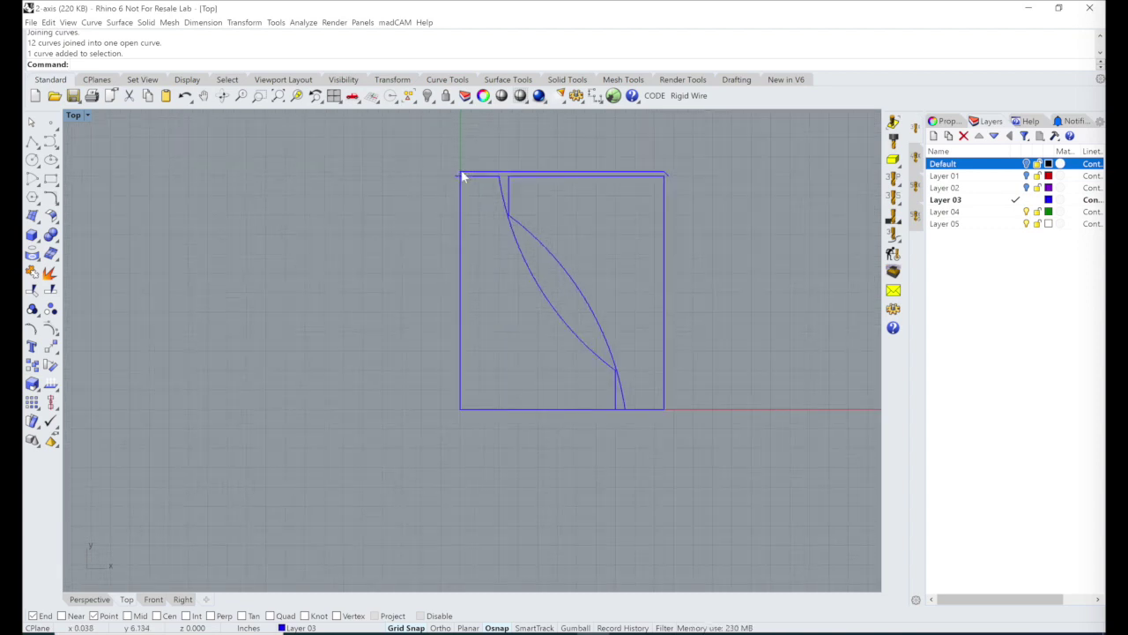
left_click_drag(425, 149, 631, 401)
left_click_drag(581, 342, 286, 297)
scroll(433, 388, "down", 4)
right_click_drag(433, 389, 369, 455)
left_click(349, 329)
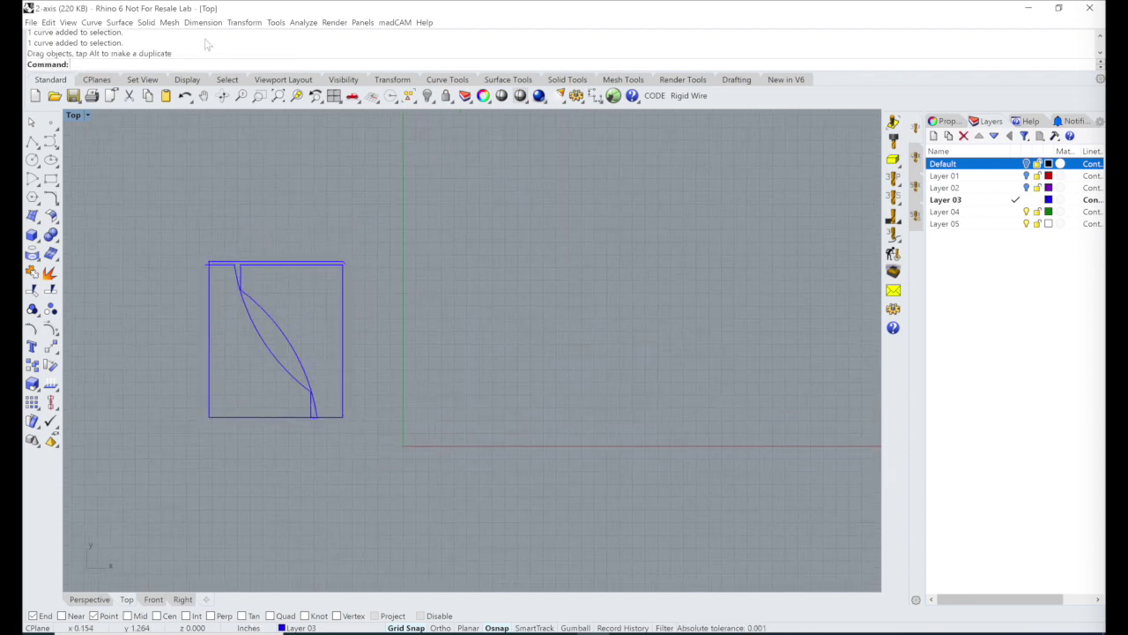
Add a horizontal dimension above the joined profile across its full width, between the outermost tips of its upper edge
left_click(203, 22)
left_click(209, 35)
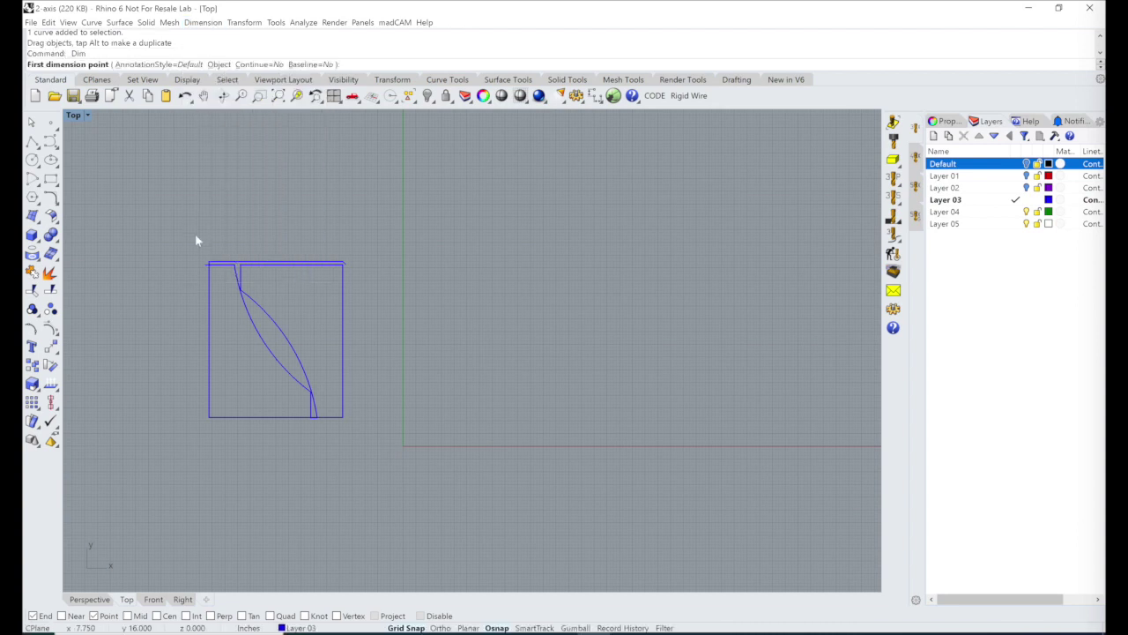
left_click(206, 262)
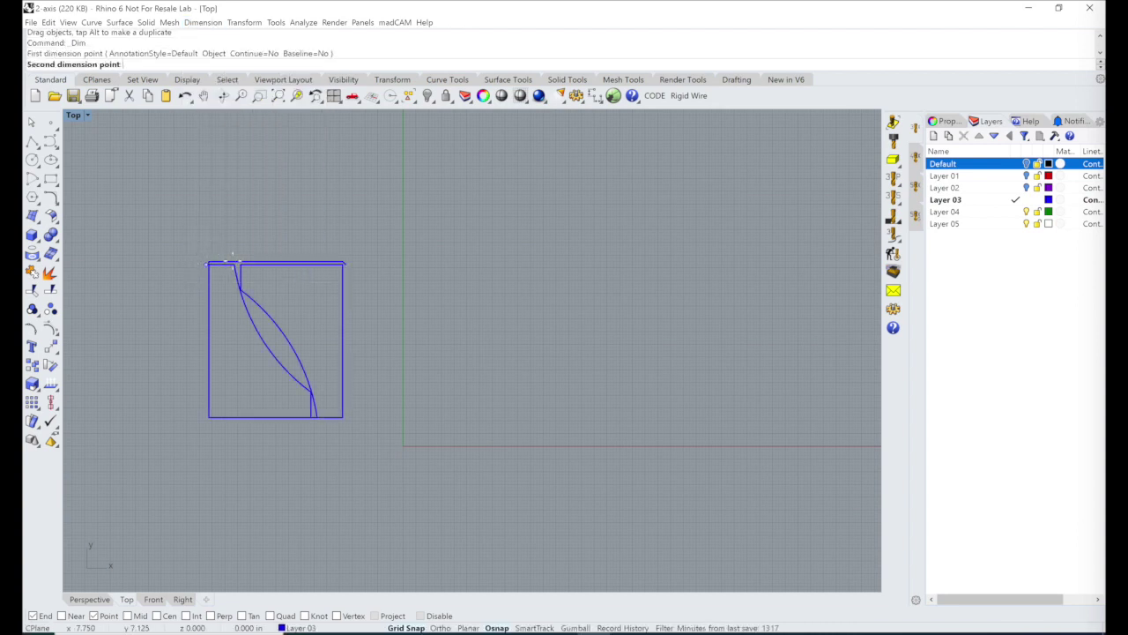
left_click(345, 263)
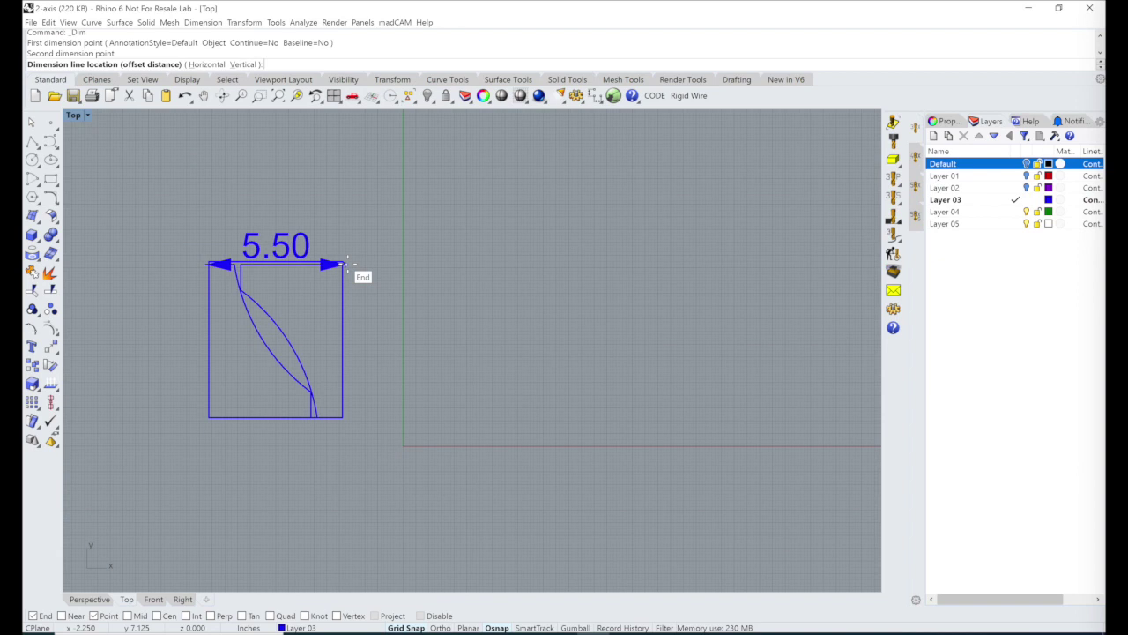
left_click(279, 198)
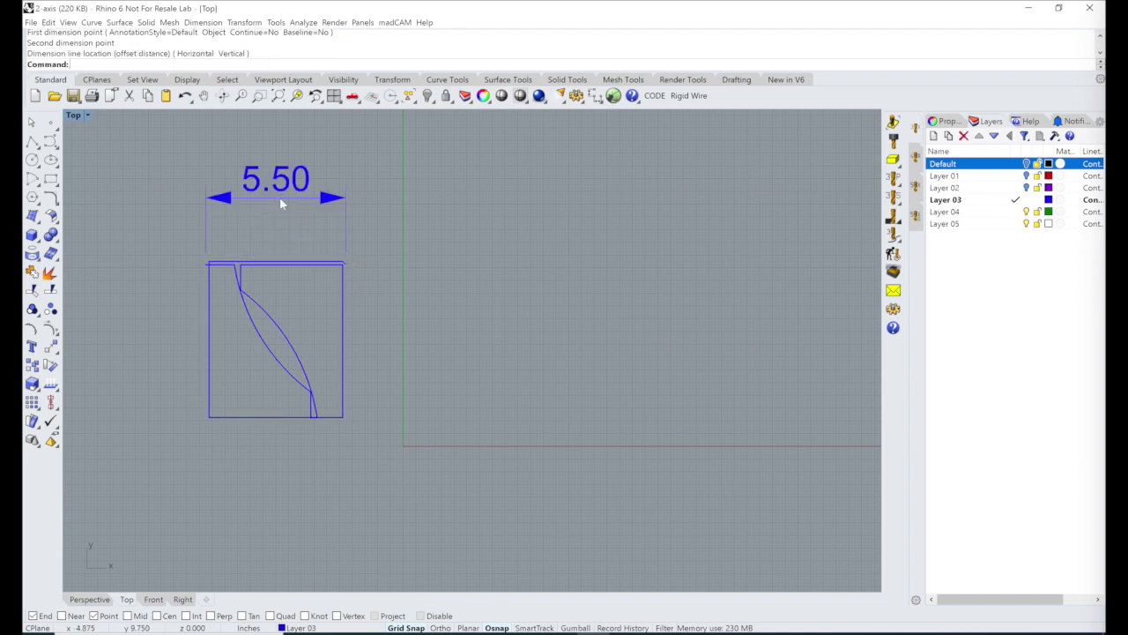
Add a vertical dimension of the joined profile's overall height, from its upper corner to its lower corner, placed outside its long vertical edge
key("Return")
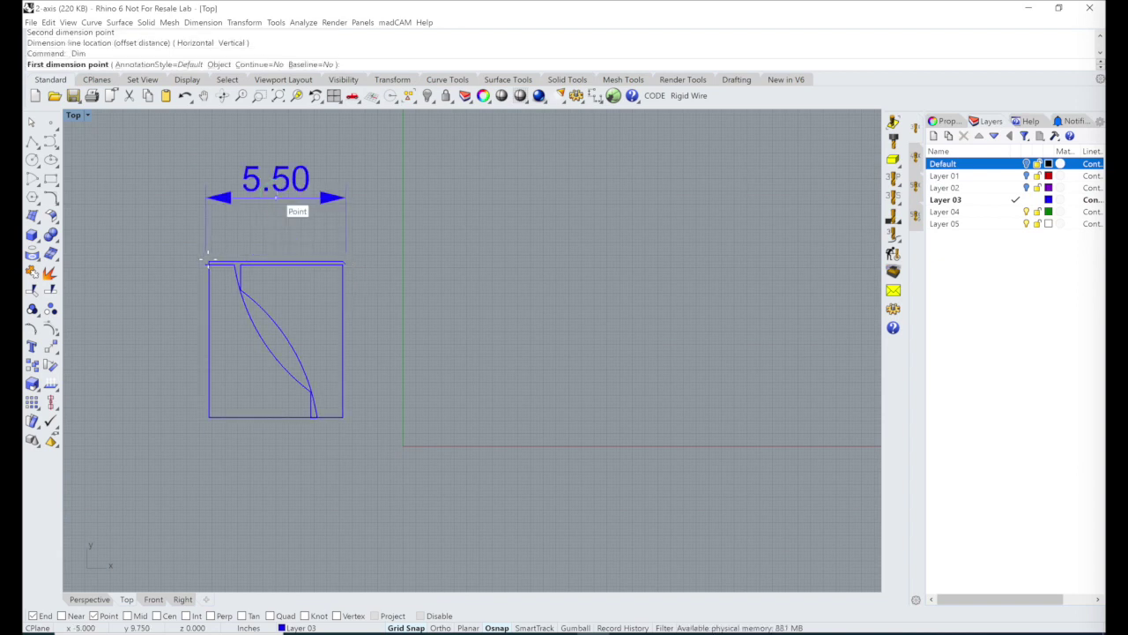
left_click(209, 263)
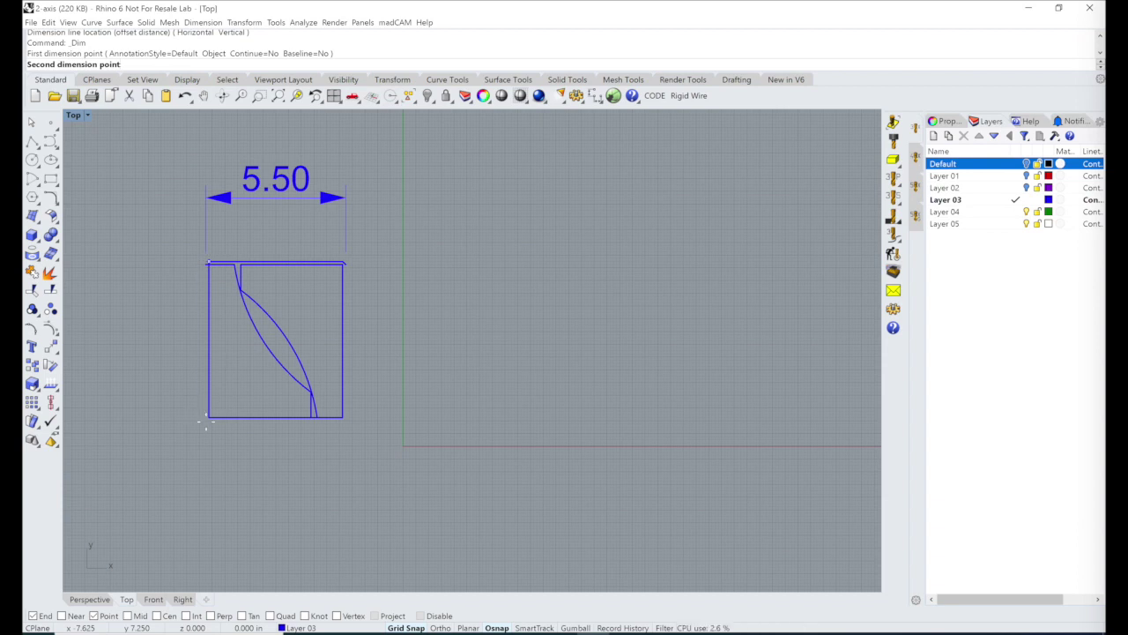
left_click(209, 417)
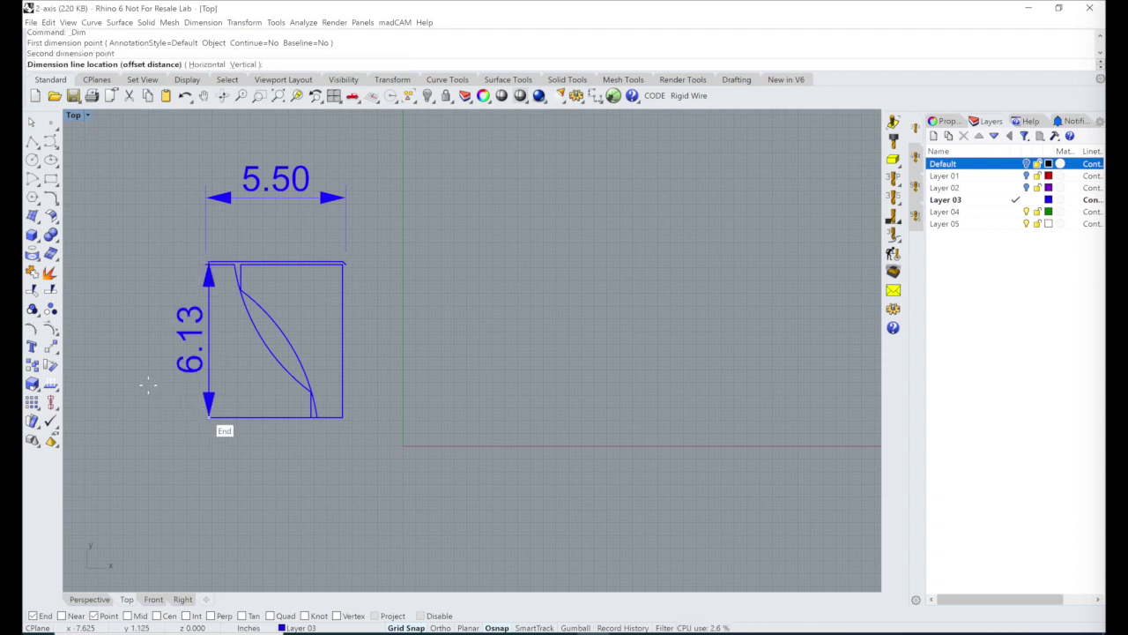
left_click(140, 361)
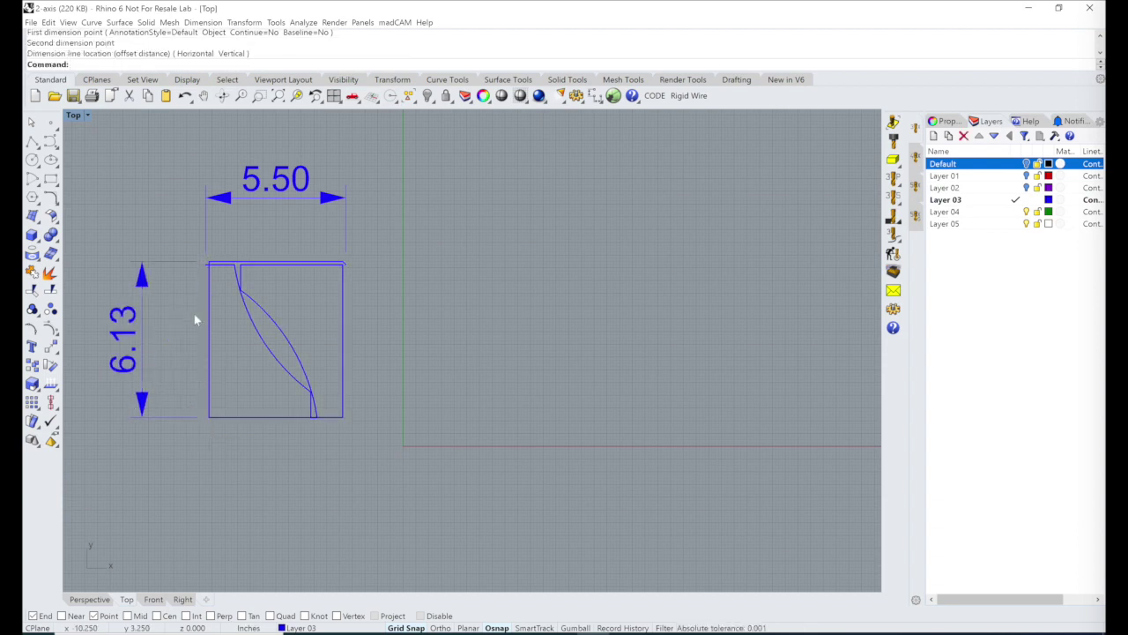
left_click(209, 264)
left_click(388, 322)
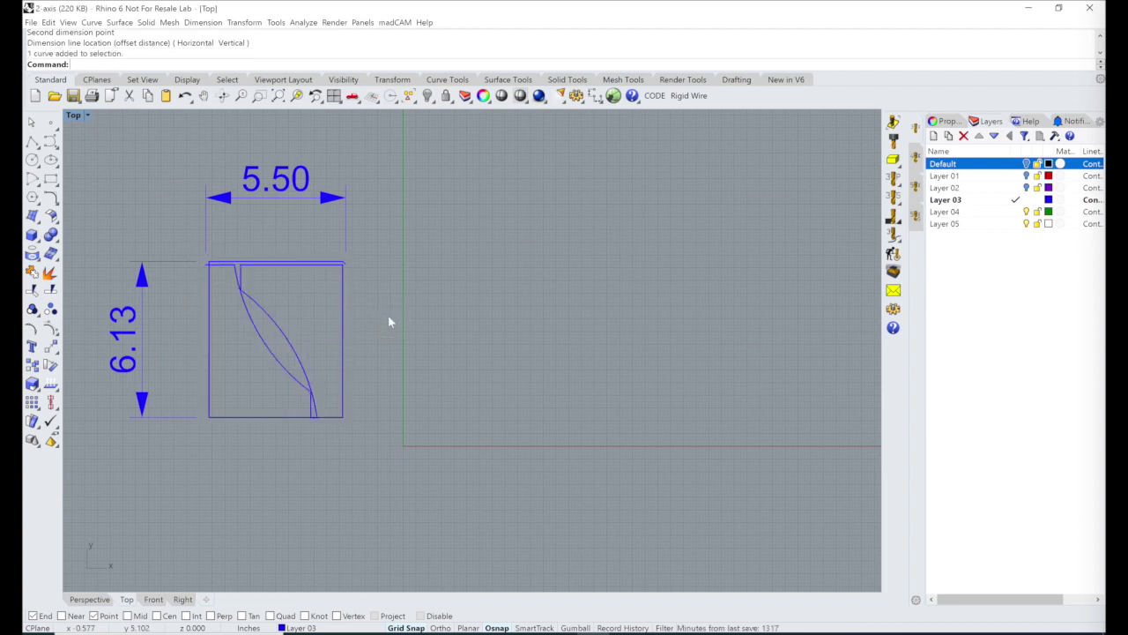
Draw the stock rectangle from the origin 0,0 to the opposite corner at 48,42
left_click(50, 179)
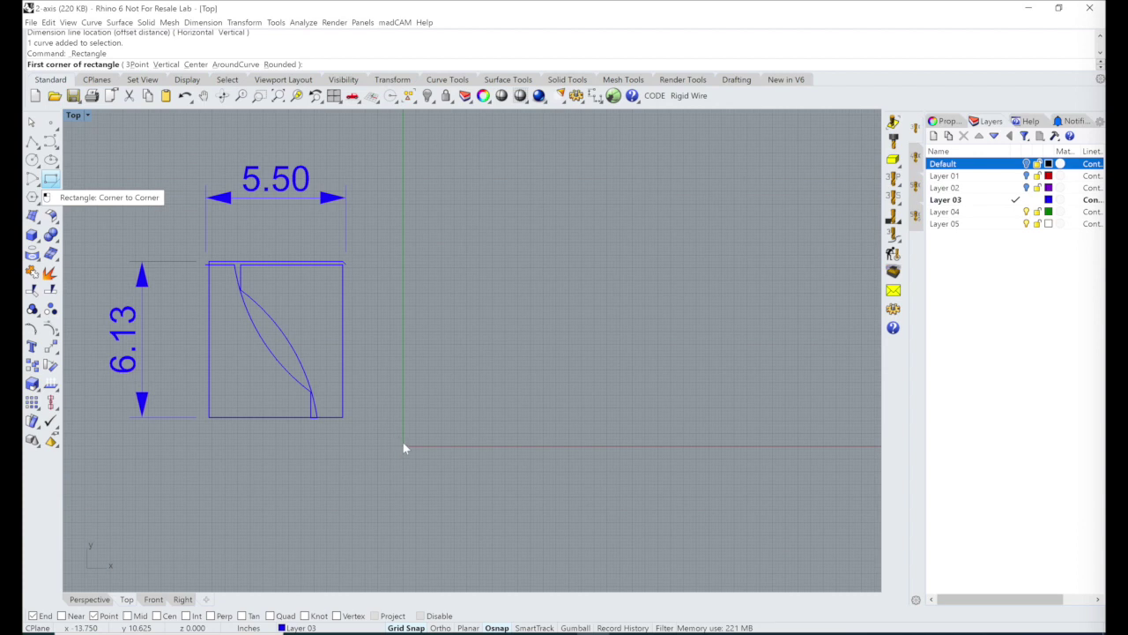
type("0,0")
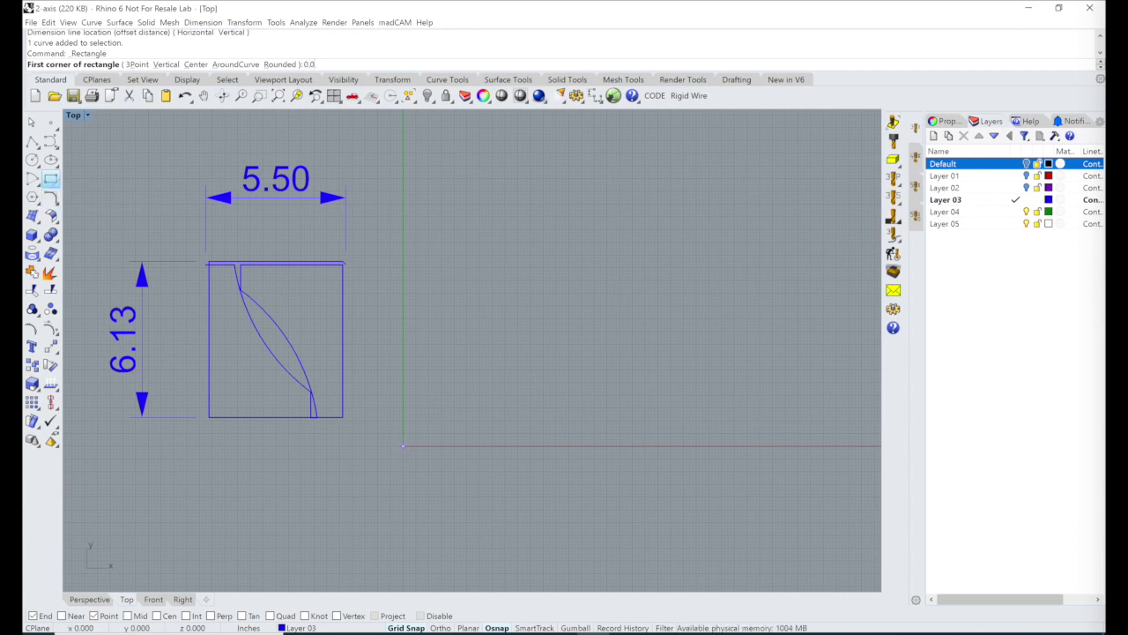
key("Return")
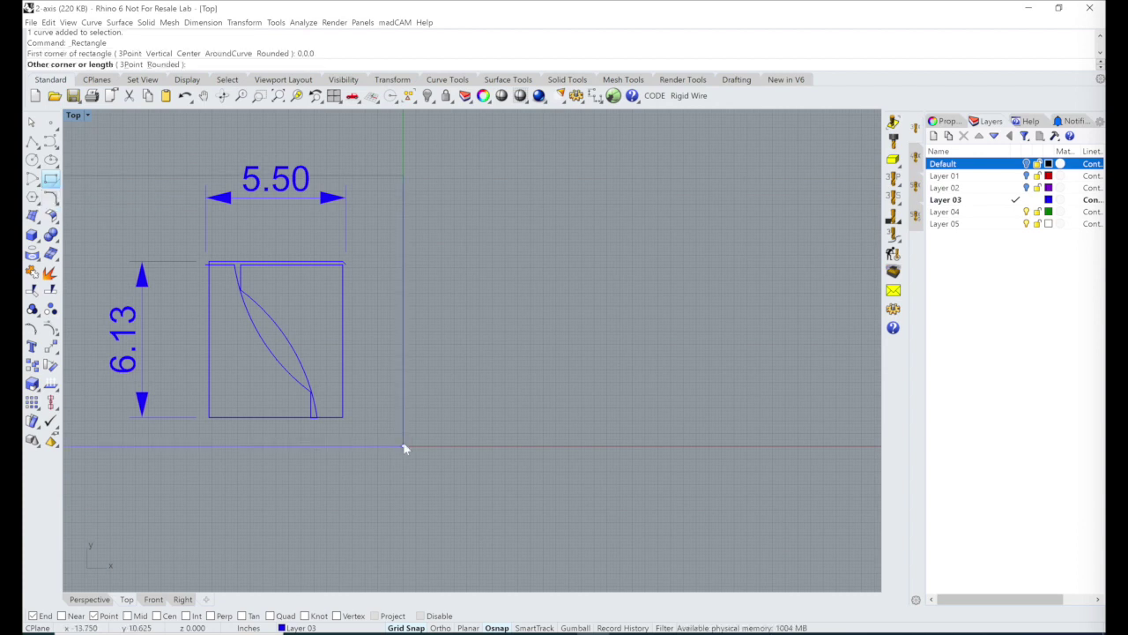
type("4")
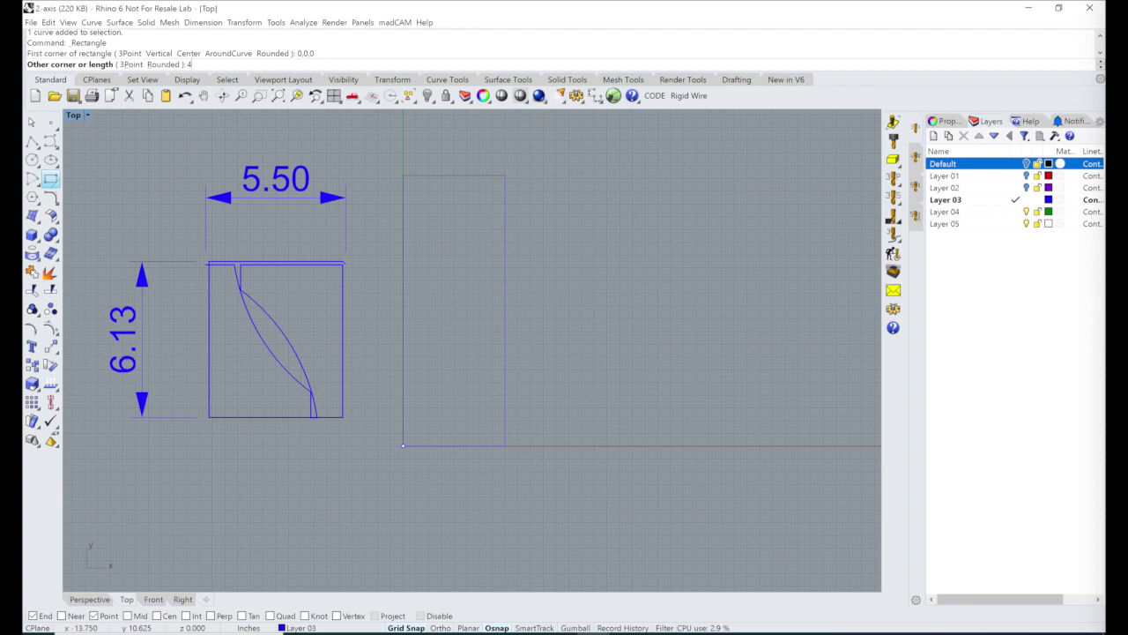
type("8.4")
type("2,0")
key("Return")
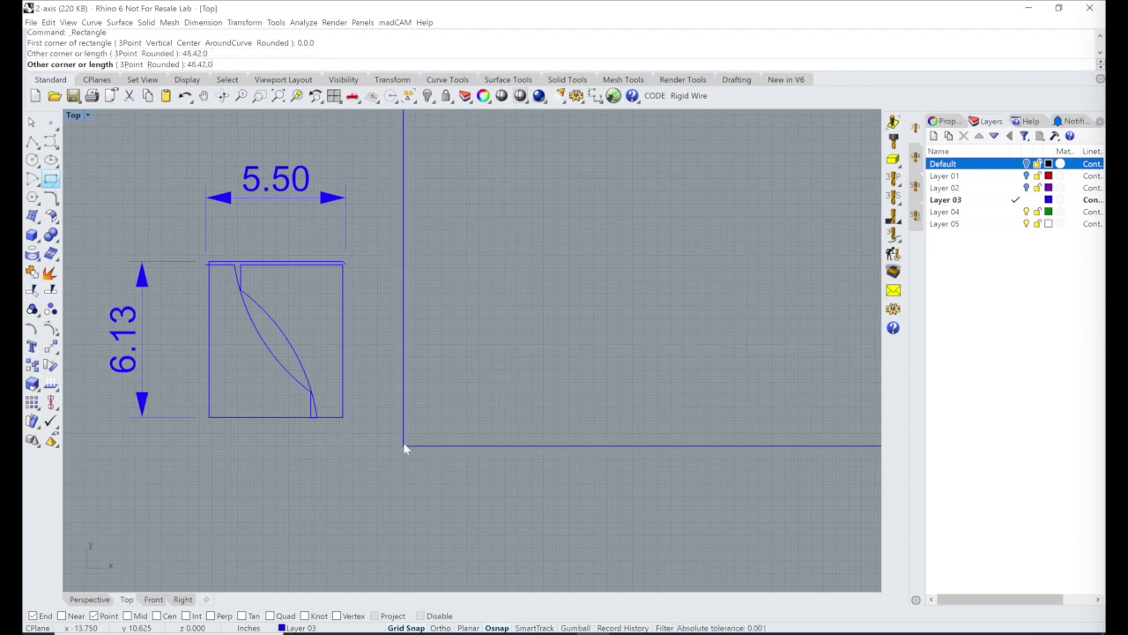
Duplicate the joined profile in place beside the stock rectangle by copying and pasting it
scroll(352, 467, "down", 2)
scroll(352, 467, "down", 3)
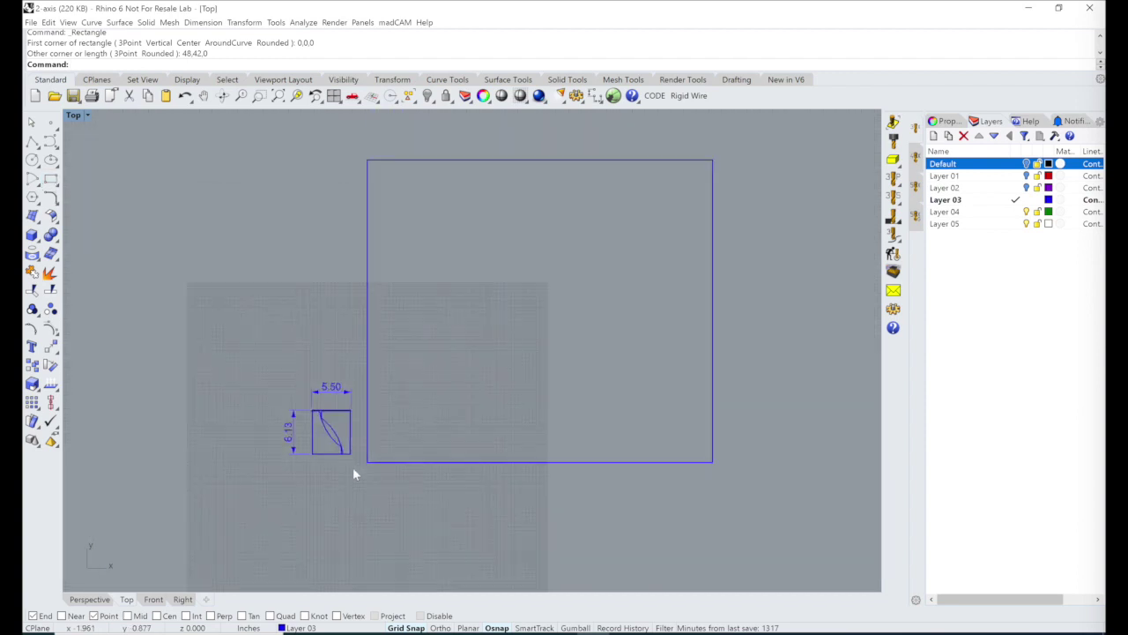
right_click_drag(481, 405, 456, 411)
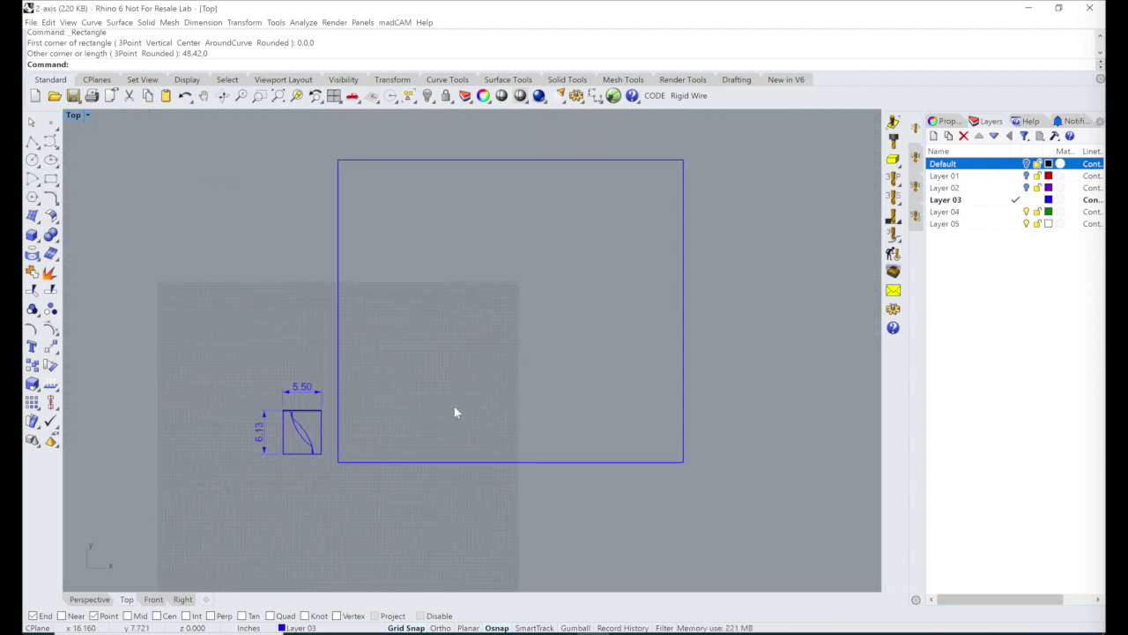
left_click(299, 420)
key("ctrl+z")
left_click(50, 346)
scroll(265, 420, "up", 3)
key("ctrl+c")
key("ctrl+v")
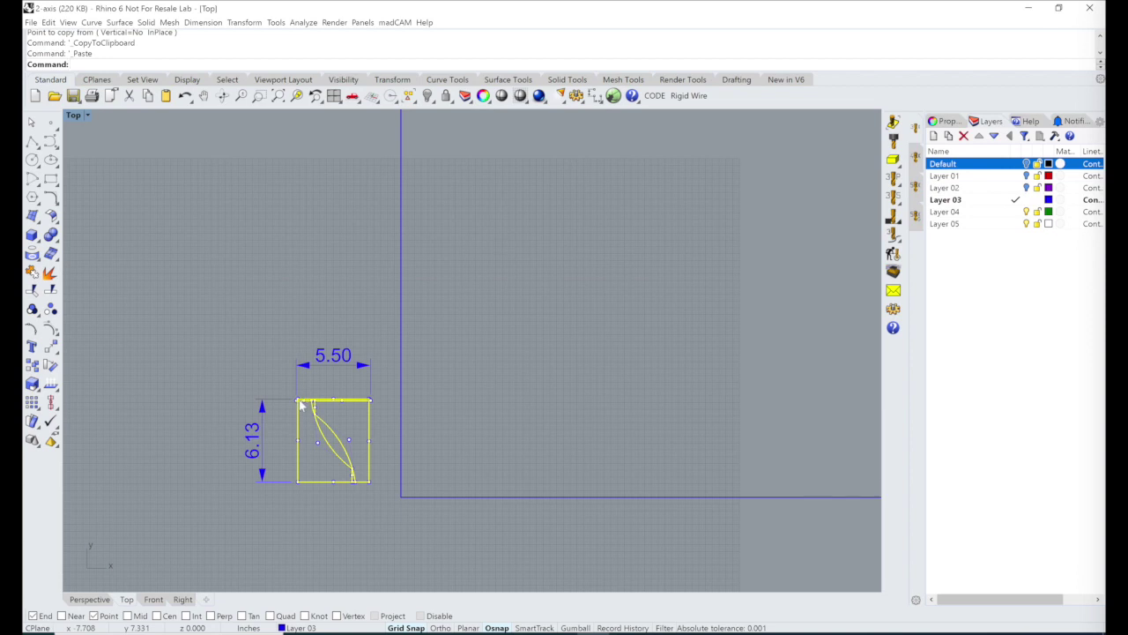
Move the copy into the stock's upper-left corner, placing its upper-left tip at about X 0.125, Y 41.5
left_click(51, 345)
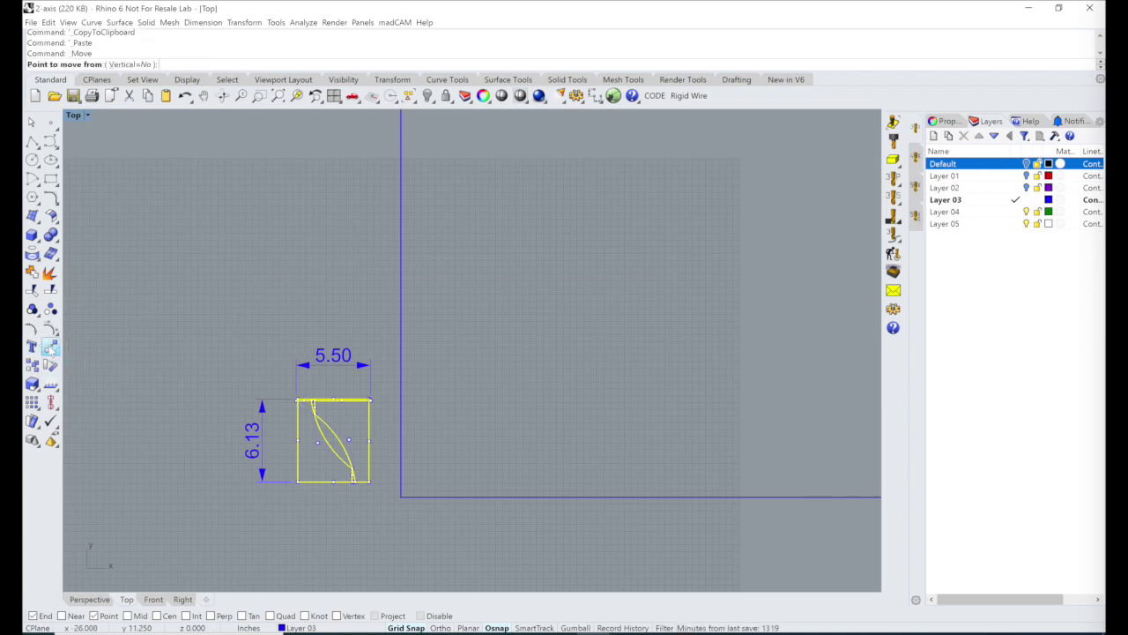
left_click(298, 400)
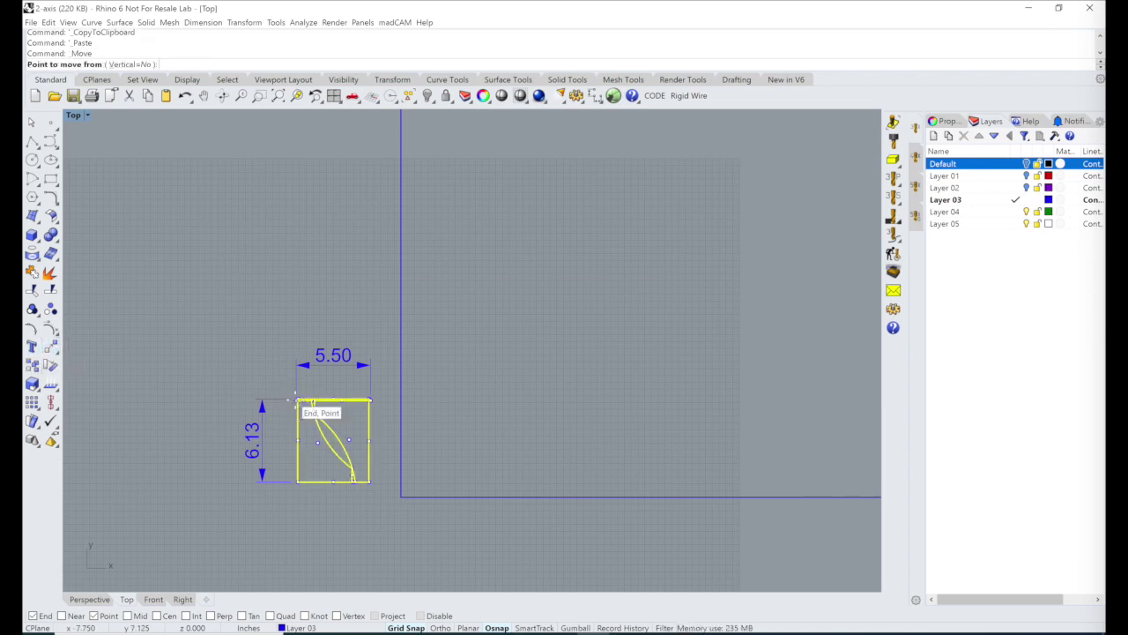
left_click(432, 150)
right_click_drag(432, 150, 391, 358)
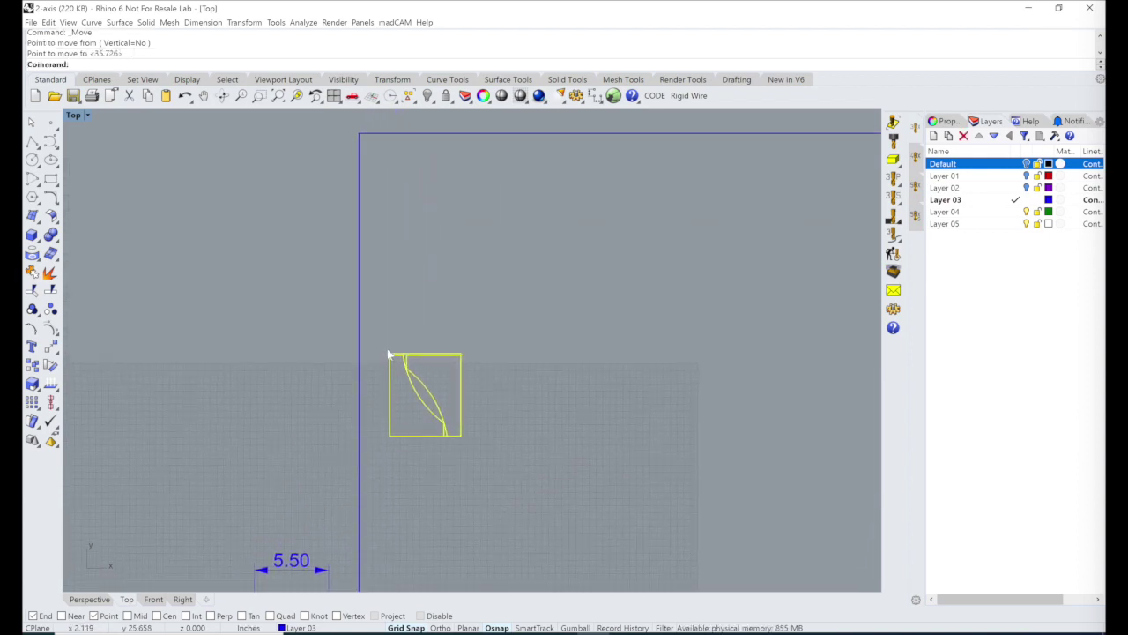
right_click(385, 349)
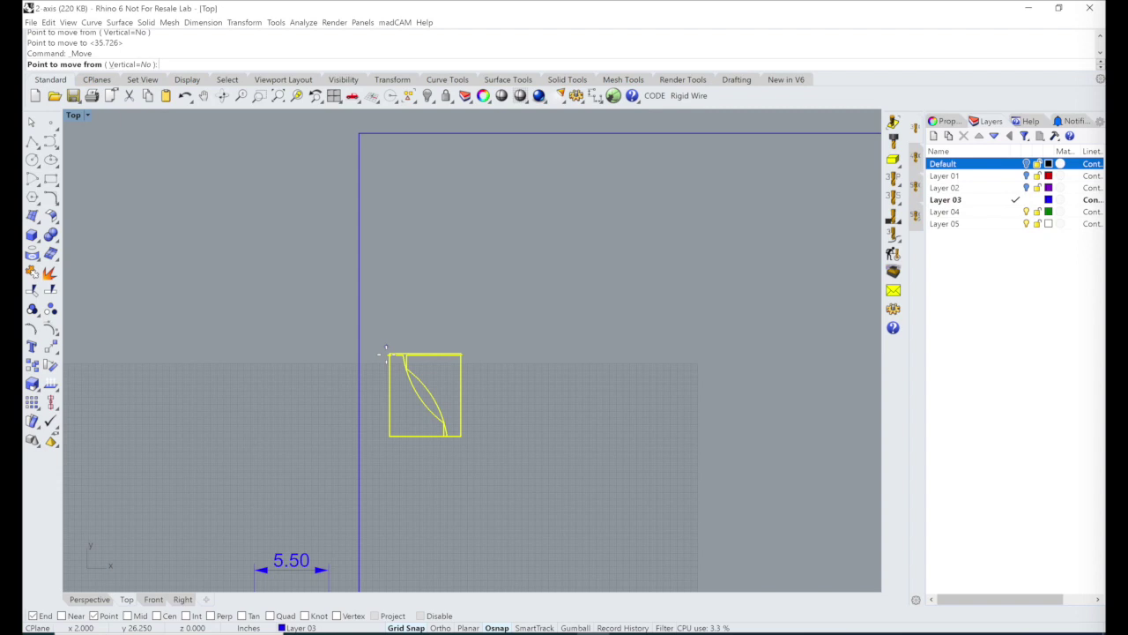
left_click(387, 350)
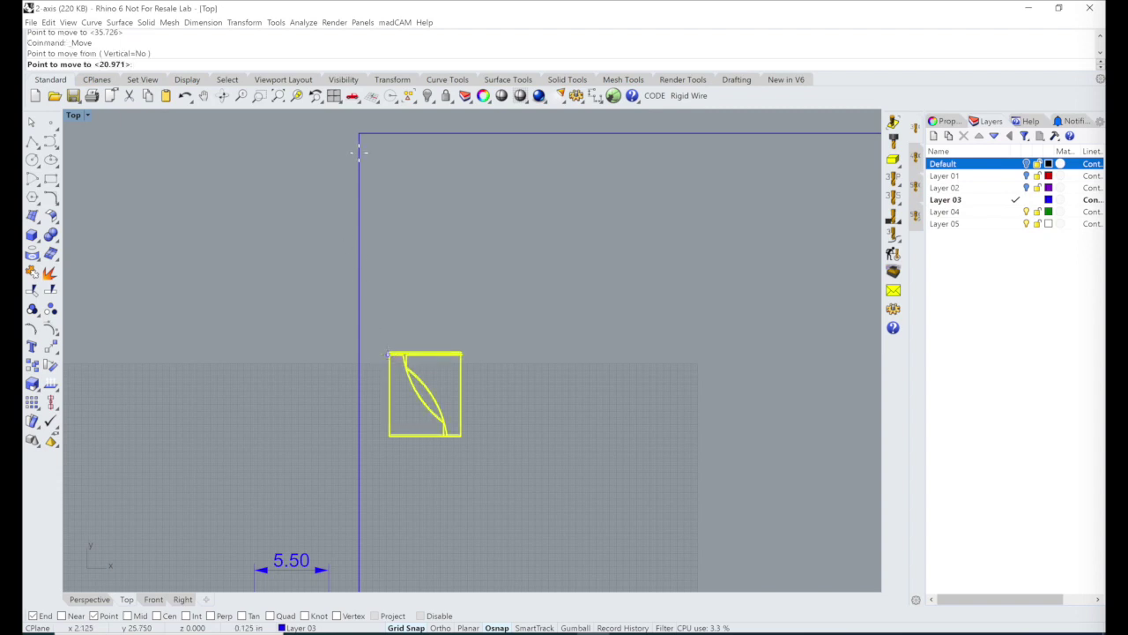
left_click(364, 141)
scroll(361, 146, "up", 5)
right_click_drag(361, 145, 325, 307)
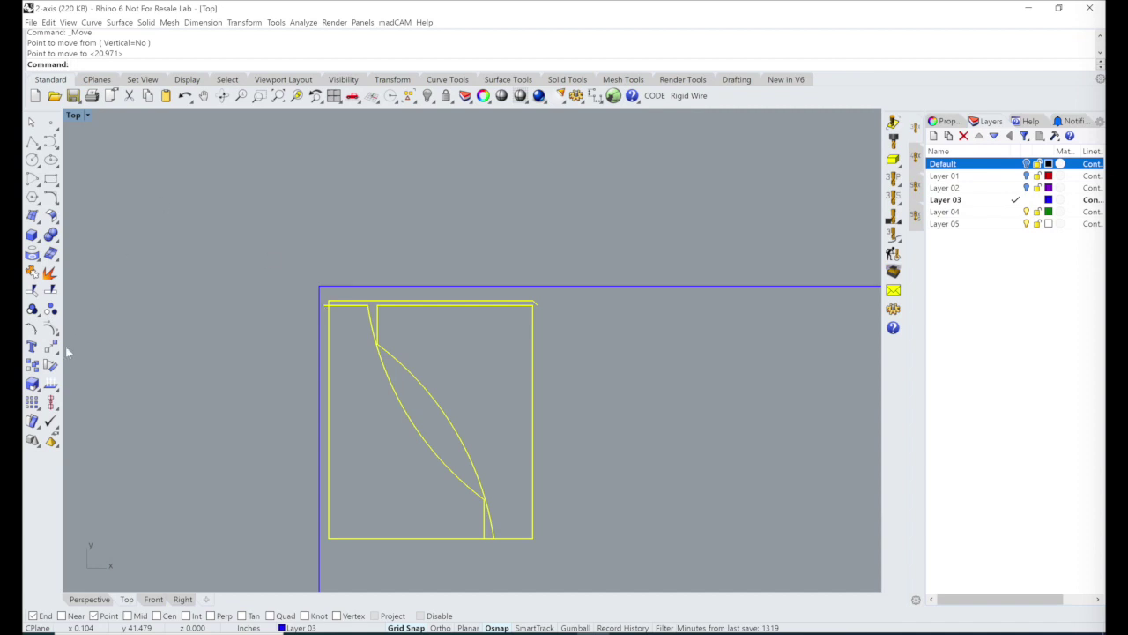
Array the profile copy rectangularly with 8 in X, 1 in Y and 1 in Z, using an X spacing of 5.5 inches
left_click(33, 404)
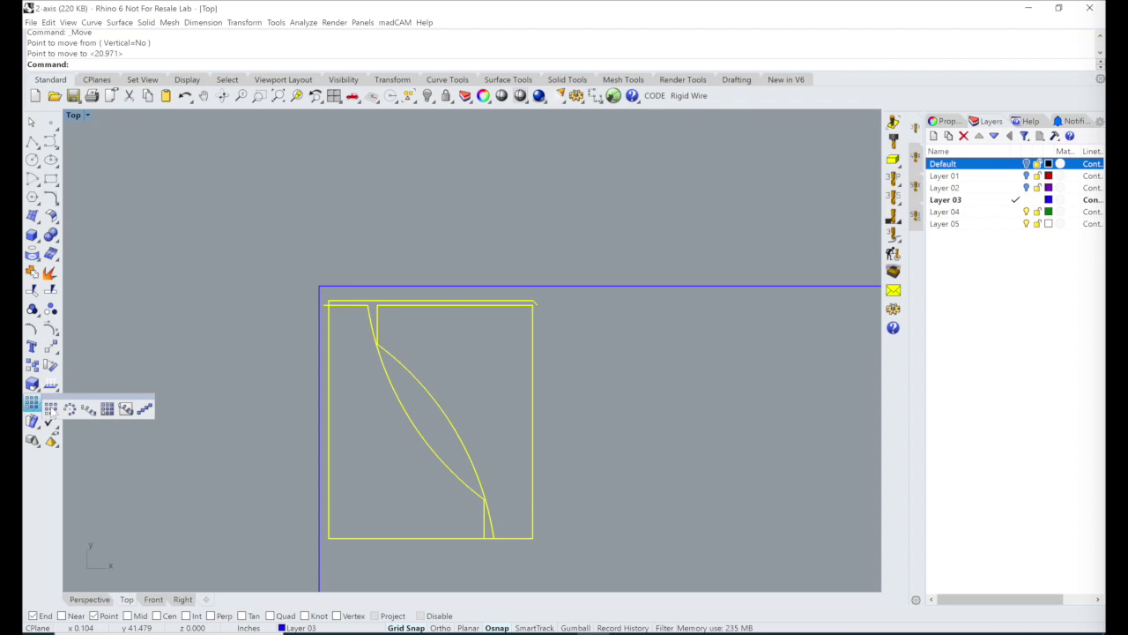
left_click(50, 408)
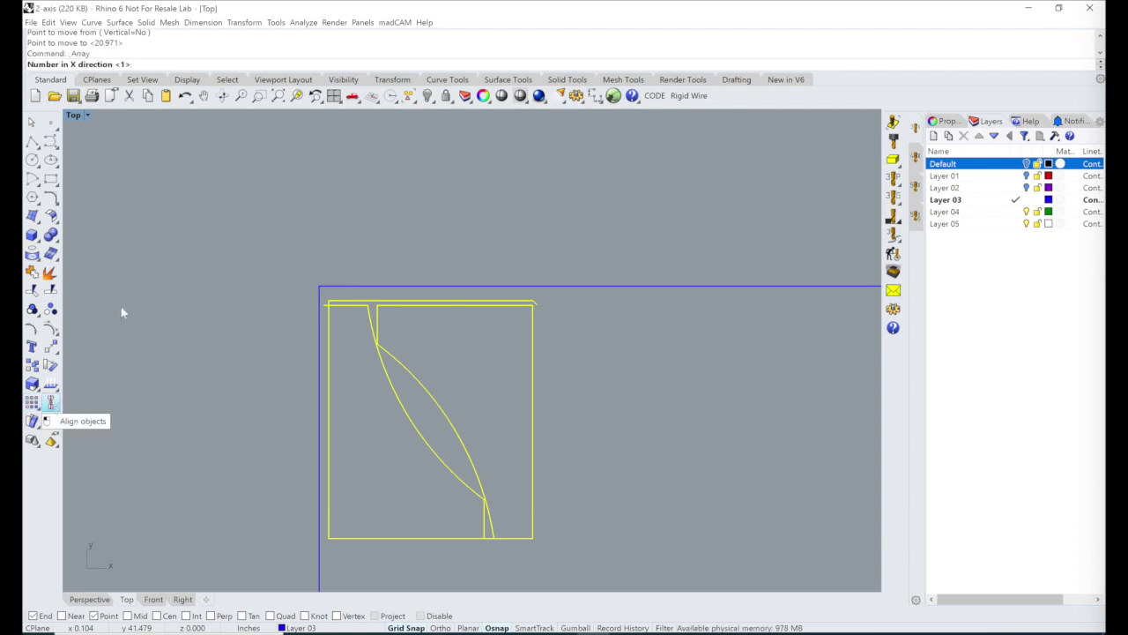
type("8")
key("Return")
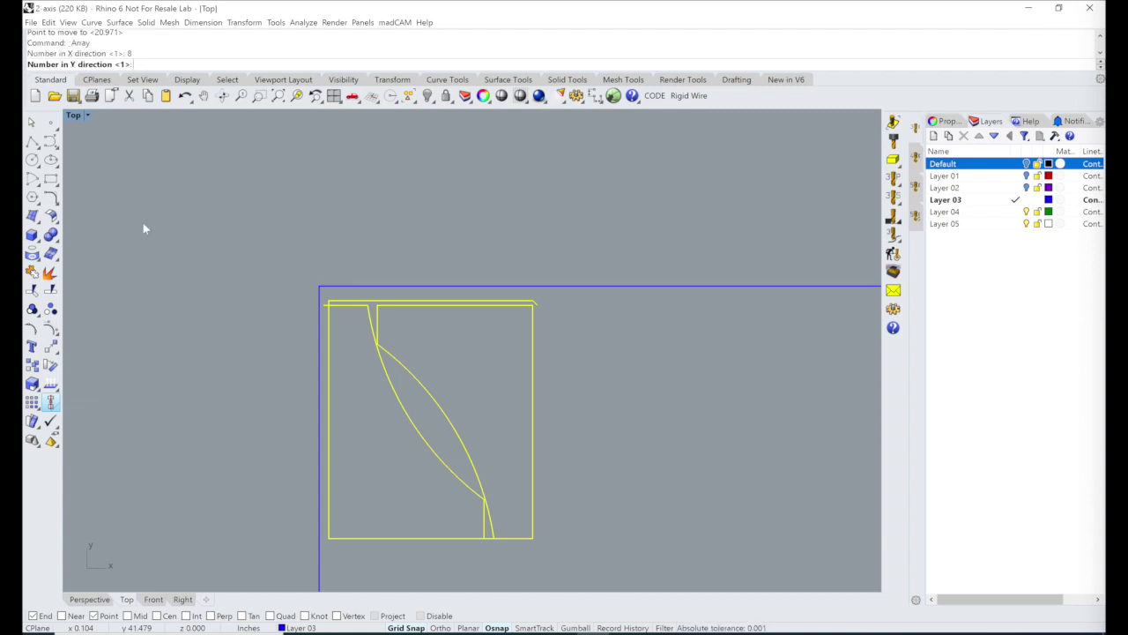
type("1")
key("Return")
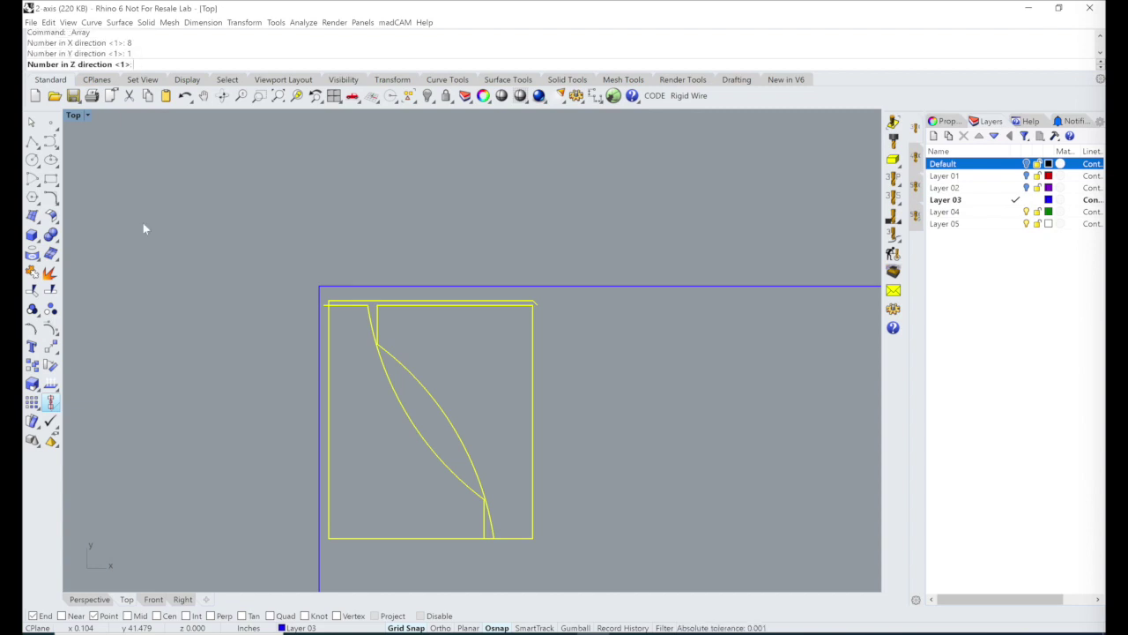
key("Return")
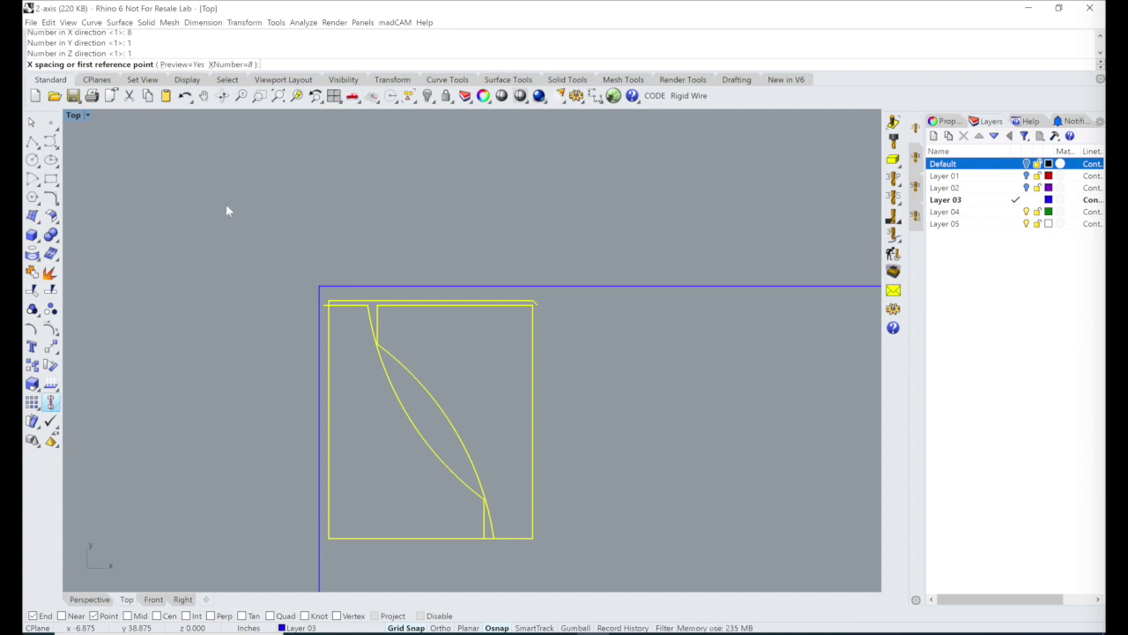
type("5.5")
key("Return")
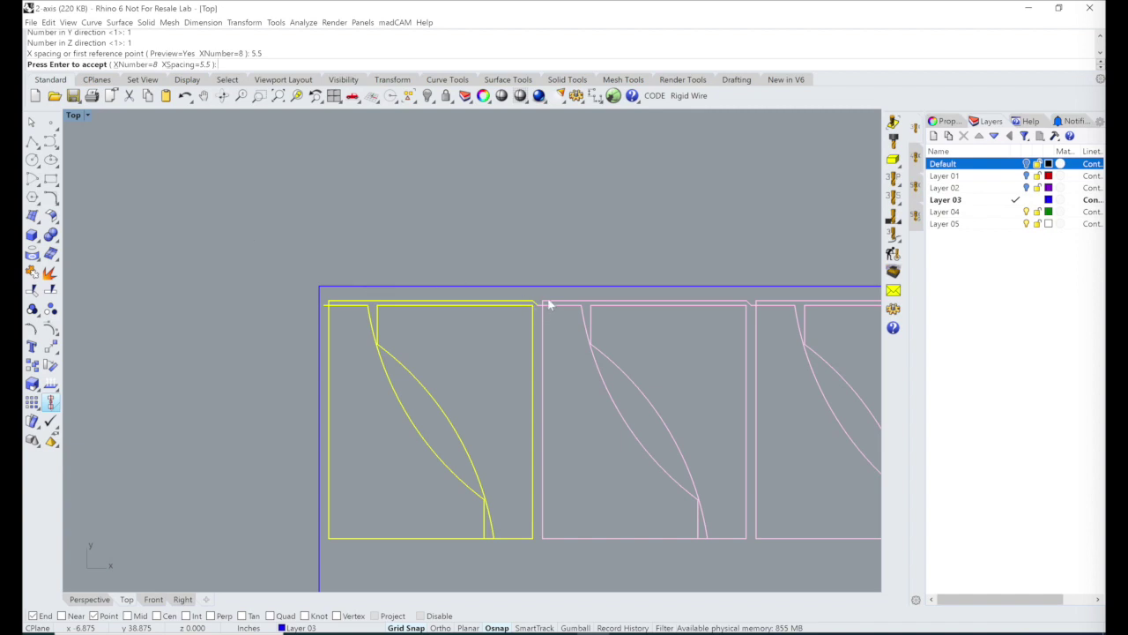
key("Return")
scroll(548, 302, "up", 4)
scroll(548, 304, "down", 8)
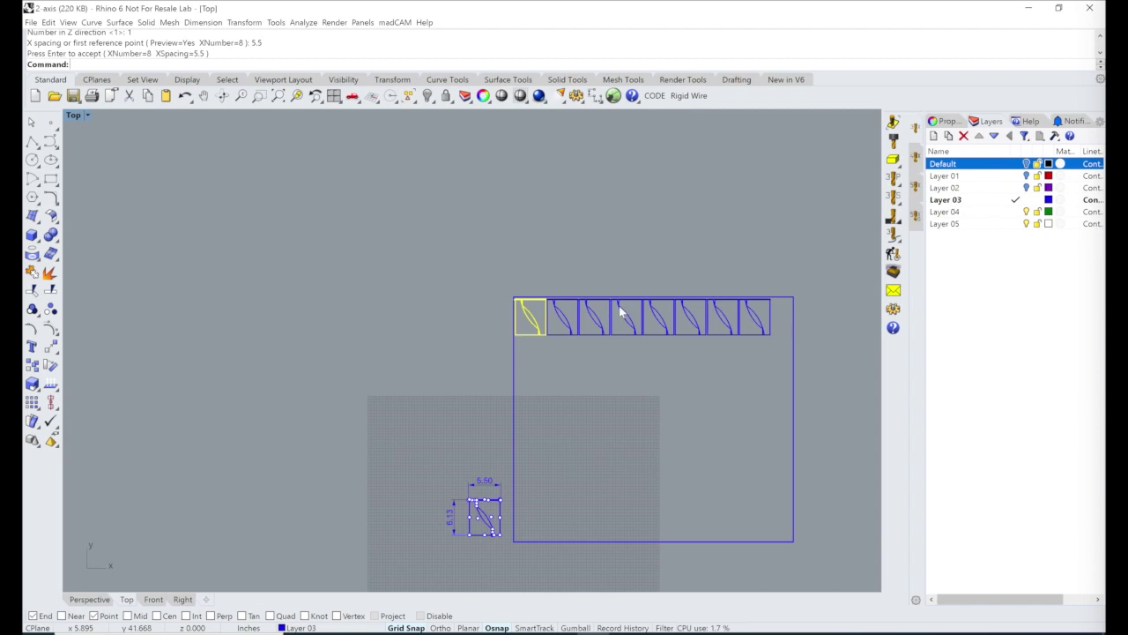
Join the eight arrayed profiles into one curve and deselect it
left_click_drag(757, 350, 531, 322)
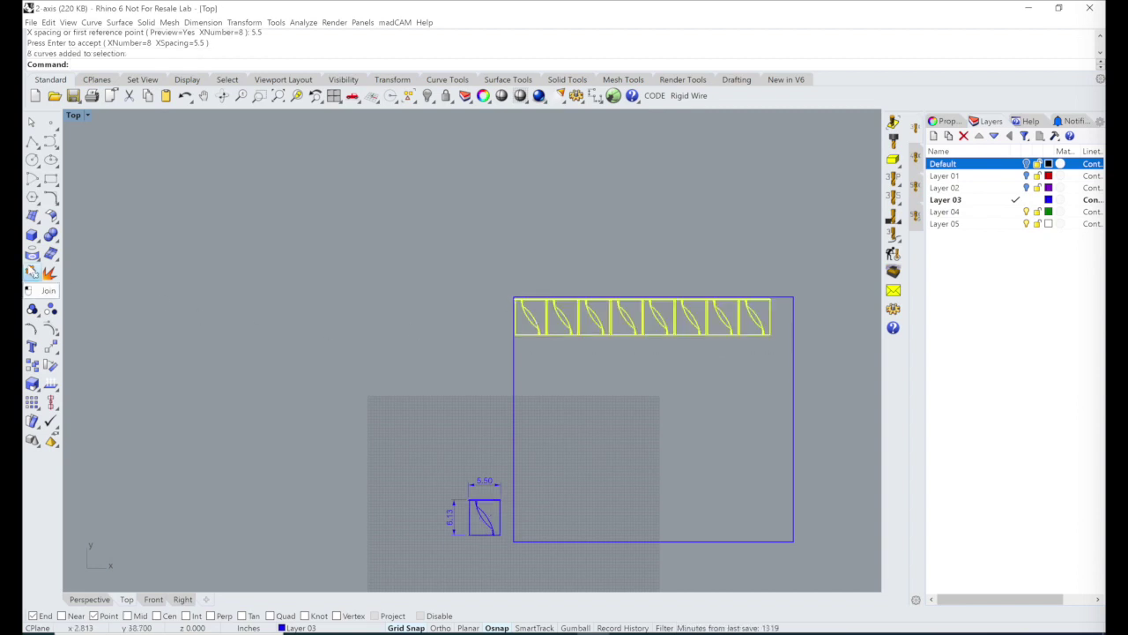
left_click(32, 272)
left_click(731, 368)
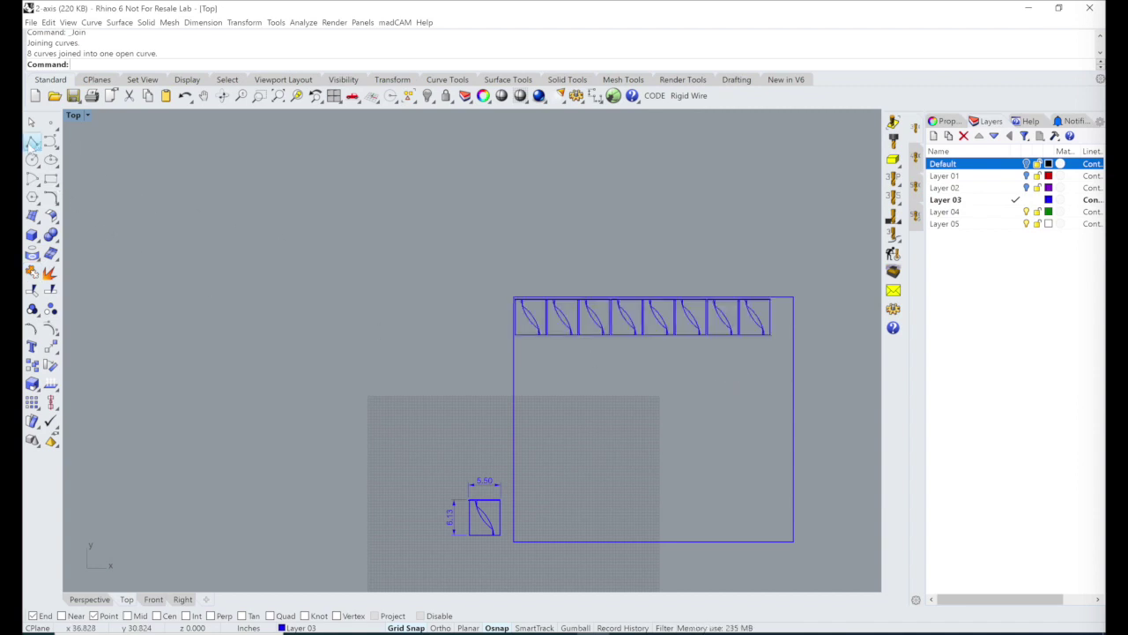
Draw a return polyline from the row's open end at 44.125,41.5 down to Y 35.375, back beneath the profiles to X 0.125, and down to Y 35.25
left_click(32, 142)
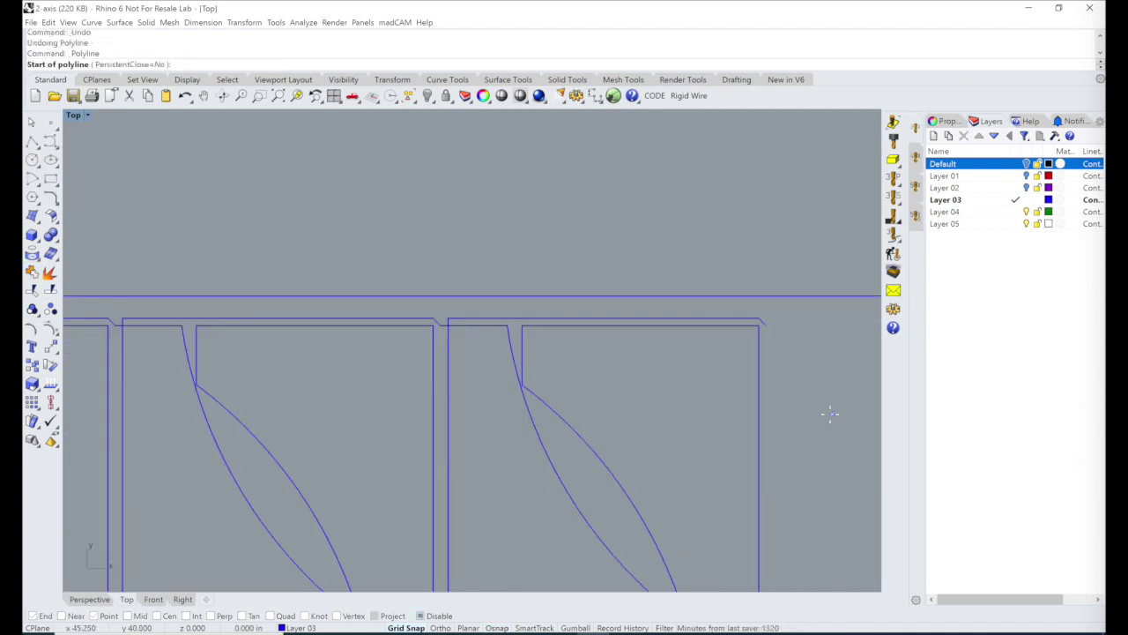
scroll(829, 413, "up", 2)
left_click(731, 278)
scroll(731, 277, "down", 5)
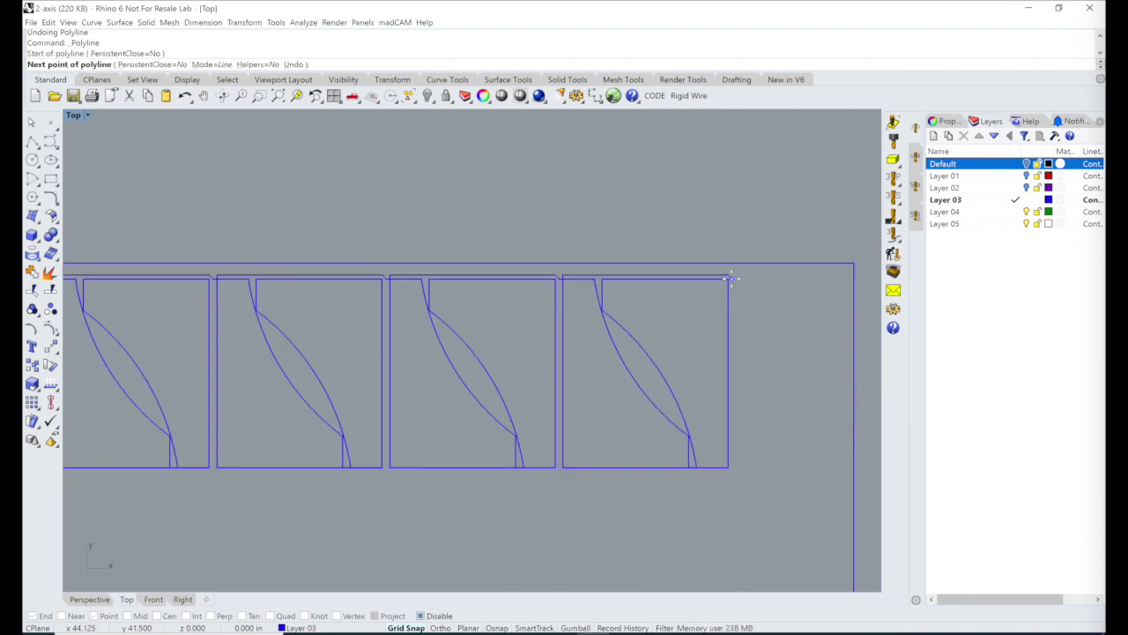
left_click(730, 469)
scroll(731, 472, "down", 4)
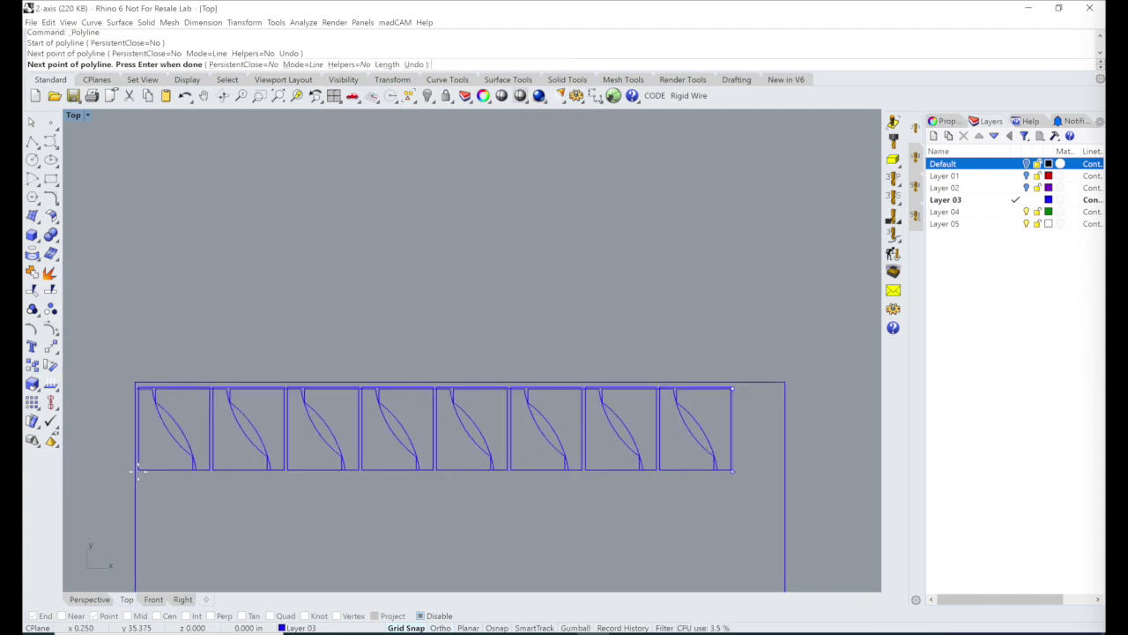
scroll(138, 471, "up", 8)
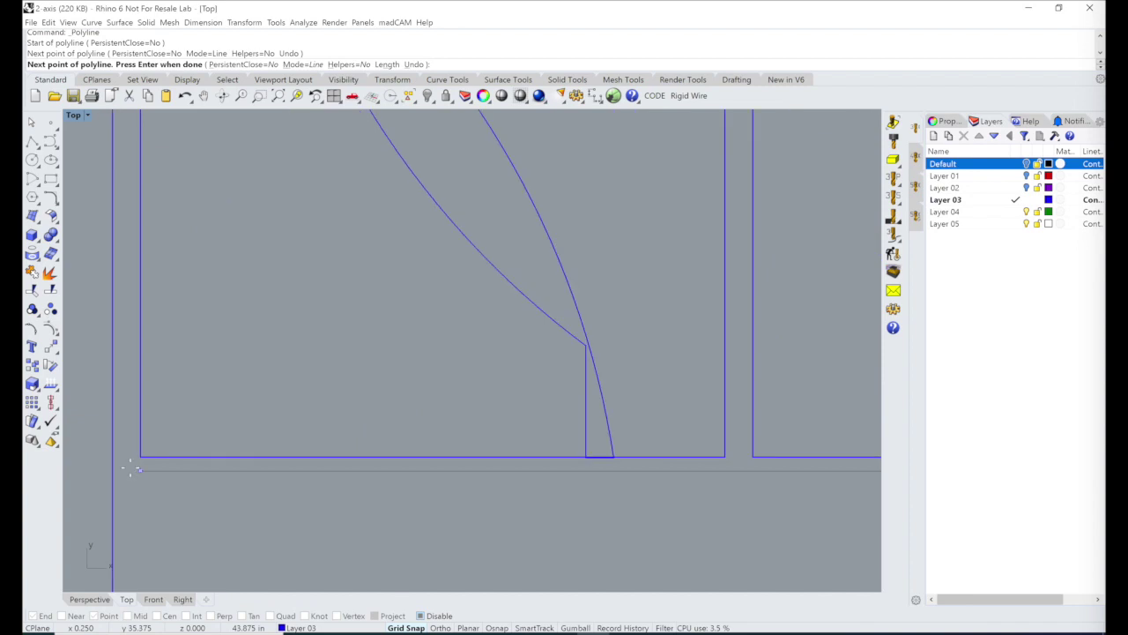
left_click(130, 469)
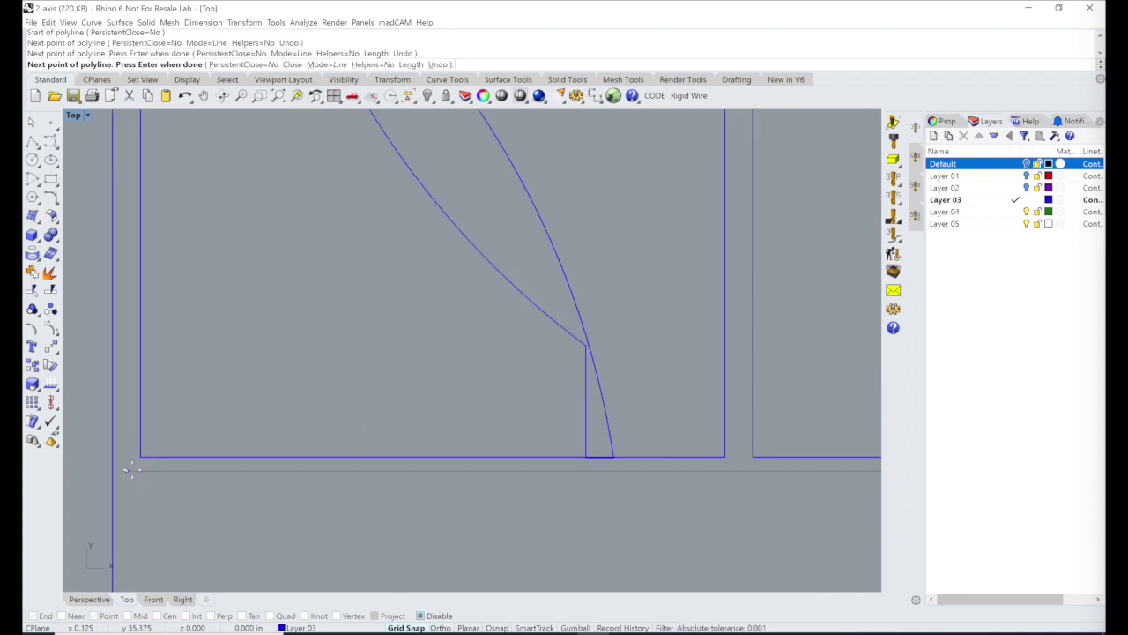
left_click(126, 483)
key("Return")
scroll(126, 484, "down", 5)
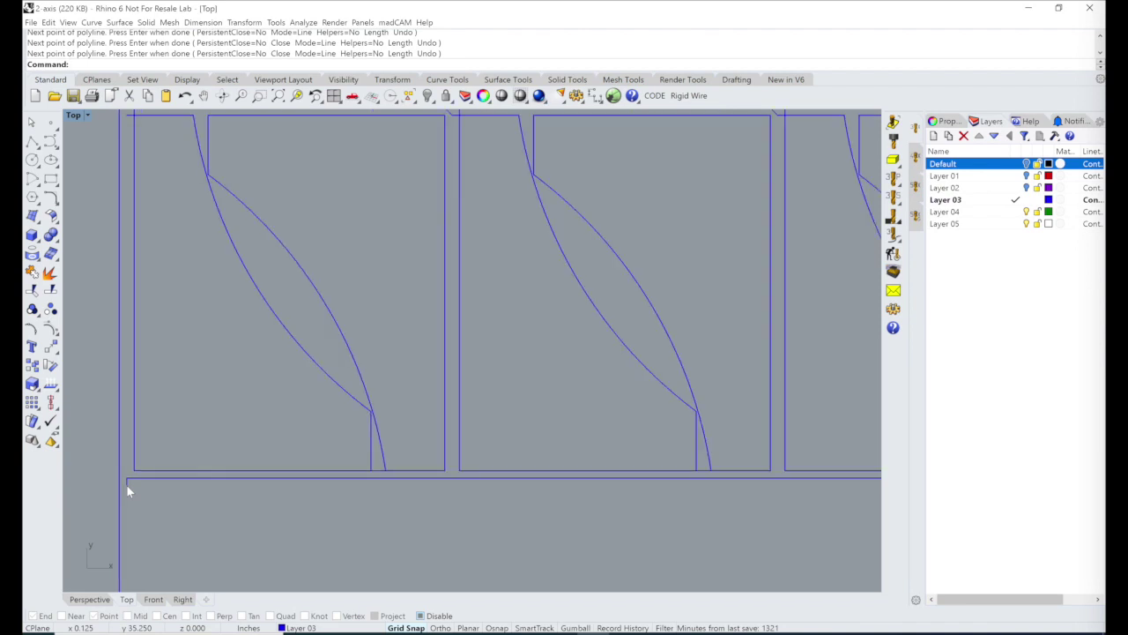
Join the return polyline with the row of eight profiles into a single curve
scroll(126, 484, "down", 4)
left_click(140, 480)
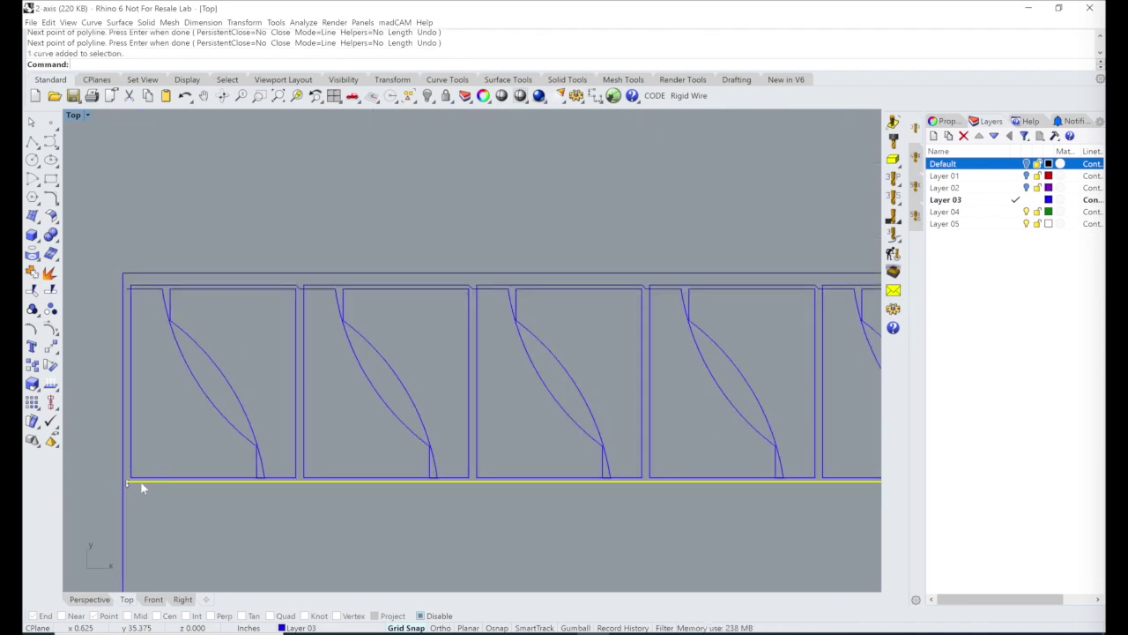
left_click(144, 481)
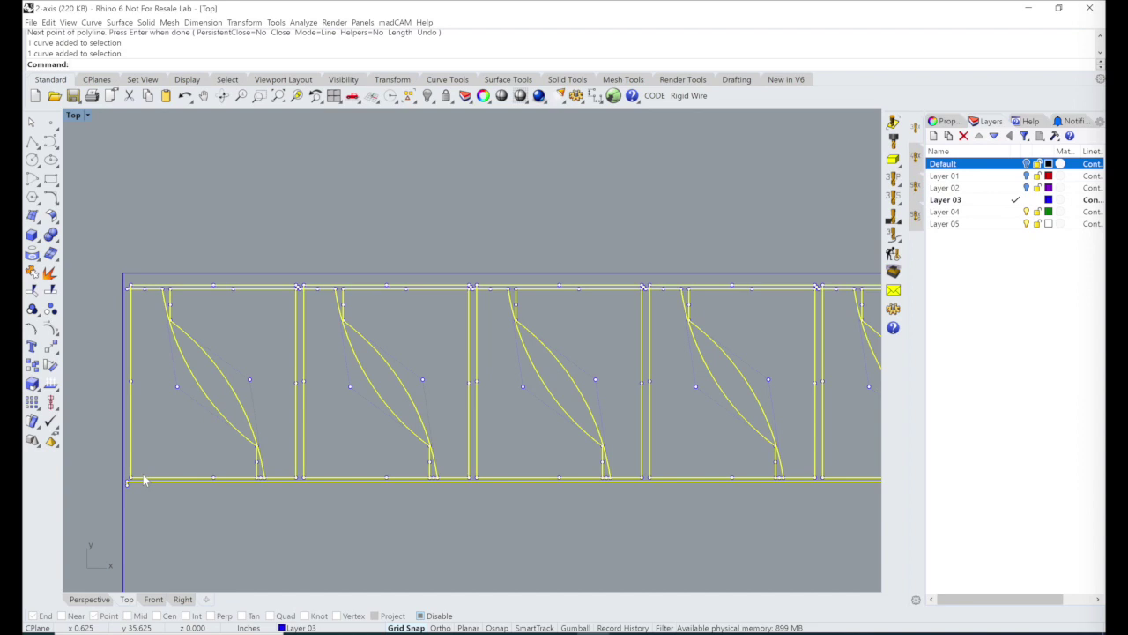
type("join")
key("Return")
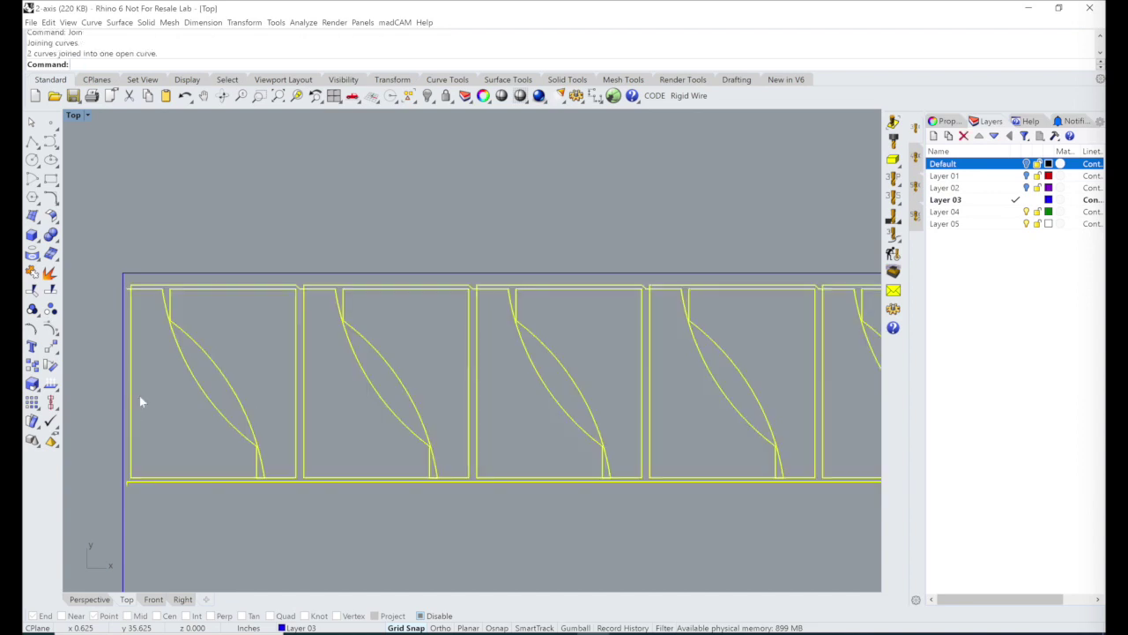
Array the joined row rectangularly with 1 in X, 6 in Y and 1 in Z, using a Y spacing of -6.25 inches
scroll(139, 401, "down", 2)
scroll(139, 396, "down", 1)
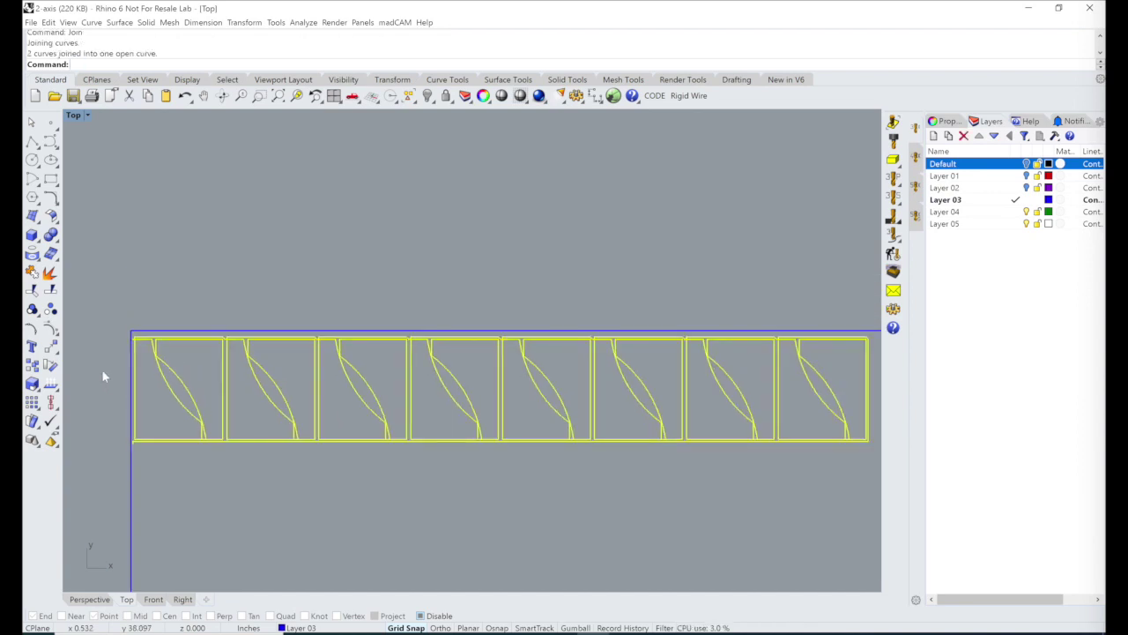
left_click(33, 403)
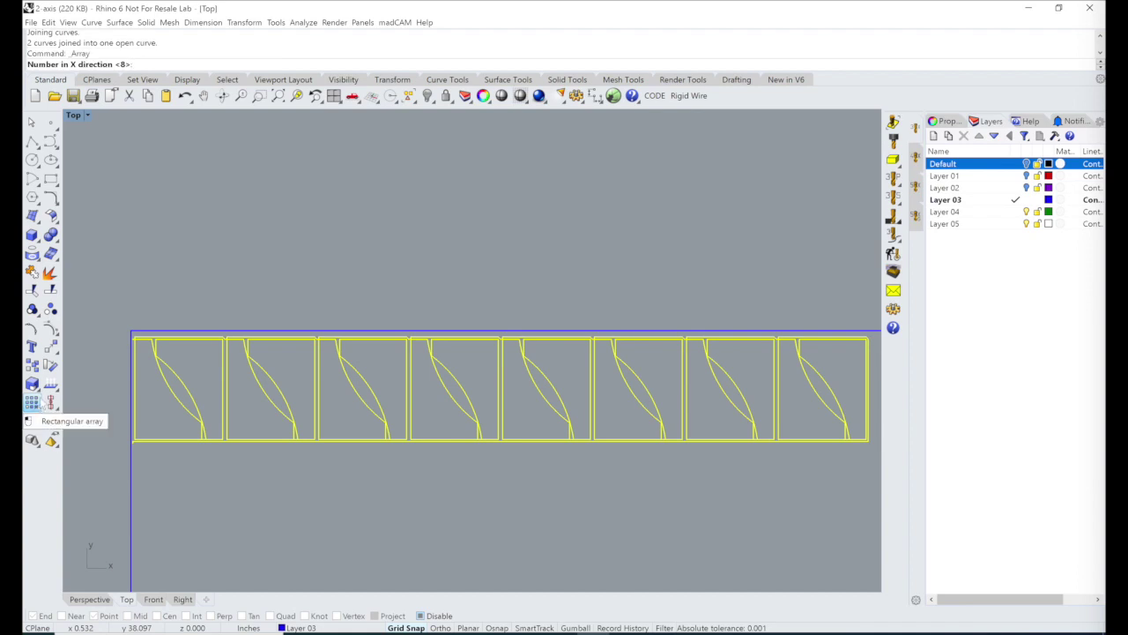
type("1")
key("Return")
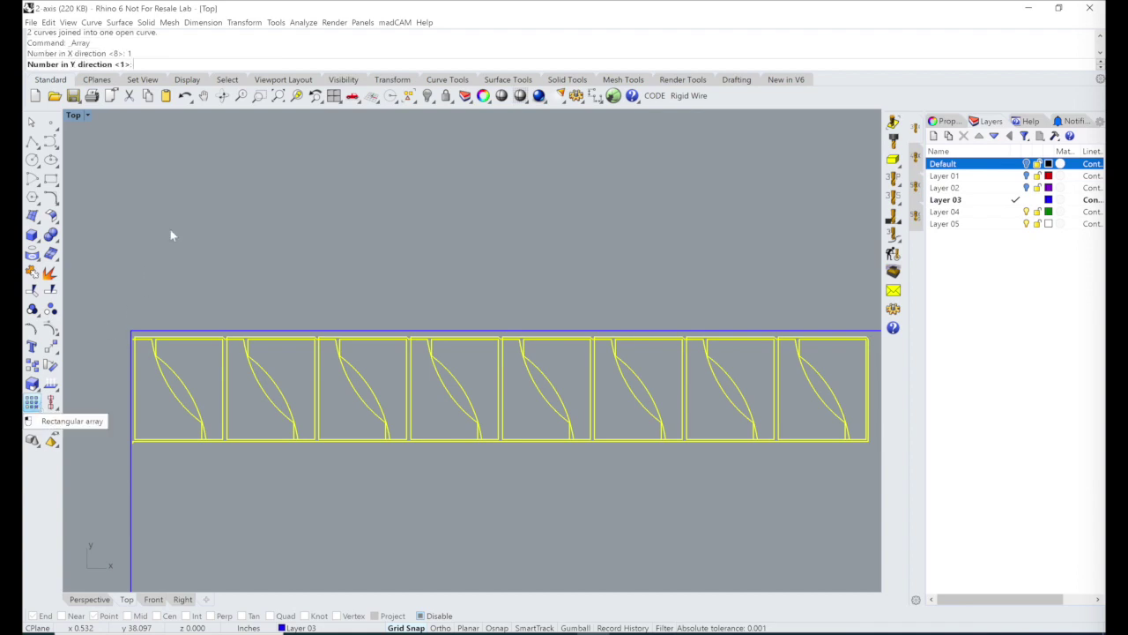
type("6")
key("Return")
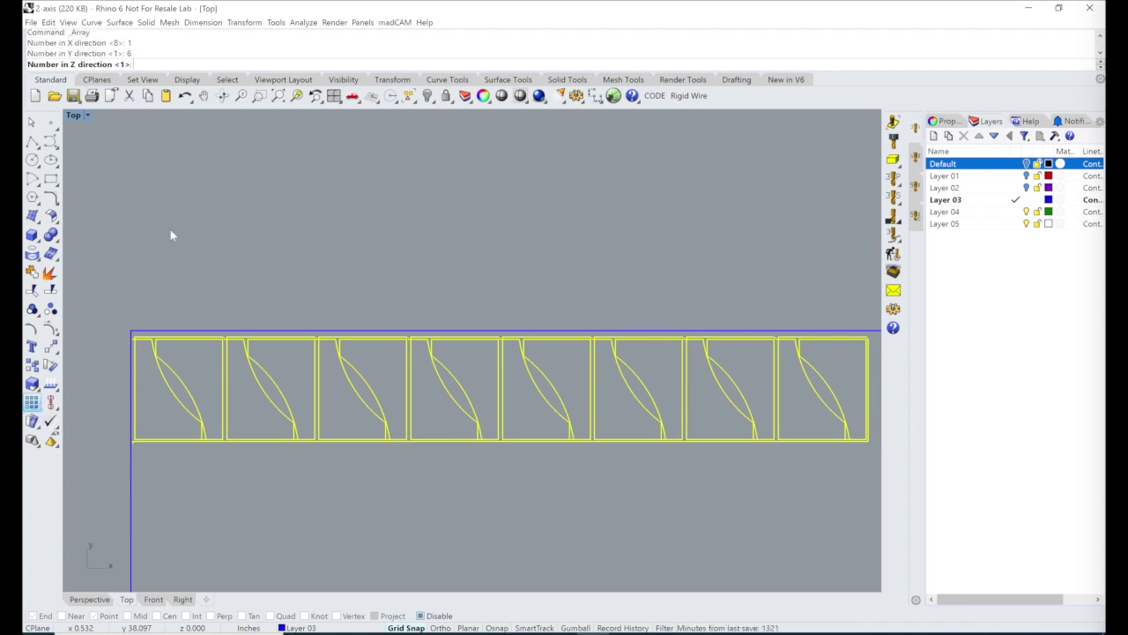
key("Return")
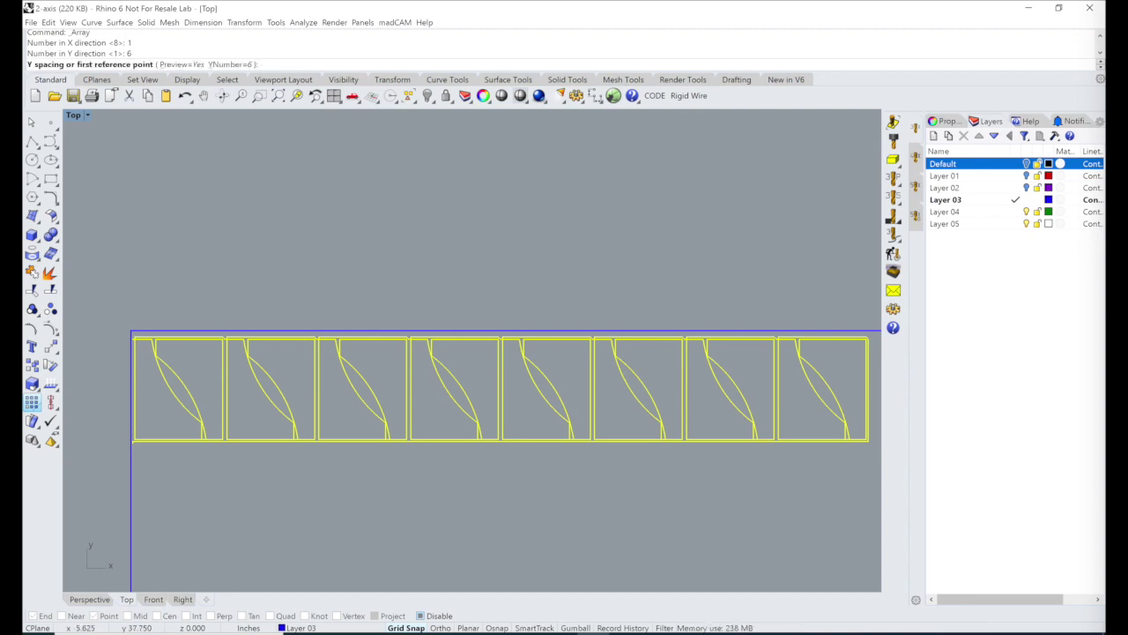
type("6.25")
key("Return")
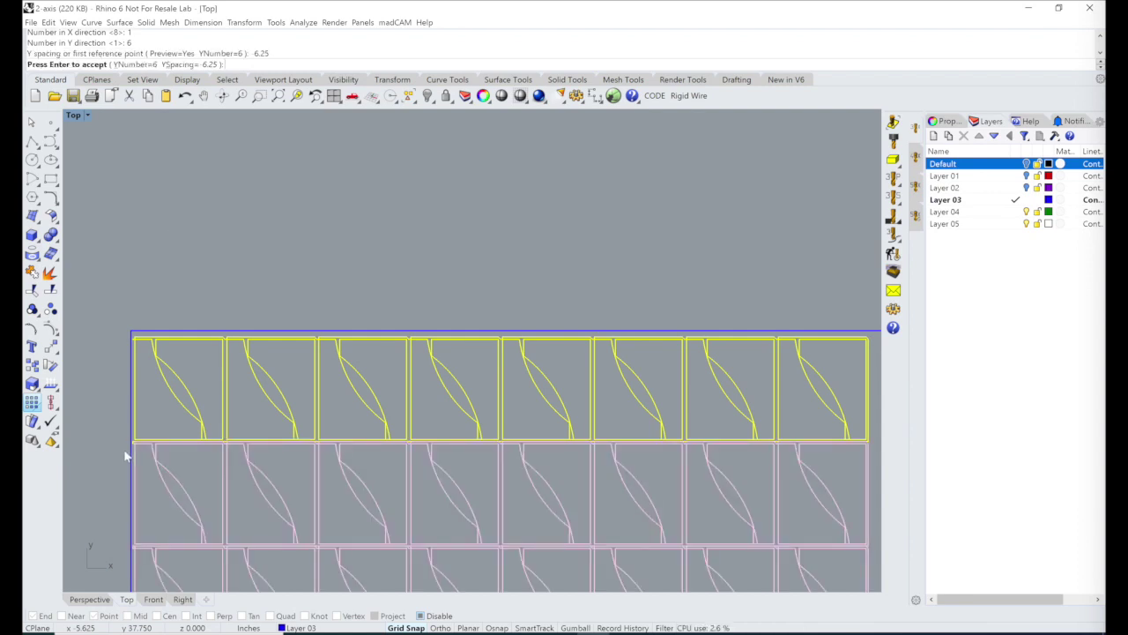
Try a Y spacing of -6.375 inches for the six-row array and inspect the gap between the first two rows
scroll(125, 456, "up", 6)
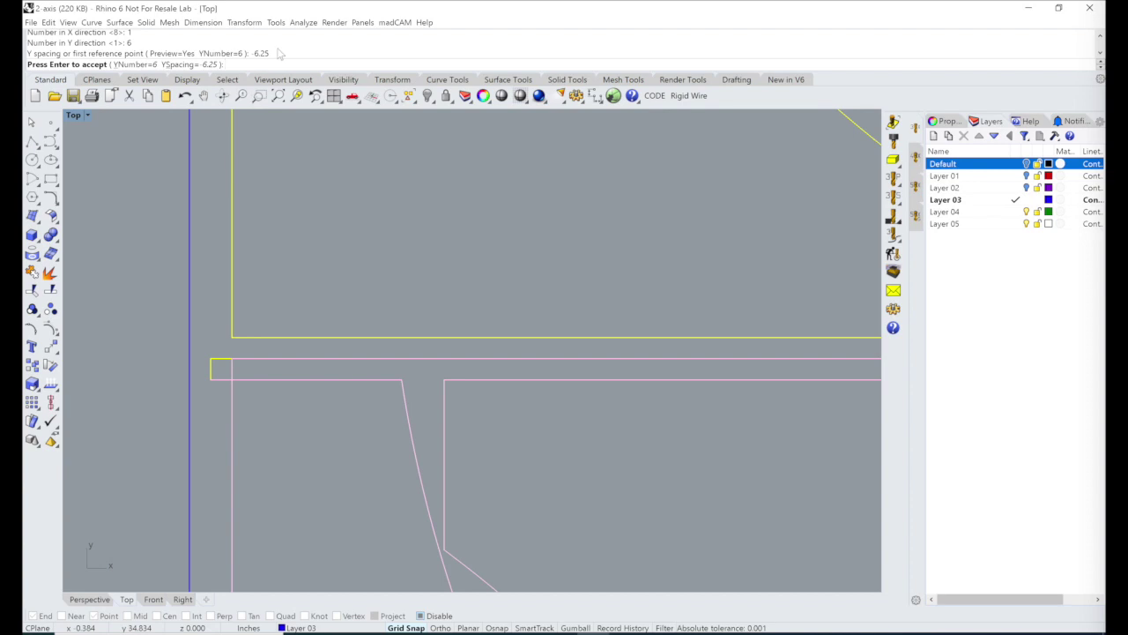
type("6")
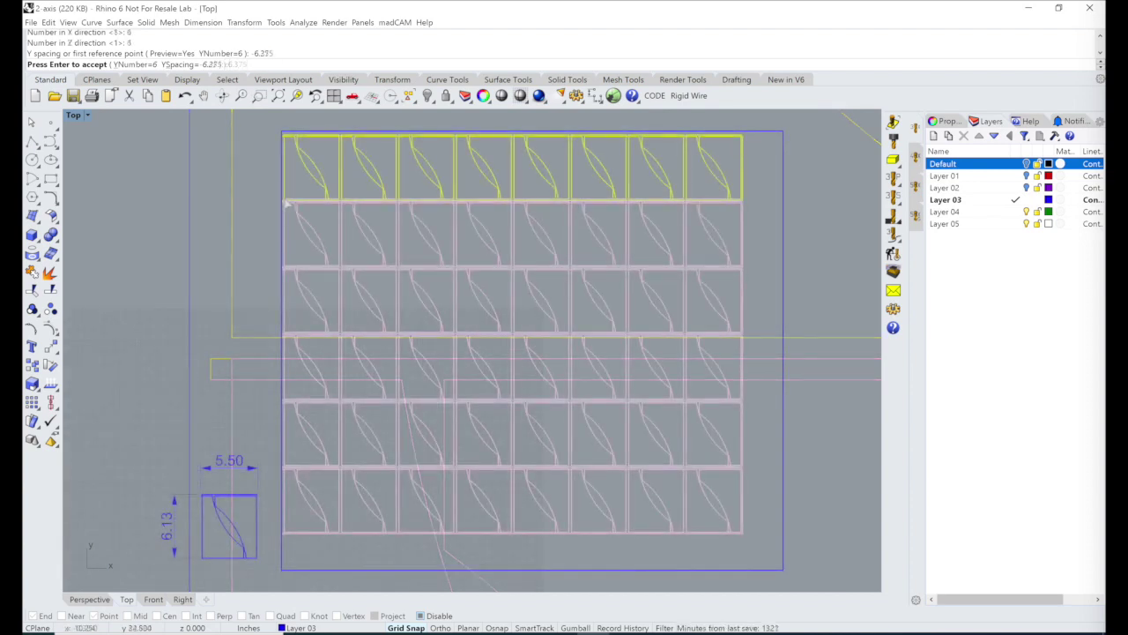
scroll(285, 204, "up", 10)
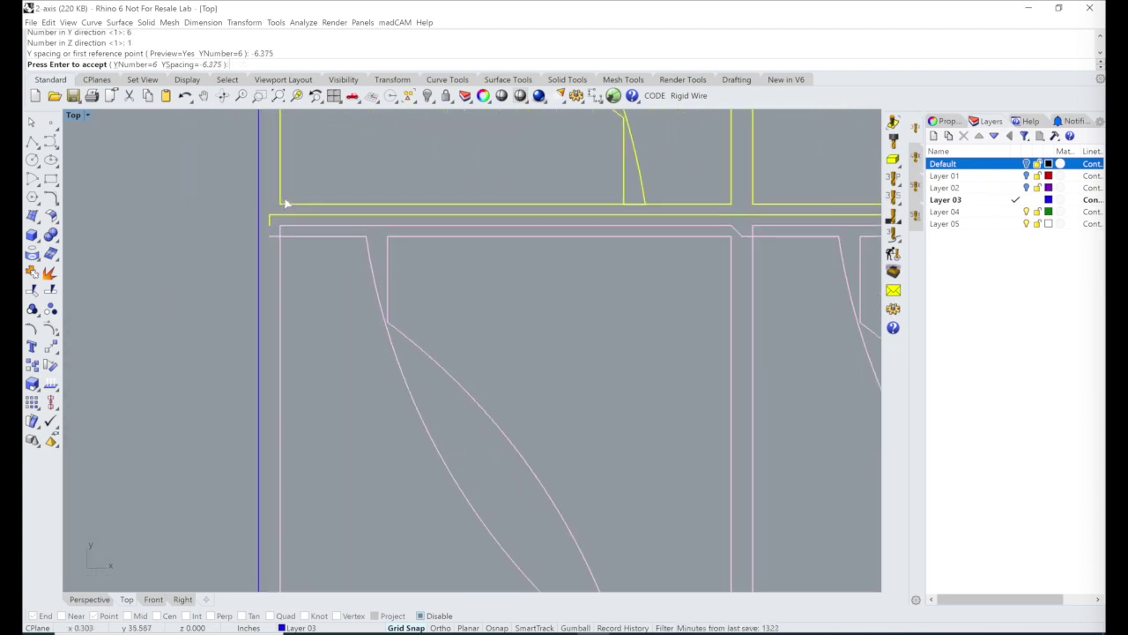
Set the array's Y spacing to -6.25 inches and accept the six-row array
left_click(201, 65)
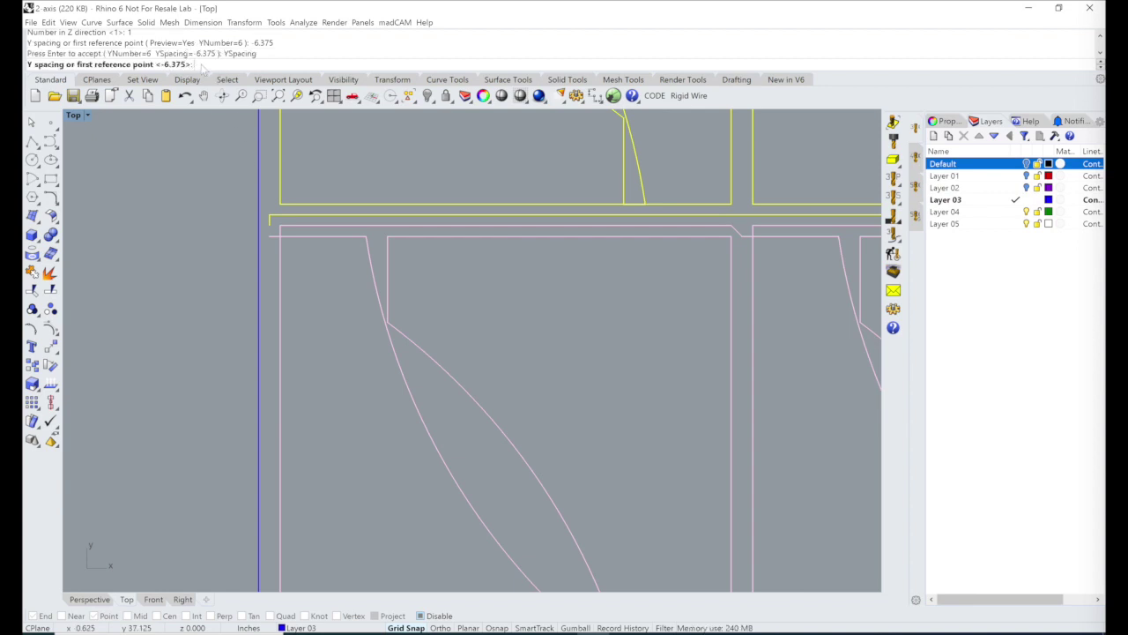
type("6.25")
key("Return")
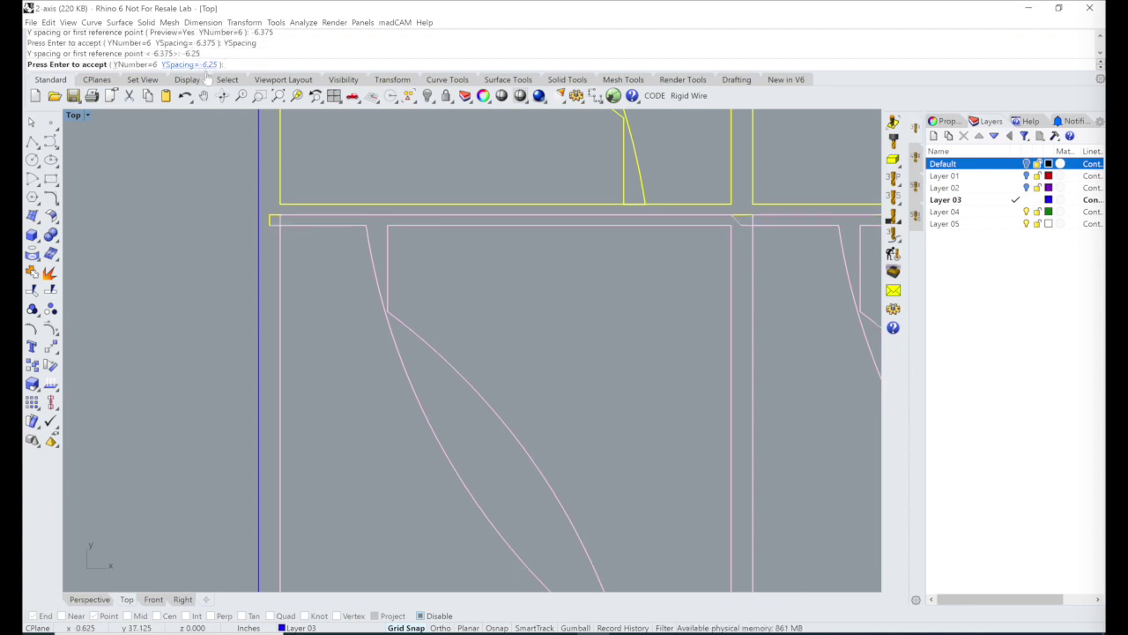
key("Return")
scroll(301, 227, "down", 2)
scroll(301, 227, "down", 6)
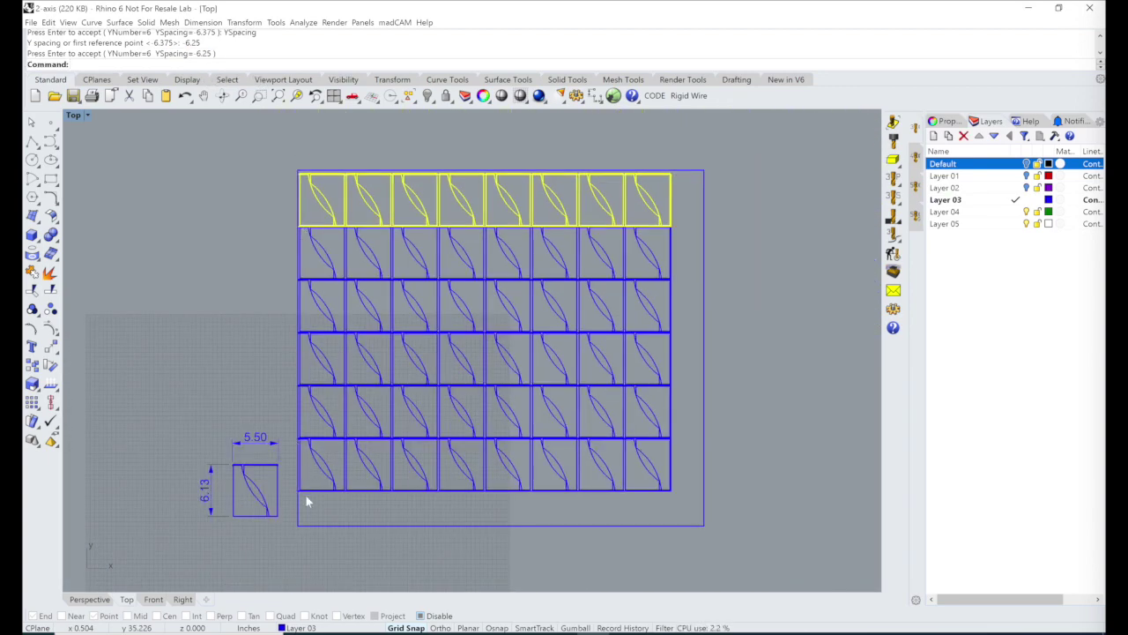
Explode the bottom row's curve and delete the short vertical segment at the left end of its return line
scroll(306, 501, "up", 5)
left_click(252, 444)
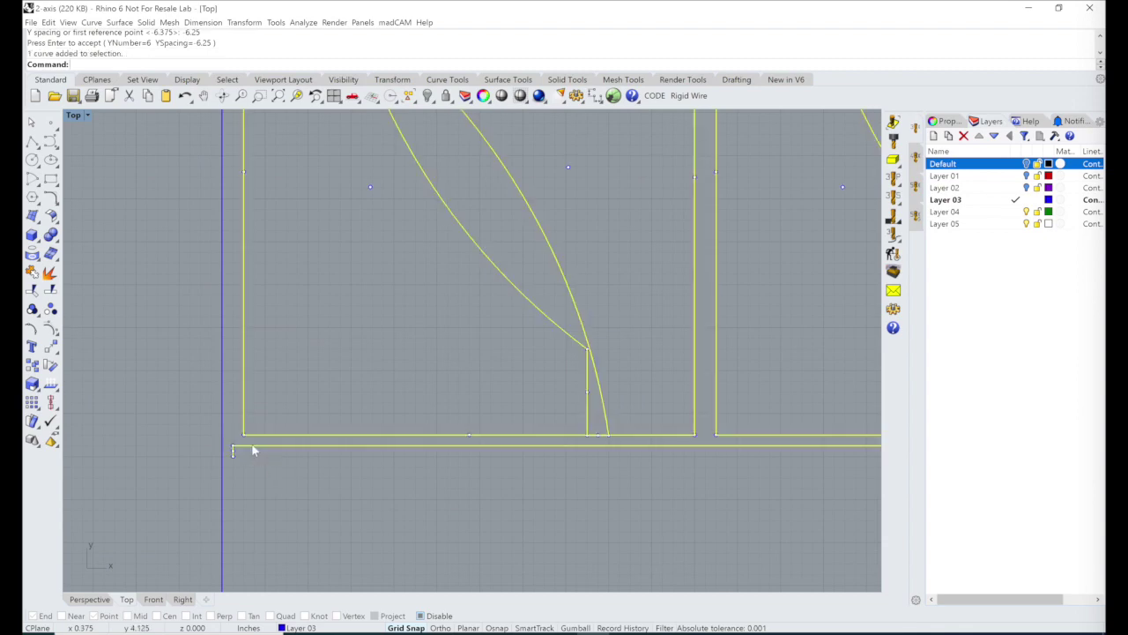
scroll(251, 448, "down", 3)
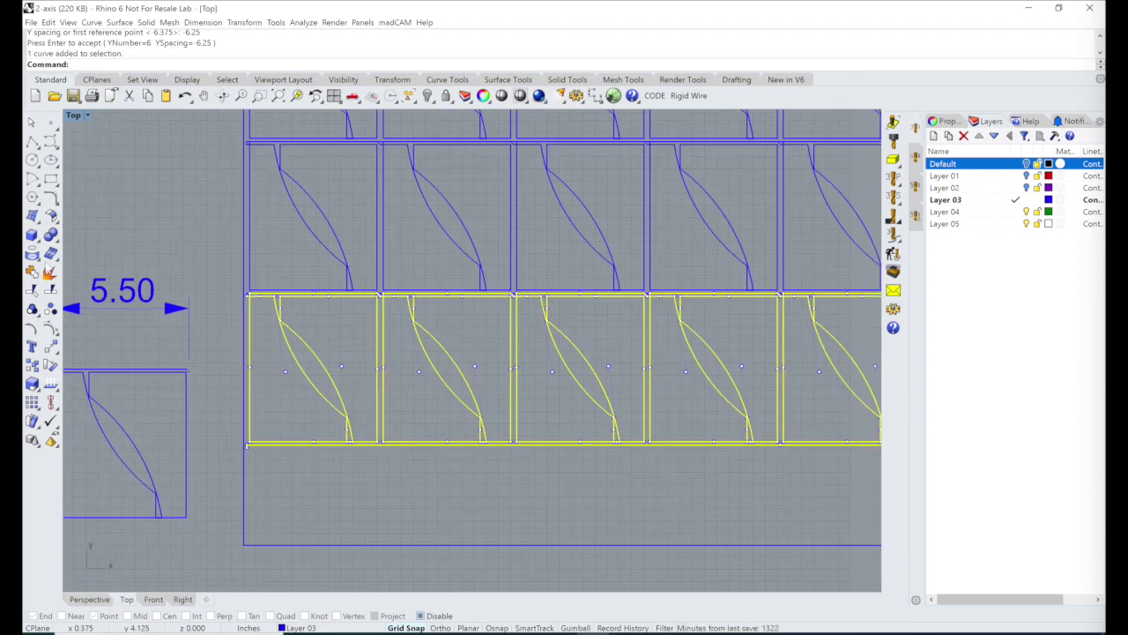
left_click(50, 273)
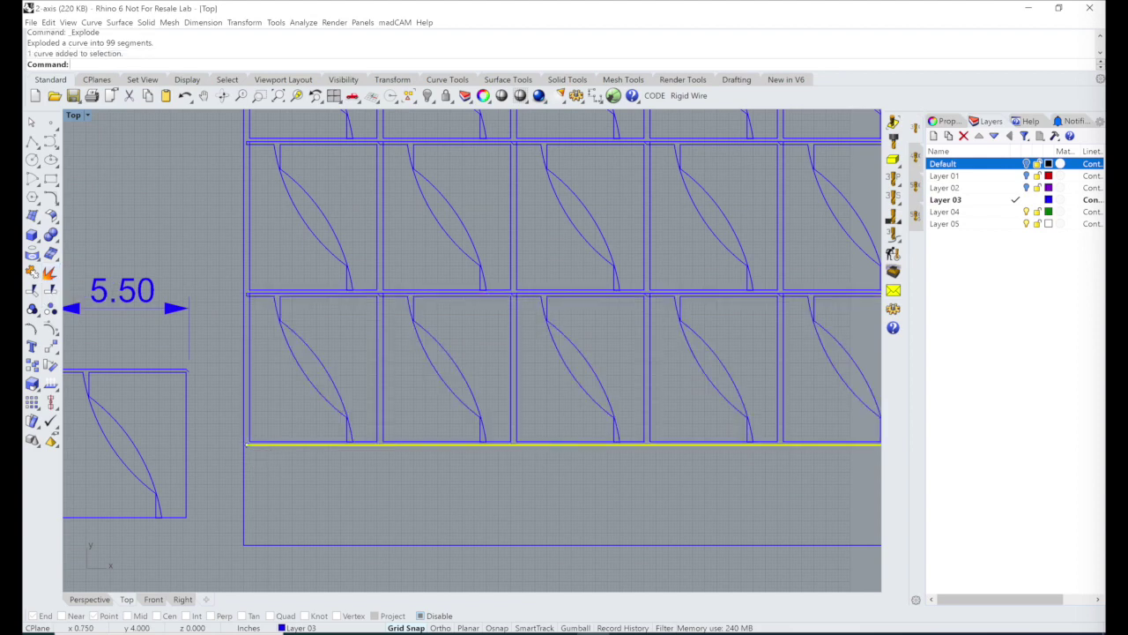
scroll(229, 370, "up", 4)
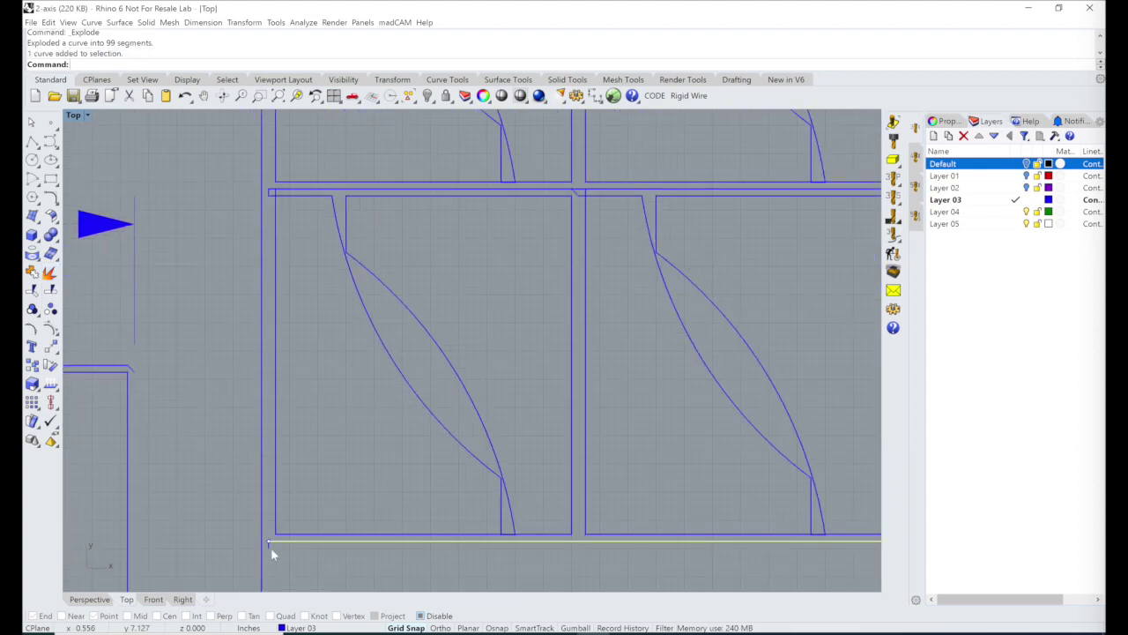
scroll(270, 548, "up", 4)
left_click(252, 536)
key("Delete")
Stretch the left end of the bottom return line horizontally past the left edge of the stock rectangle
left_click(259, 498)
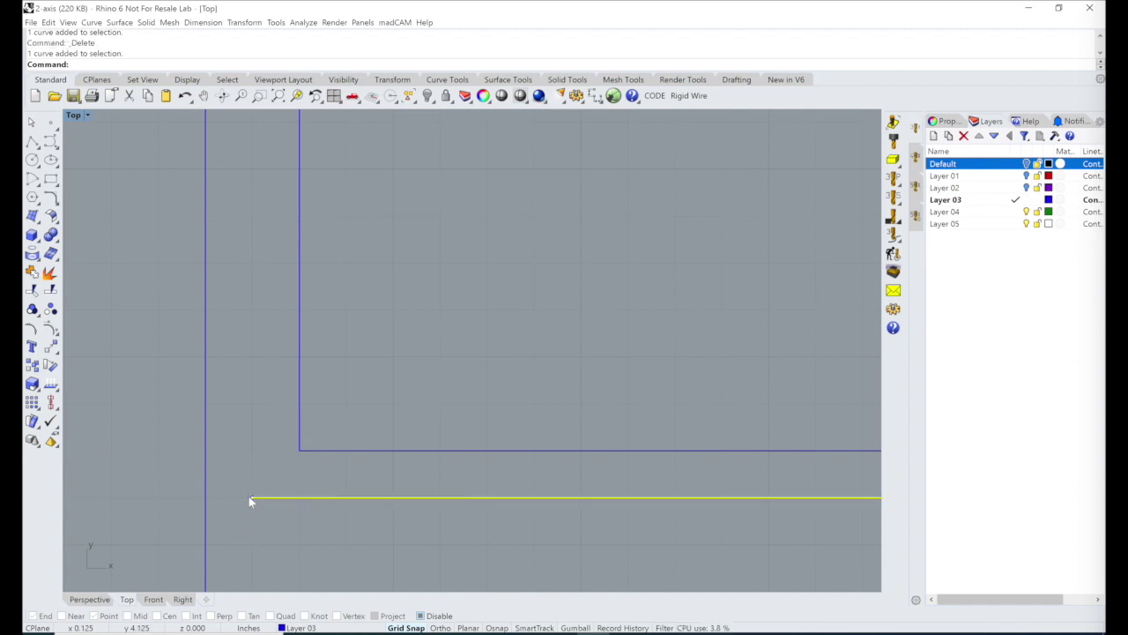
left_click_drag(251, 498, 69, 498)
scroll(131, 480, "down", 4)
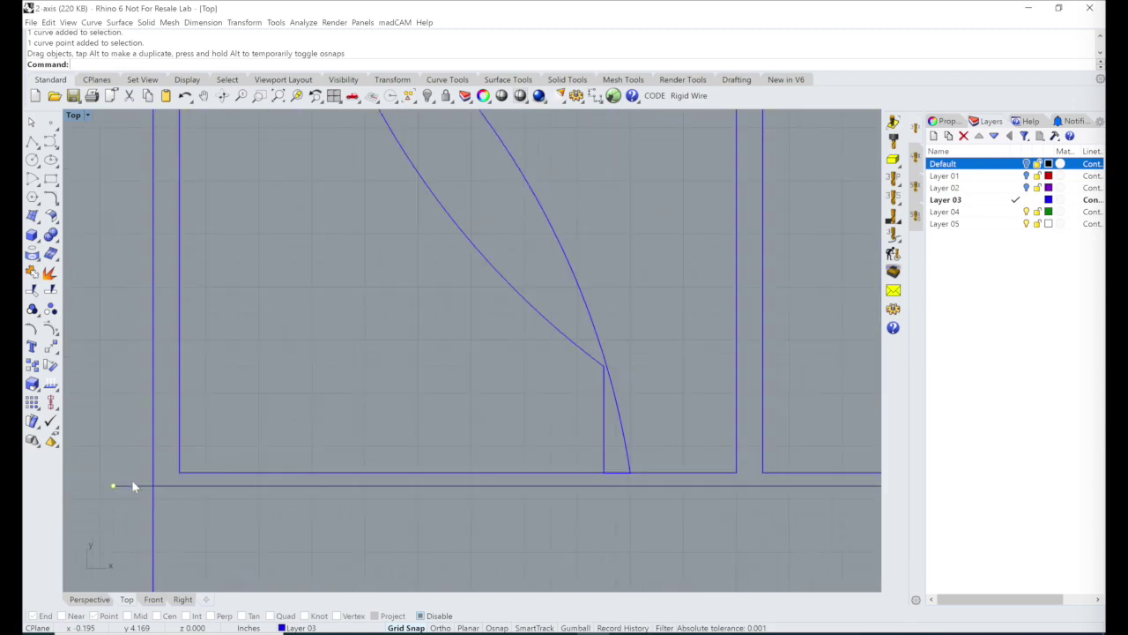
scroll(131, 485, "down", 8)
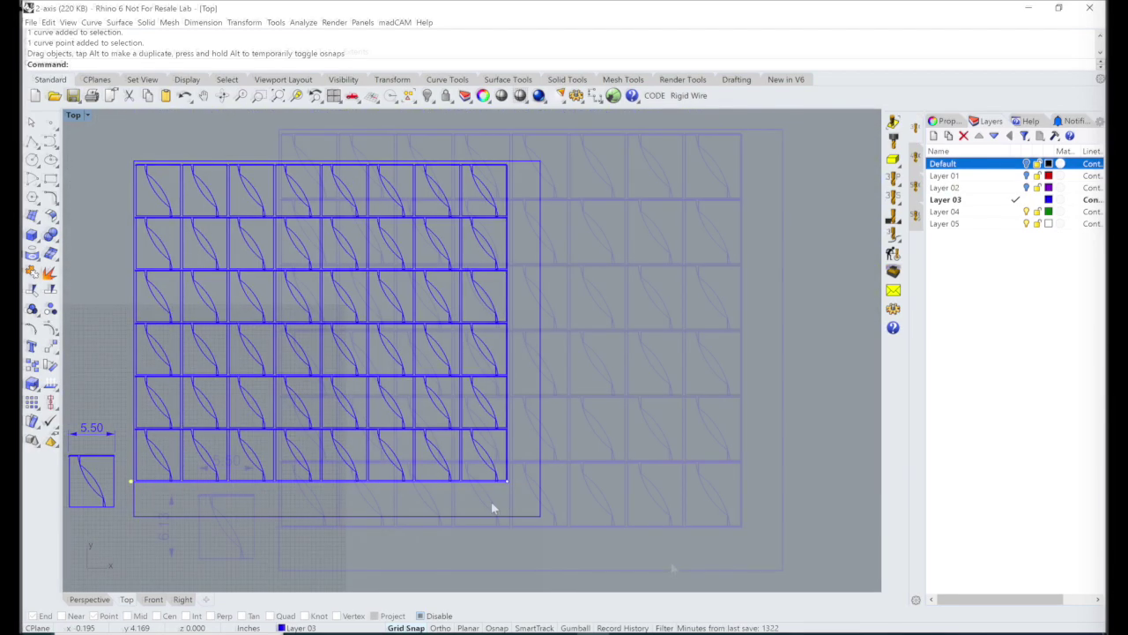